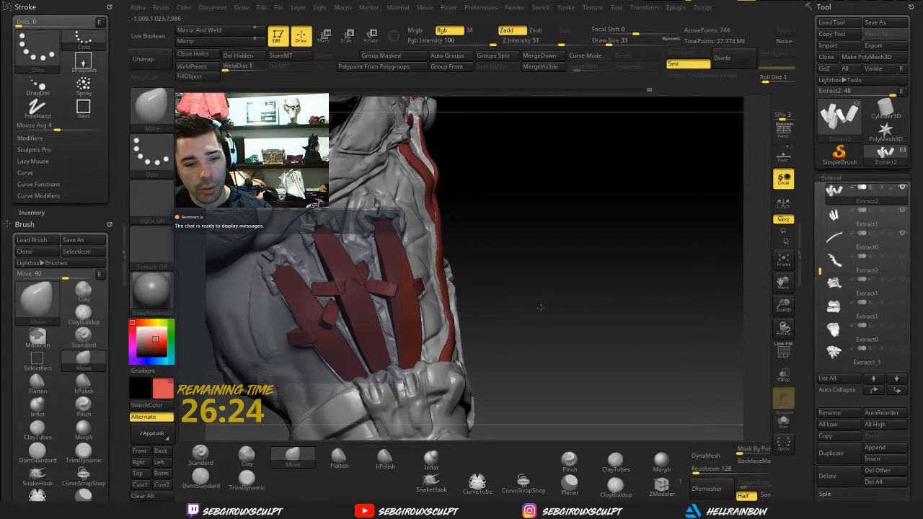
Step: Reshape and smooth the short cross straps with the Move brush so they wrap over the long straps
mouse_move(539, 307)
mouse_down()
mouse_move(549, 294)
mouse_move(556, 307)
mouse_move(569, 303)
mouse_move(590, 318)
mouse_move(482, 270)
mouse_up()
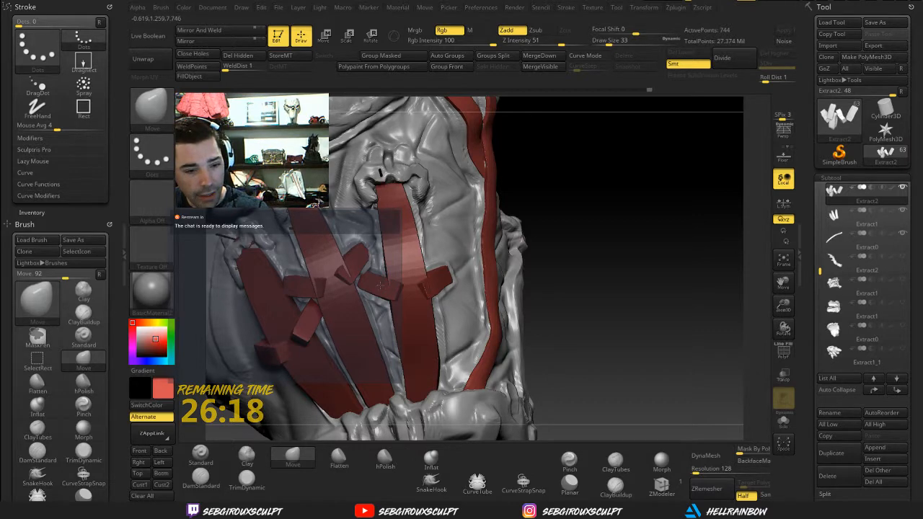
key(space)
drag(380, 286, 387, 287)
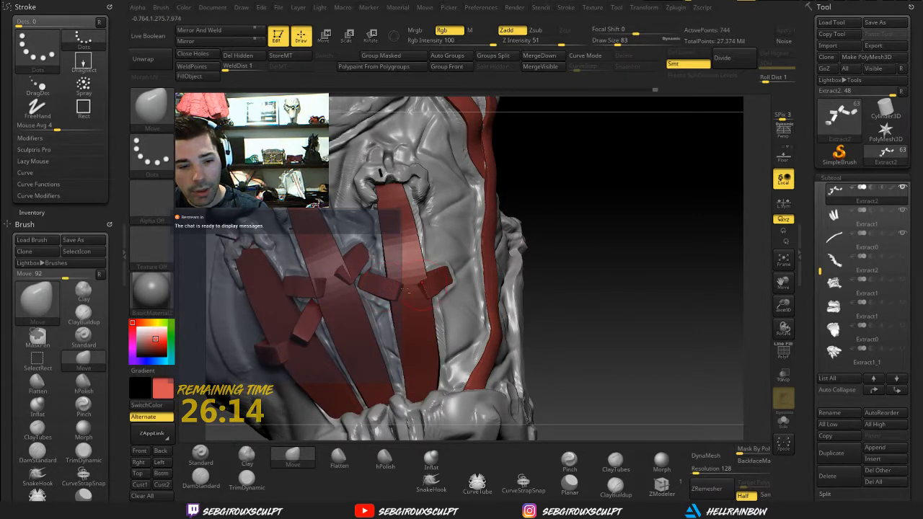
drag(447, 281, 427, 286)
right_drag(431, 286, 434, 286)
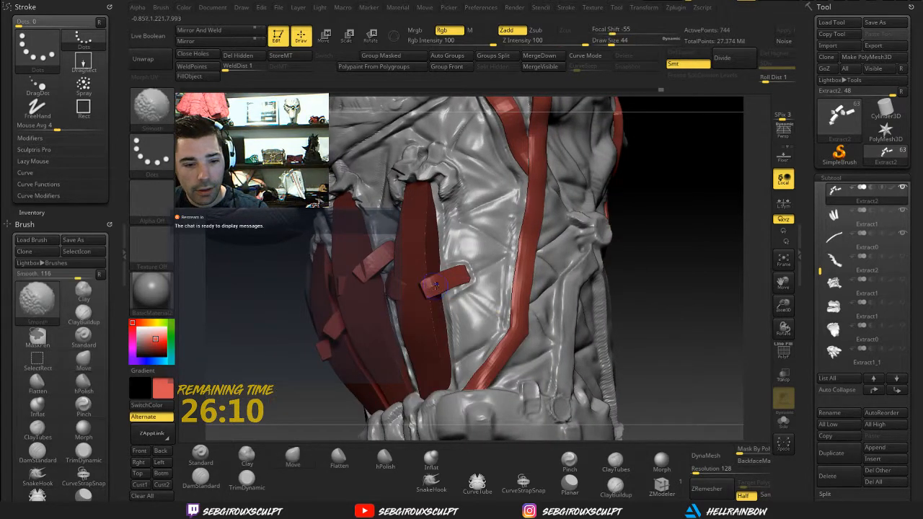
alt+drag(683, 275, 664, 249)
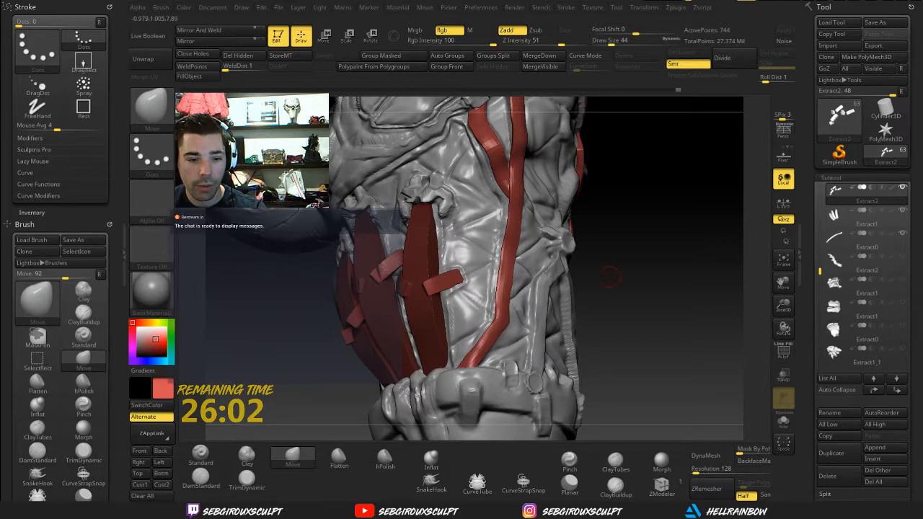
mouse_move(609, 276)
mouse_down()
mouse_move(652, 285)
mouse_move(606, 274)
mouse_move(592, 290)
mouse_move(597, 336)
mouse_up()
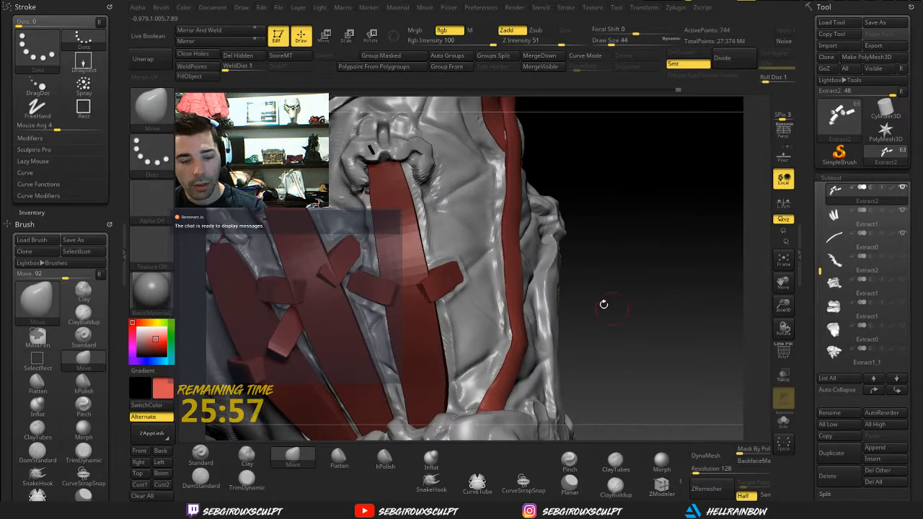
Step: Show the polyframe on the short cross straps and select the hPolish brush with a draw size of 80
key(b)
key(c)
key(l)
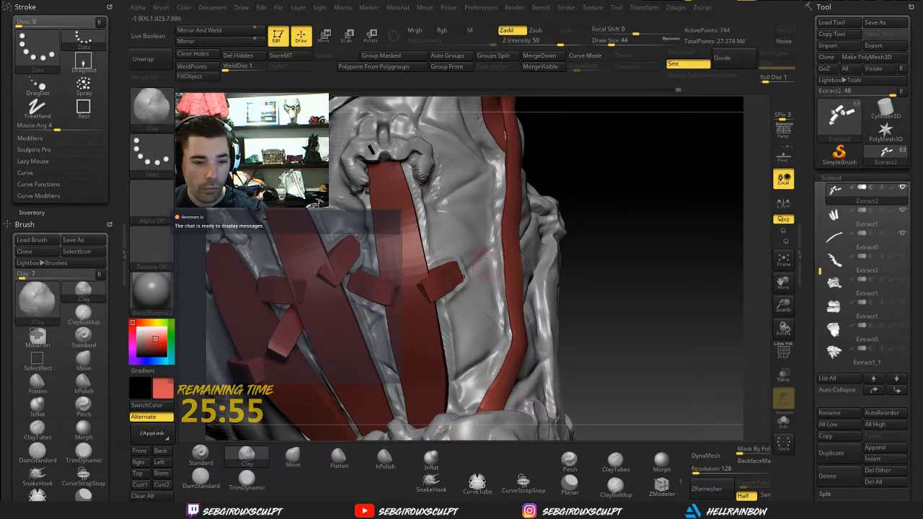
click(783, 355)
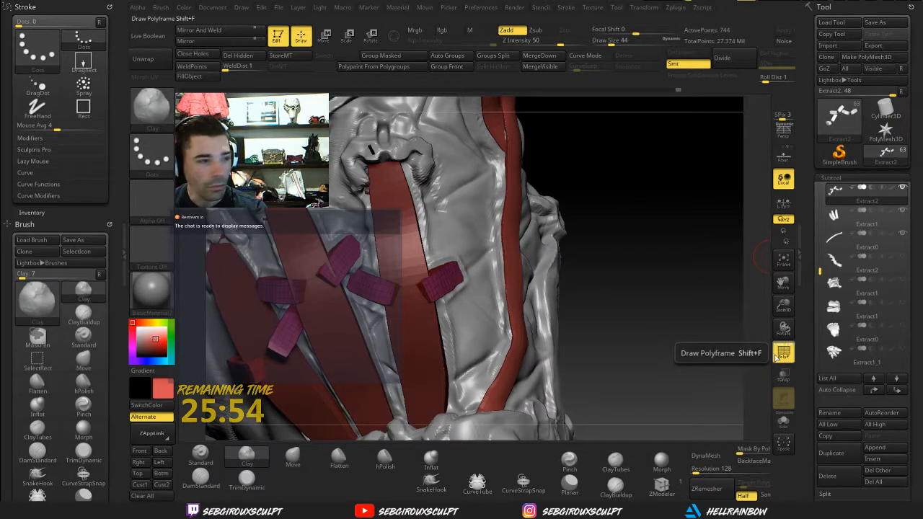
mouse_move(663, 323)
mouse_down()
mouse_move(406, 301)
mouse_move(390, 290)
mouse_up()
click(388, 465)
key(space)
alt+drag(649, 252, 633, 238)
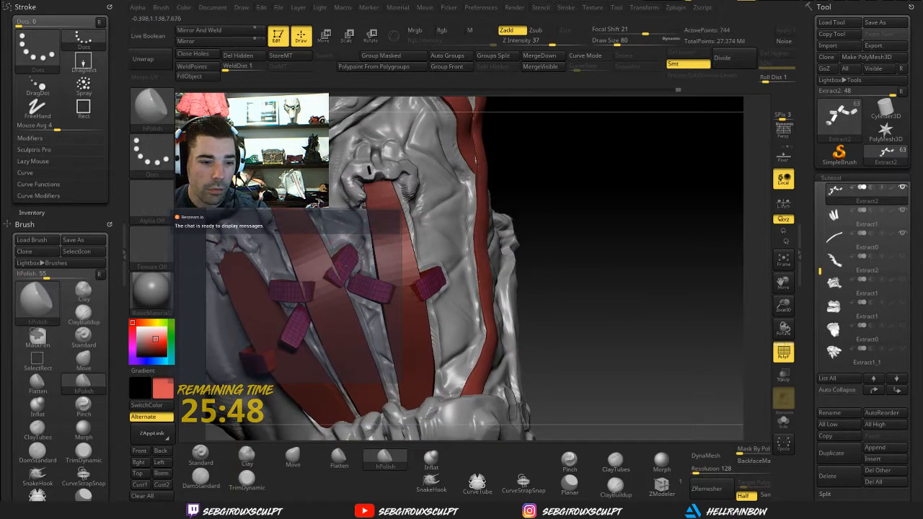
Step: Switch back to the Move brush and isolate the short cross straps in Solo mode
key(b)
key(m)
key(v)
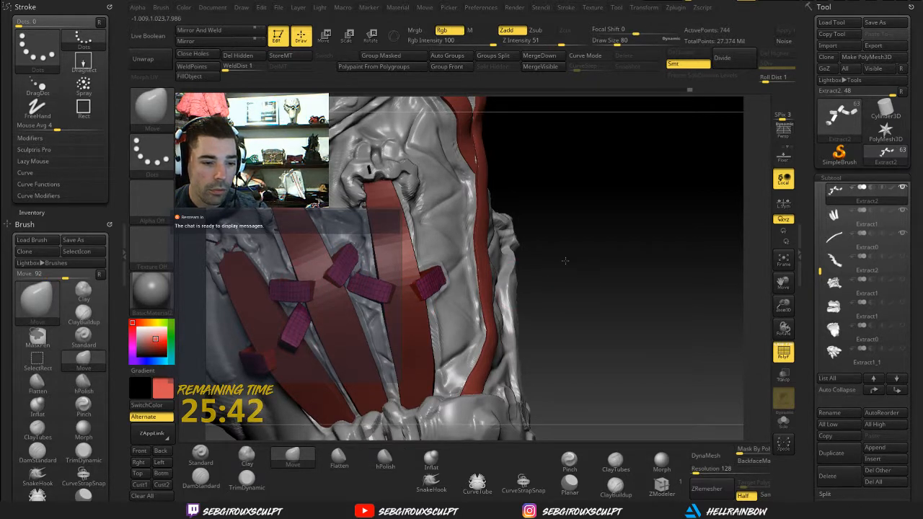
alt+drag(565, 261, 477, 202)
alt+drag(516, 273, 619, 238)
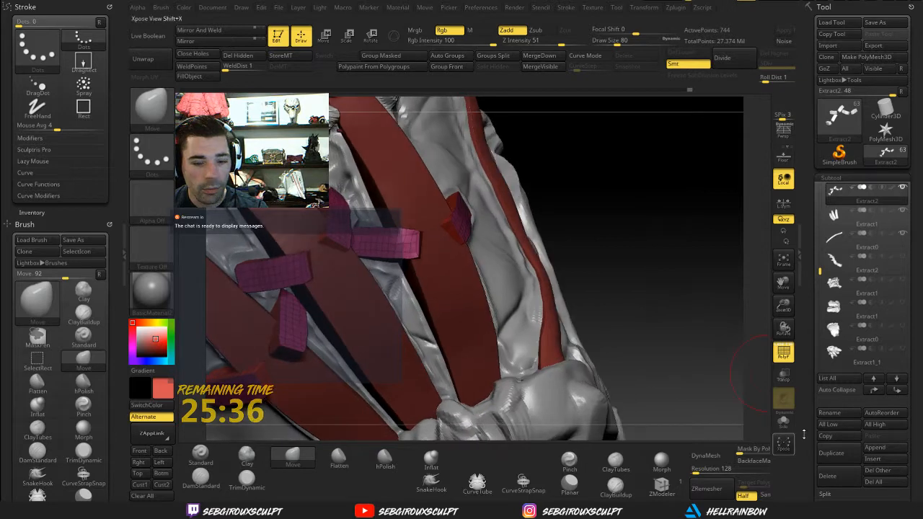
click(783, 422)
drag(673, 323, 757, 353)
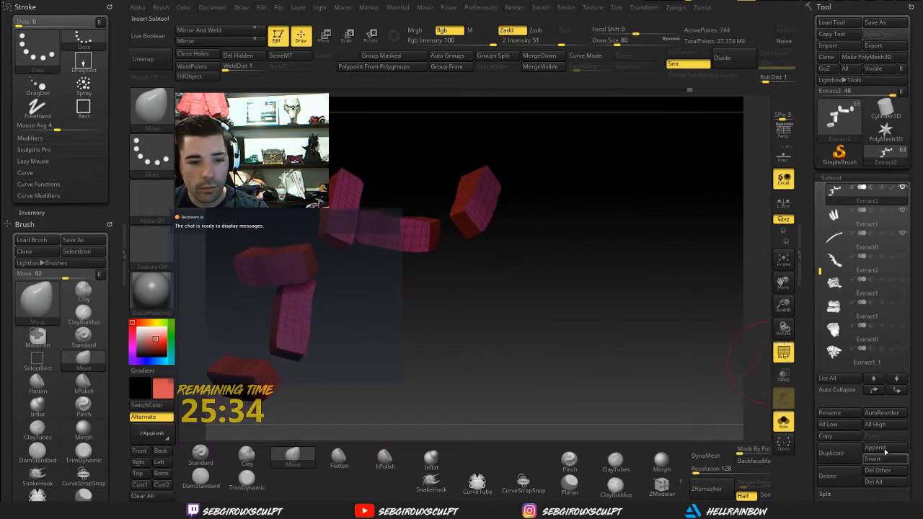
Step: Set the crease level to 3 and the crease tolerance to 15 in the geometry's crease settings
drag(919, 441, 914, 308)
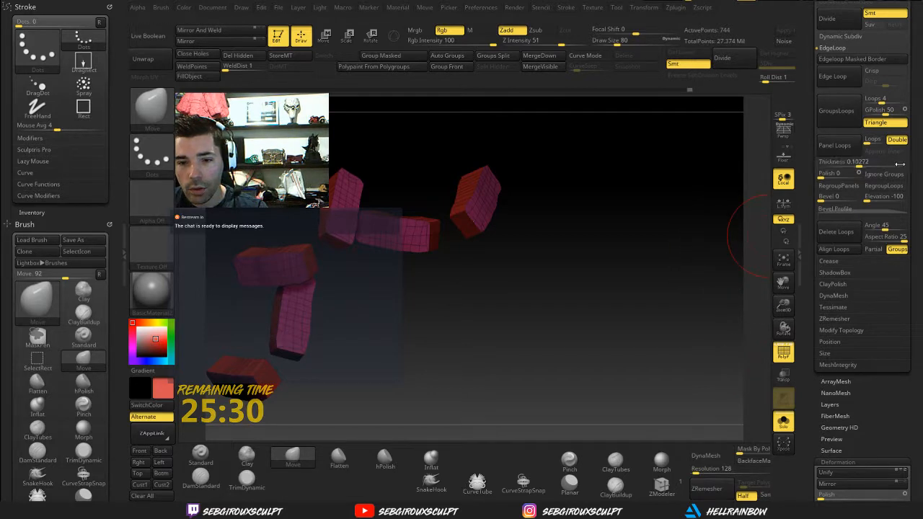
scroll(900, 164, up, 2)
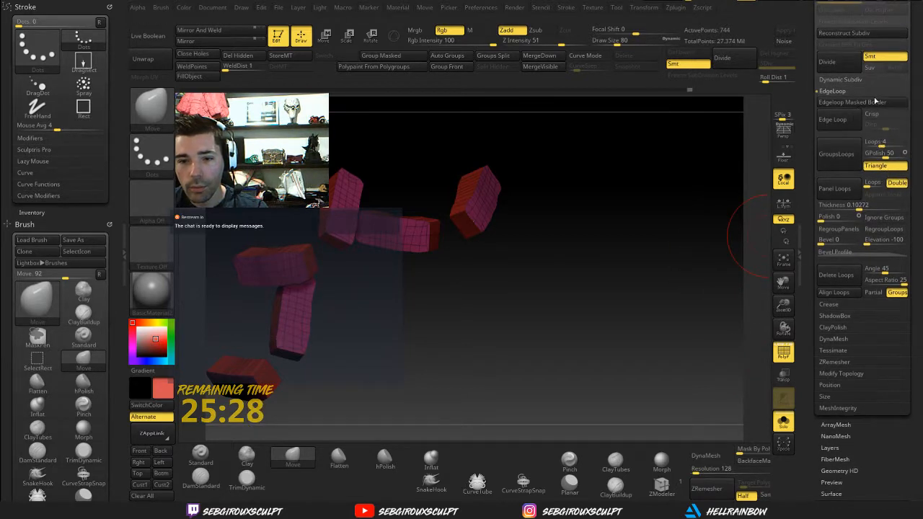
scroll(918, 97, up, 2)
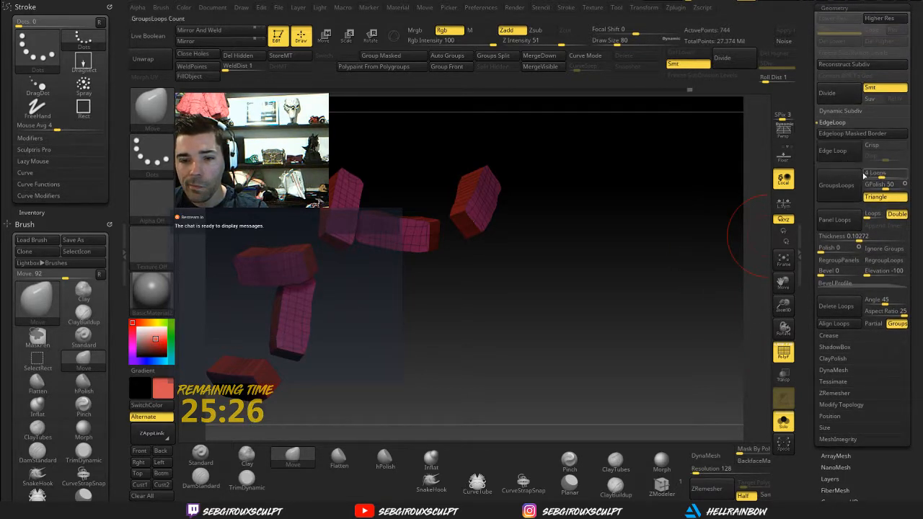
drag(918, 207, 917, 253)
click(828, 322)
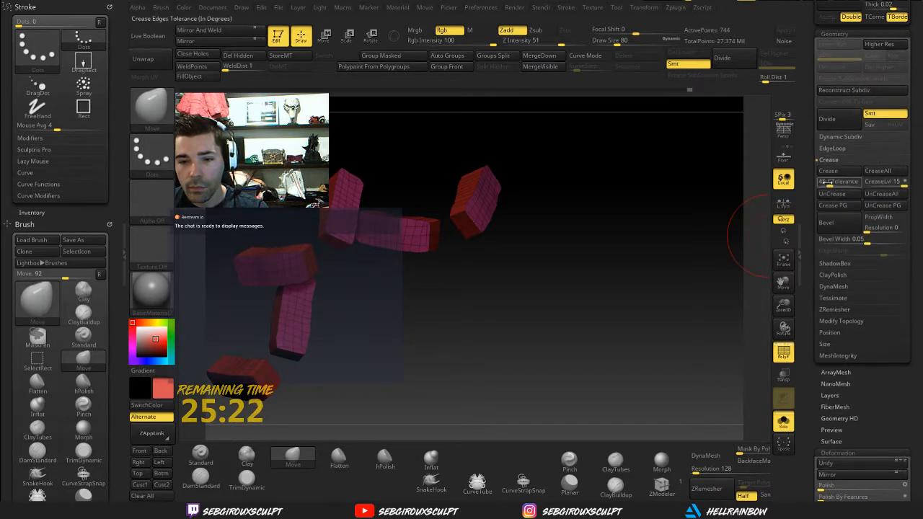
click(871, 183)
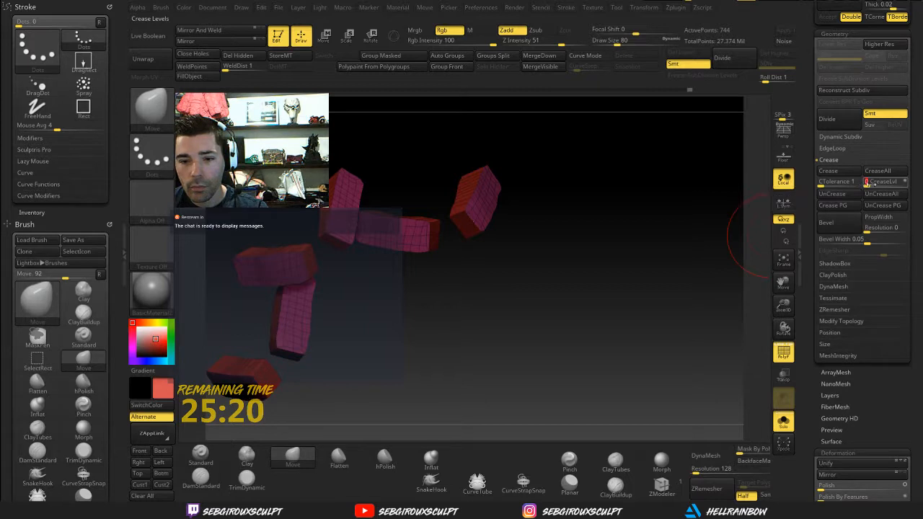
click(825, 184)
text(15)
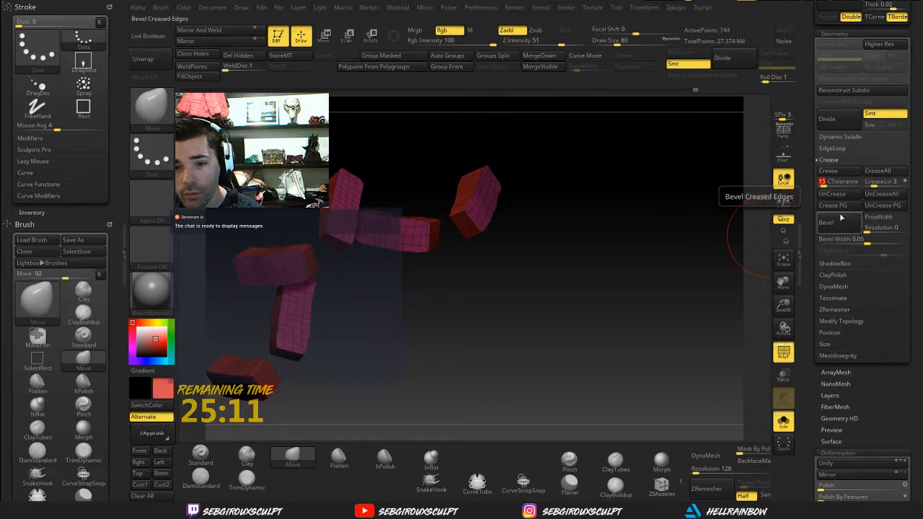
key(Return)
Step: Set the ZModeler brush's edge action to Crease with a single Edge as target
mouse_move(643, 269)
mouse_down()
mouse_move(628, 307)
mouse_move(625, 296)
mouse_move(626, 343)
mouse_up()
click(662, 485)
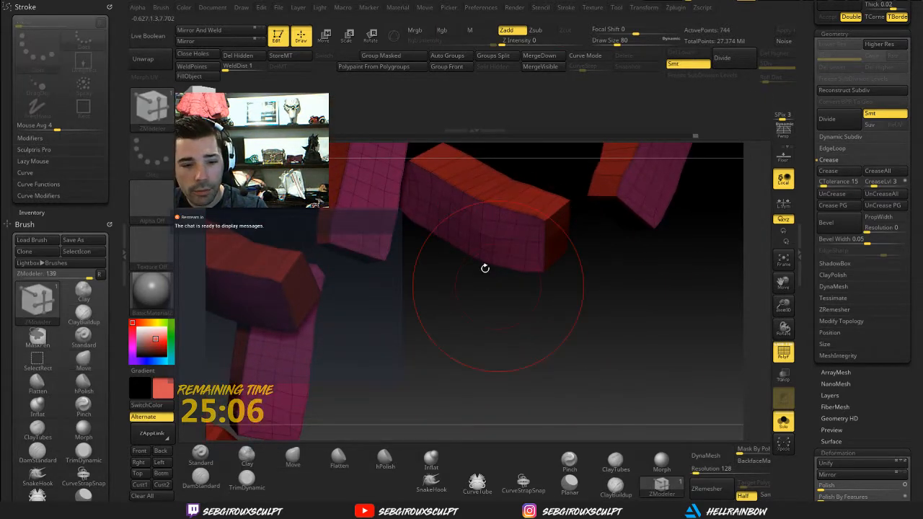
key(space)
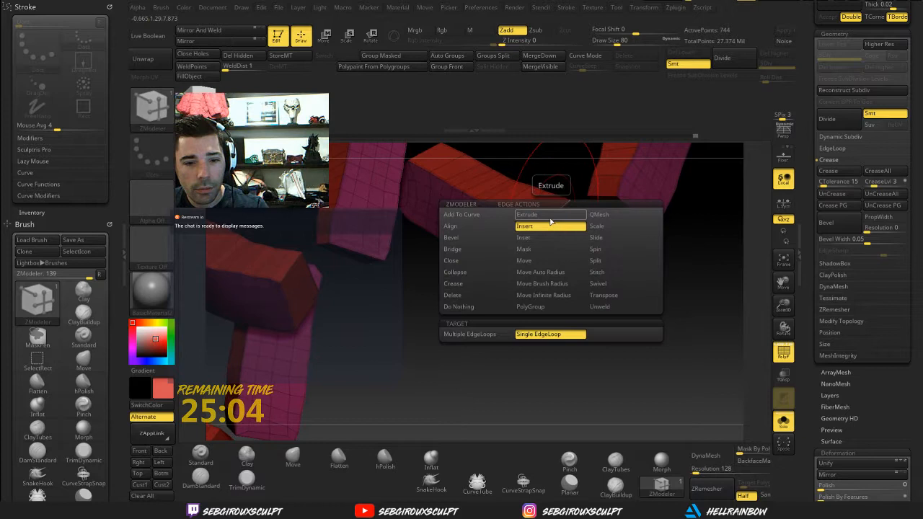
click(468, 284)
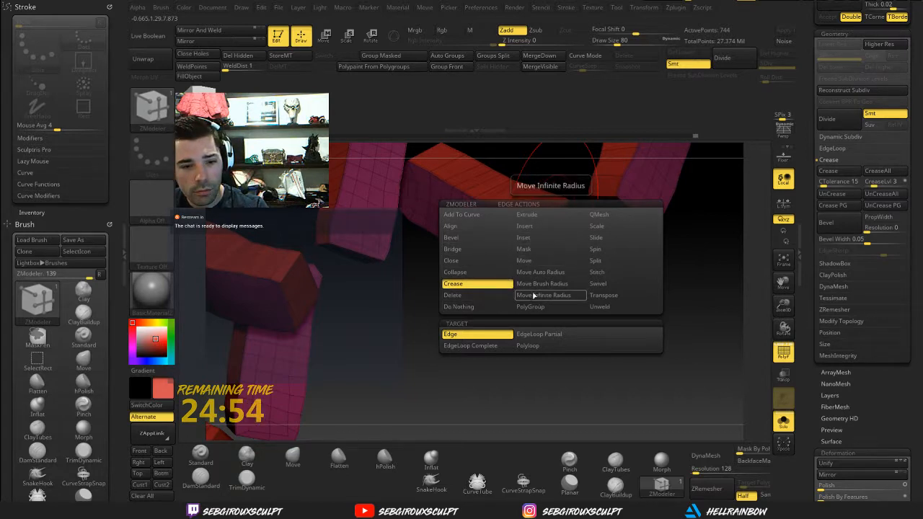
Step: Crease the short corner edges at the ends of the first isolated cross straps with ZModeler
drag(504, 392, 527, 290)
right_drag(557, 225, 558, 148)
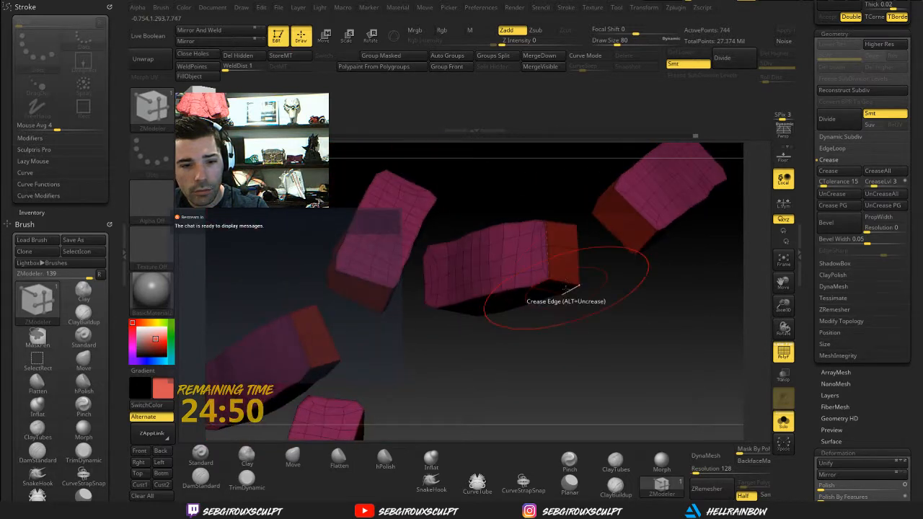
click(566, 287)
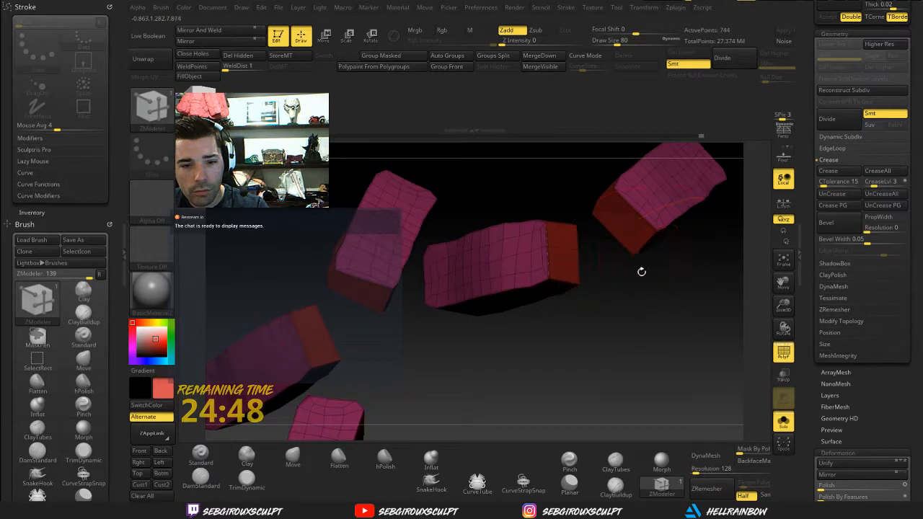
right_drag(643, 269, 640, 215)
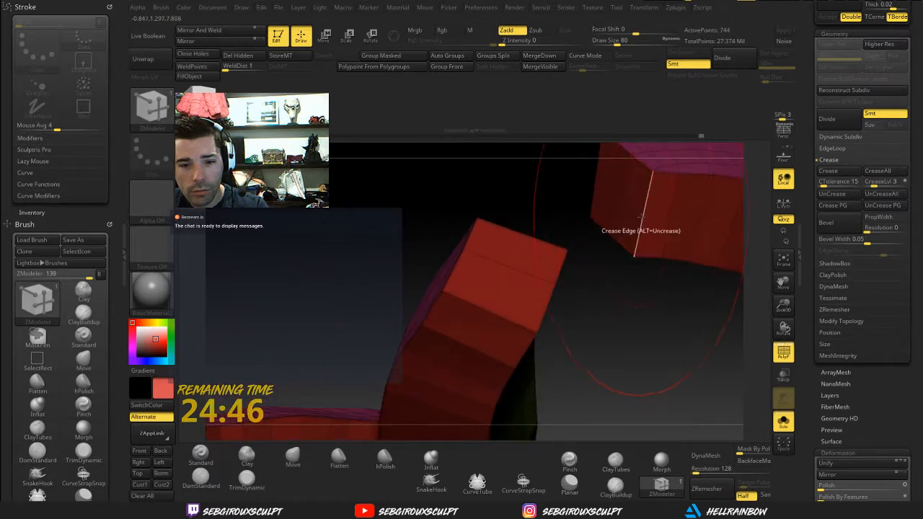
right_drag(578, 199, 557, 205)
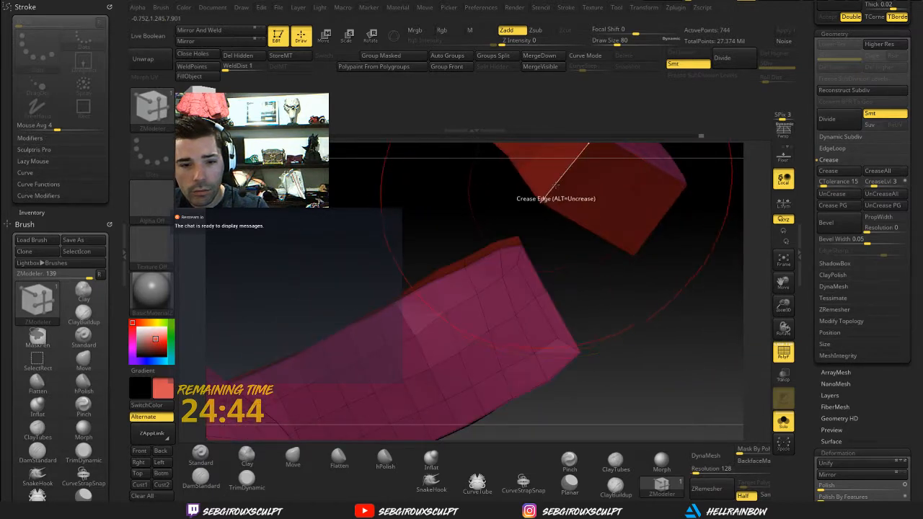
right_drag(607, 316, 450, 221)
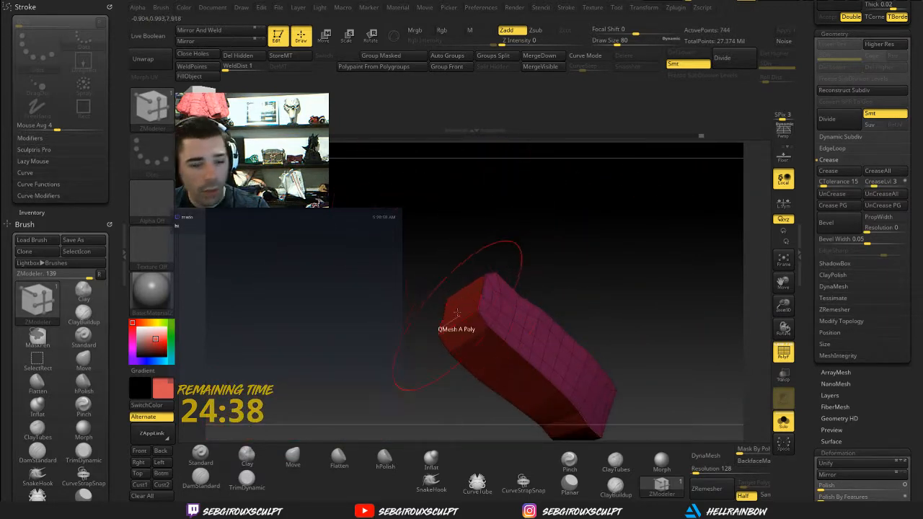
Step: Continue creasing the corner edges at the ends of the remaining cross straps, working around every piece
mouse_move(422, 326)
right_down()
mouse_move(423, 226)
mouse_move(470, 274)
mouse_move(554, 183)
mouse_move(553, 235)
mouse_move(567, 261)
mouse_move(531, 271)
mouse_move(493, 317)
mouse_move(469, 303)
mouse_move(480, 291)
mouse_move(399, 261)
mouse_move(387, 318)
mouse_move(334, 341)
mouse_move(525, 293)
mouse_move(610, 247)
mouse_move(562, 258)
mouse_move(529, 372)
mouse_move(546, 374)
mouse_move(549, 345)
right_up()
mouse_move(581, 278)
right_down()
mouse_move(547, 329)
mouse_move(543, 284)
mouse_move(544, 295)
mouse_move(577, 232)
mouse_move(570, 274)
right_up()
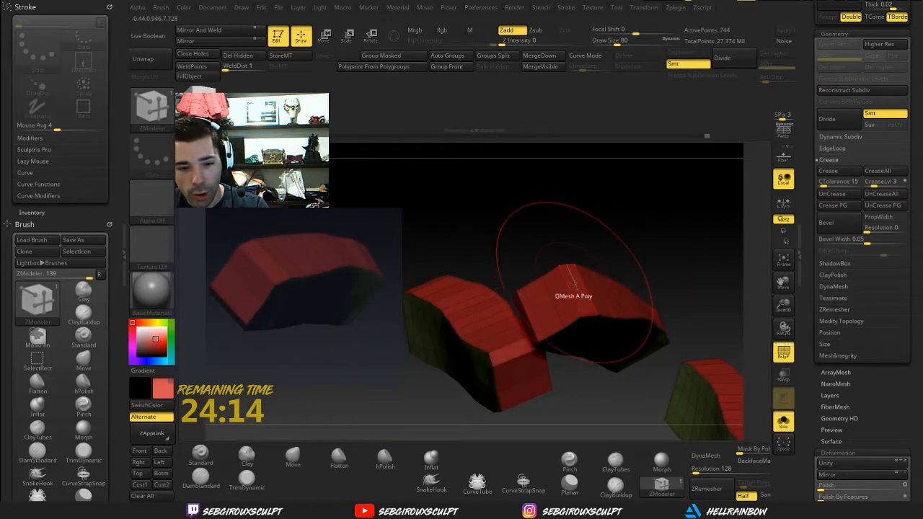
mouse_move(571, 221)
right_down()
mouse_move(559, 252)
mouse_move(571, 259)
mouse_move(555, 274)
right_up()
right_drag(587, 237, 618, 206)
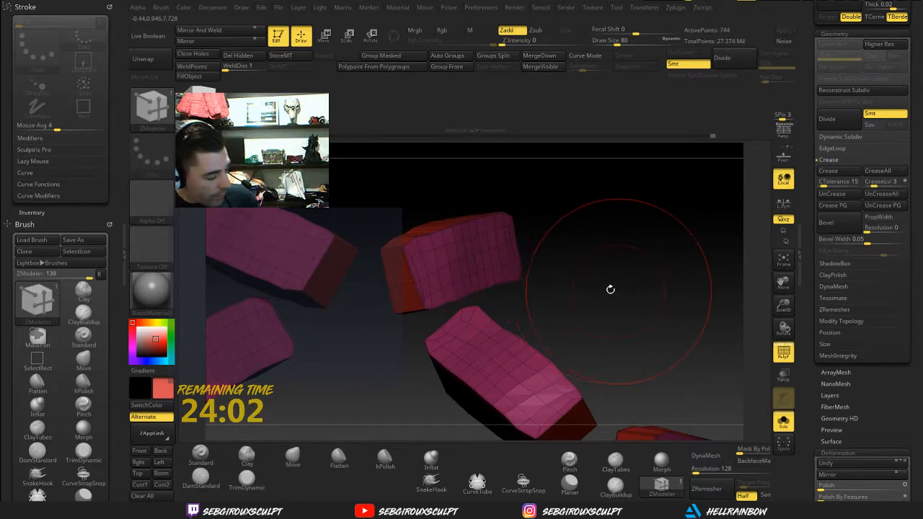
drag(610, 289, 462, 235)
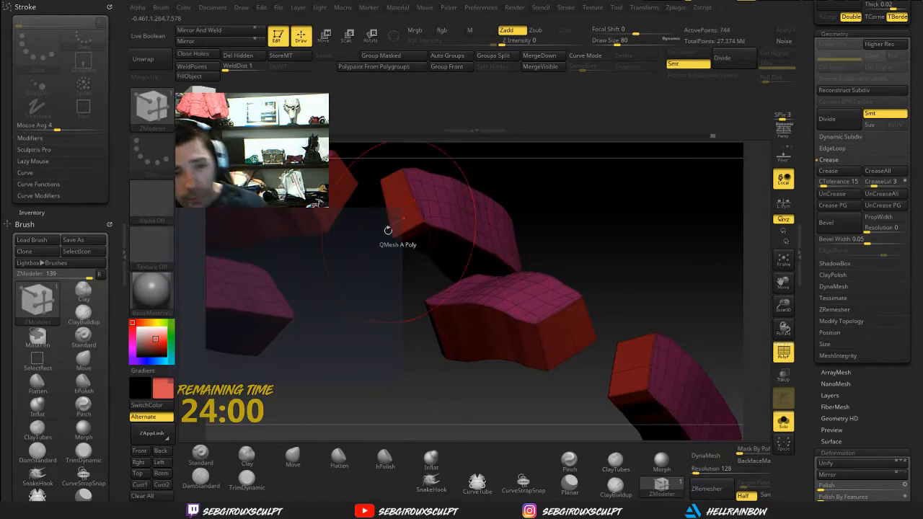
drag(550, 180, 561, 269)
drag(627, 212, 493, 257)
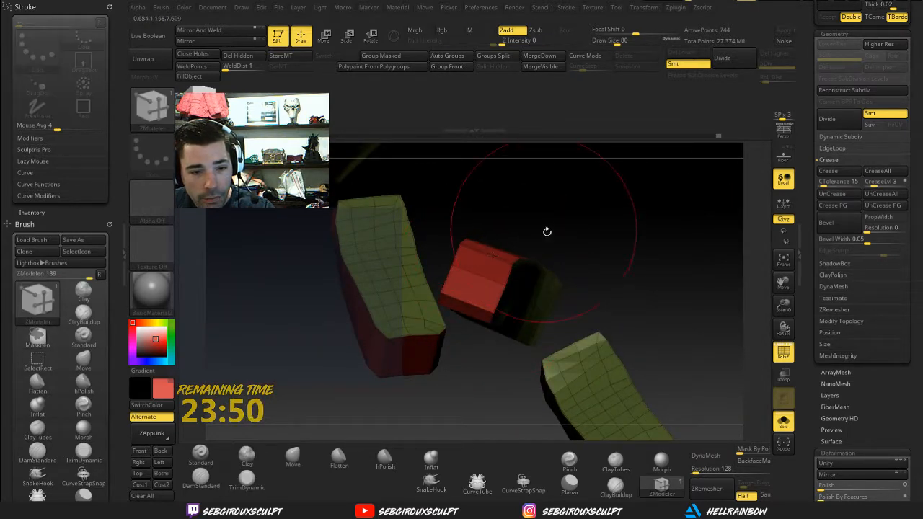
drag(547, 231, 692, 264)
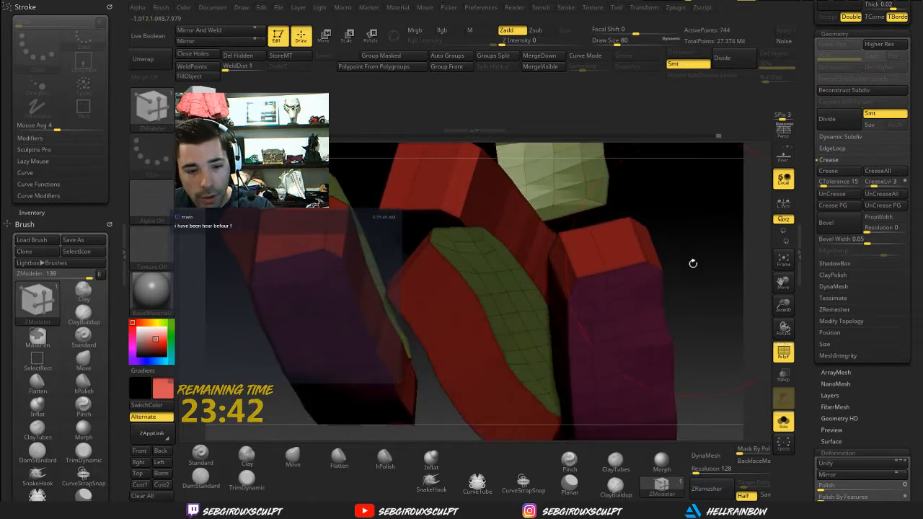
drag(622, 268, 628, 288)
Step: Try subdividing the cross straps once to check the creased corners, and return to the undivided mesh
drag(461, 253, 632, 283)
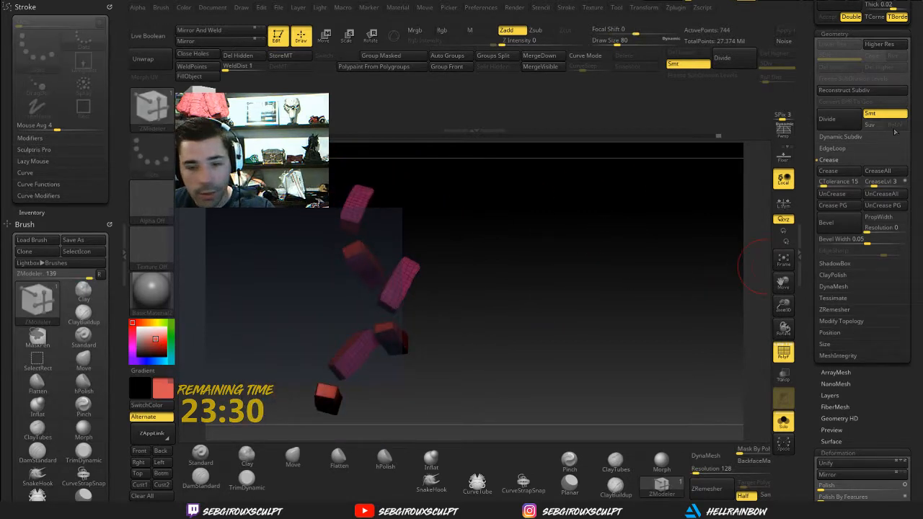
click(842, 127)
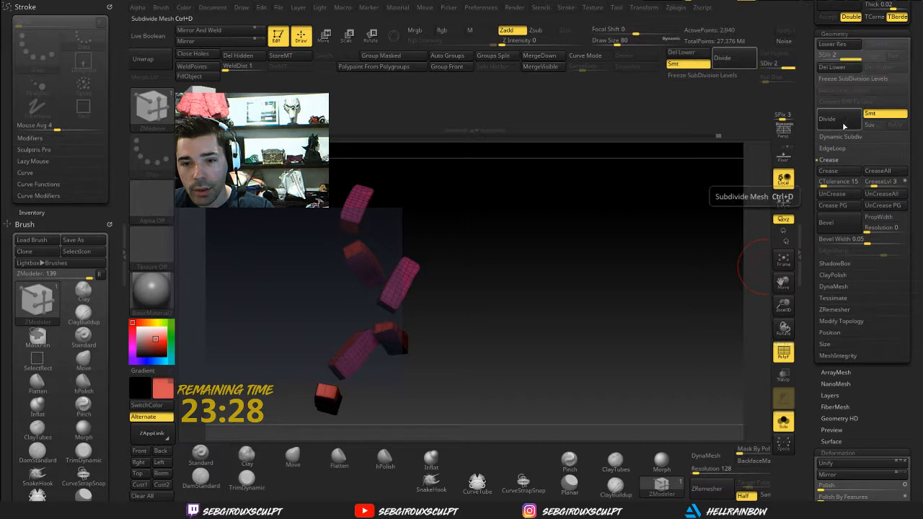
drag(652, 238, 341, 326)
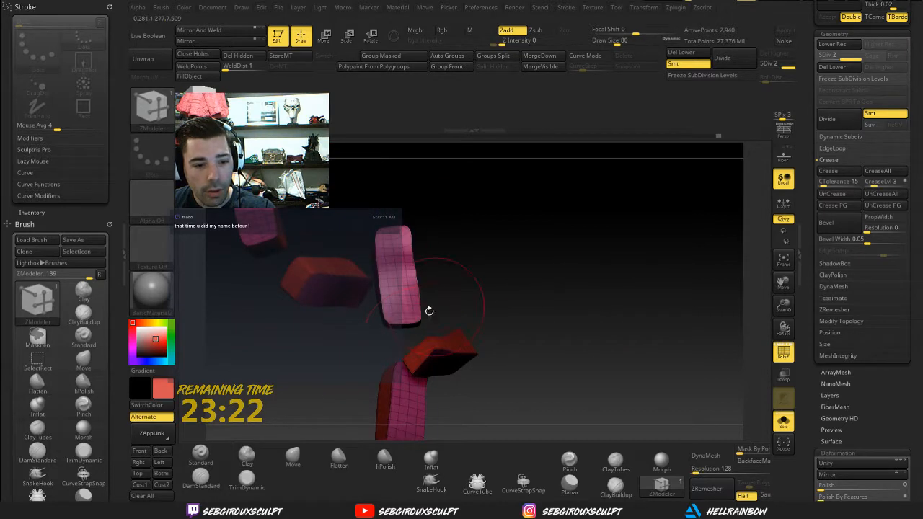
drag(429, 310, 357, 386)
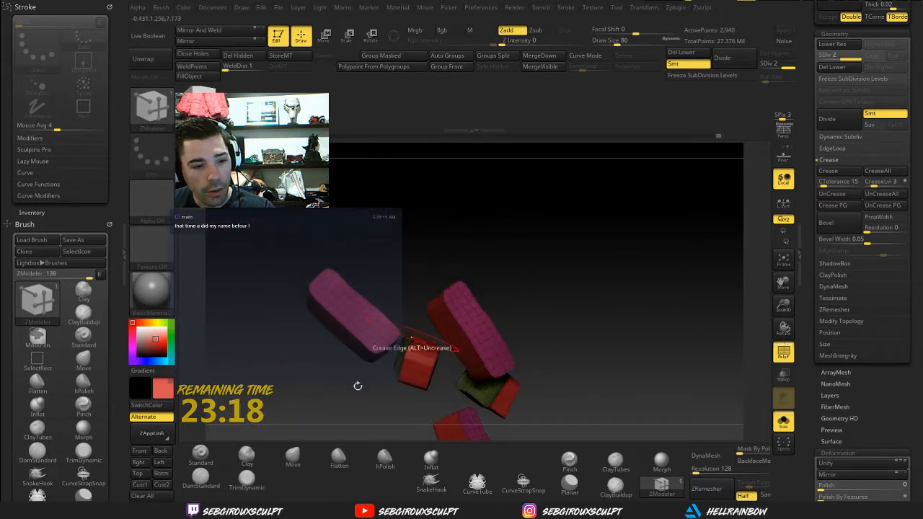
key(shift+d)
drag(599, 269, 585, 277)
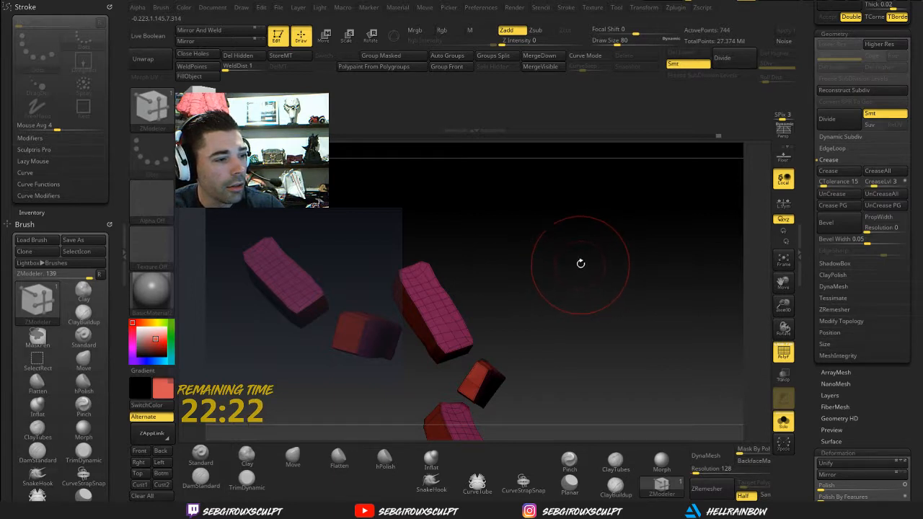
Step: Crease the remaining corner edges at the ends of the first isolated cross straps, covering their undersides
alt+drag(582, 264, 595, 231)
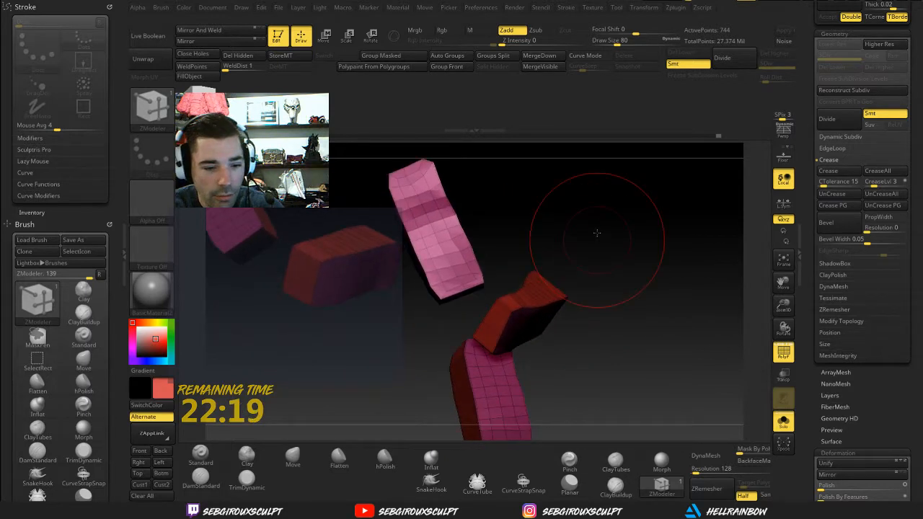
alt+drag(330, 321, 467, 360)
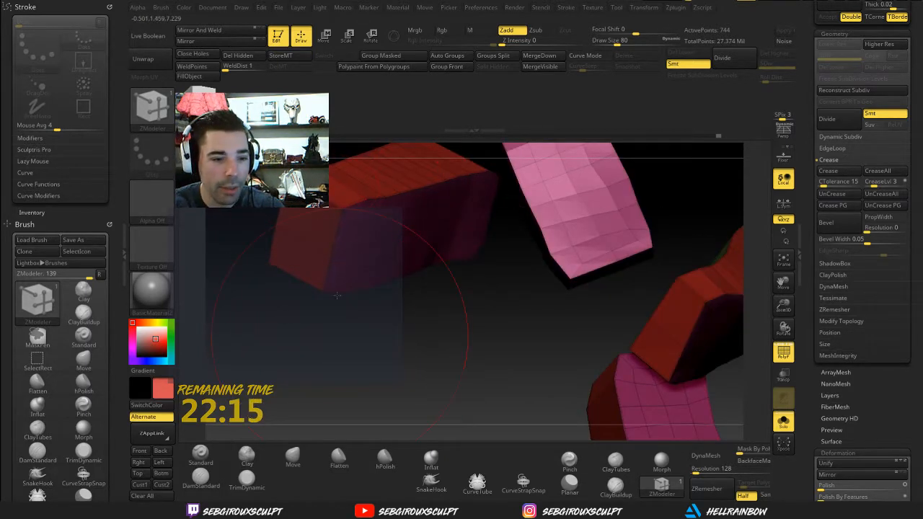
drag(355, 363, 339, 241)
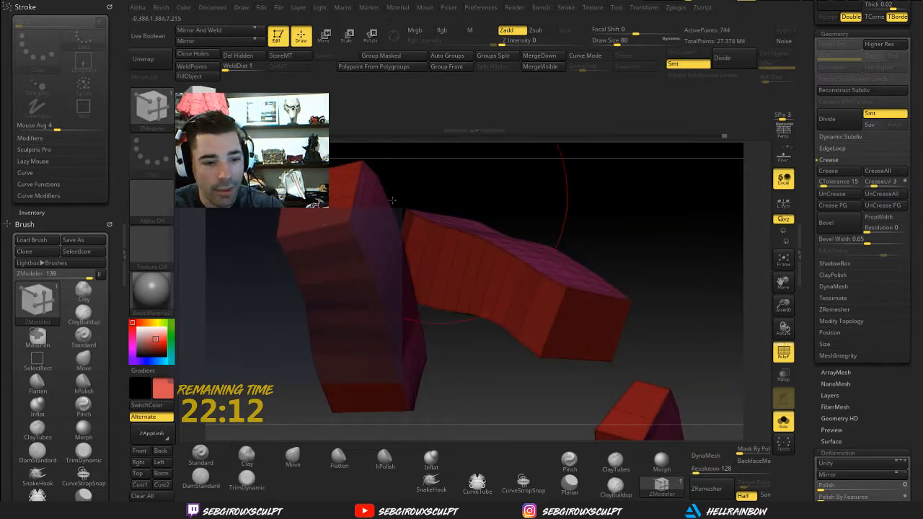
drag(500, 173, 382, 284)
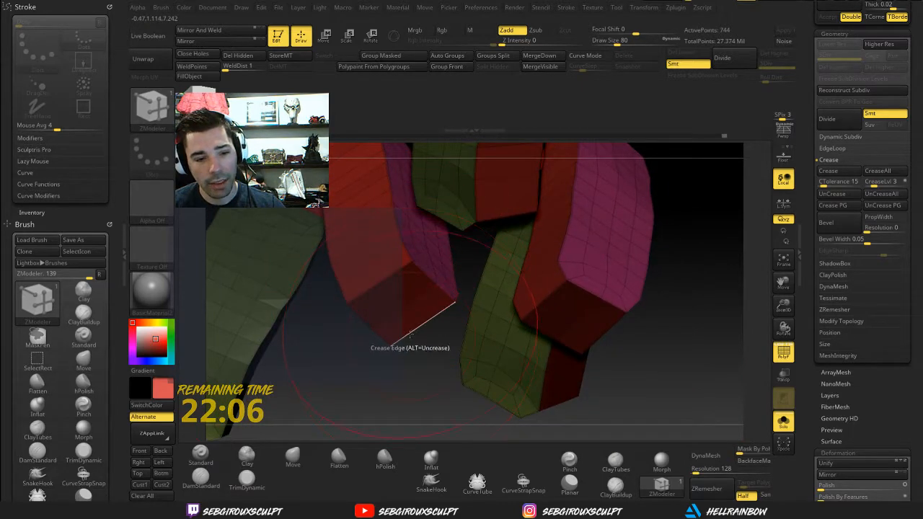
drag(405, 347, 264, 217)
Step: Crease the missed corner edges on the other cross straps, checking each strap end from both sides
mouse_move(303, 215)
right_down()
mouse_move(382, 199)
mouse_move(494, 202)
right_up()
right_drag(457, 247, 531, 181)
click(459, 237)
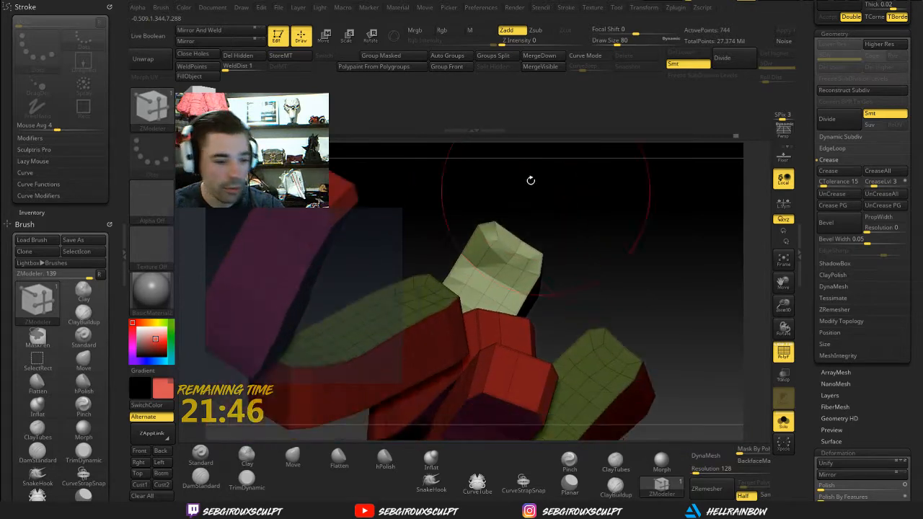
right_drag(630, 218, 541, 243)
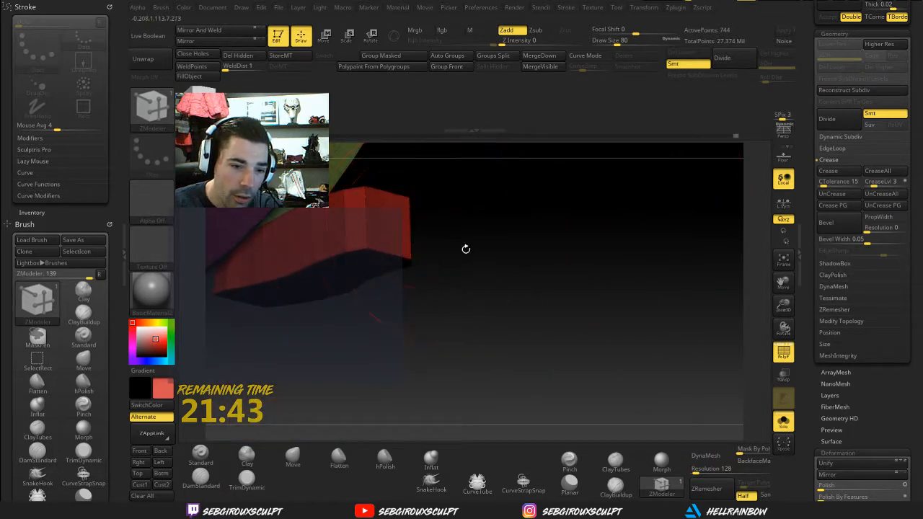
right_drag(465, 249, 393, 277)
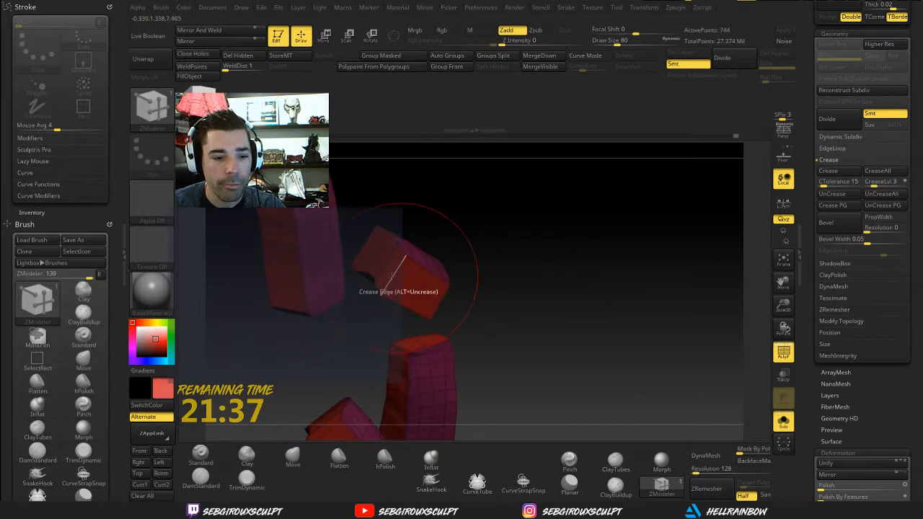
right_drag(483, 298, 440, 295)
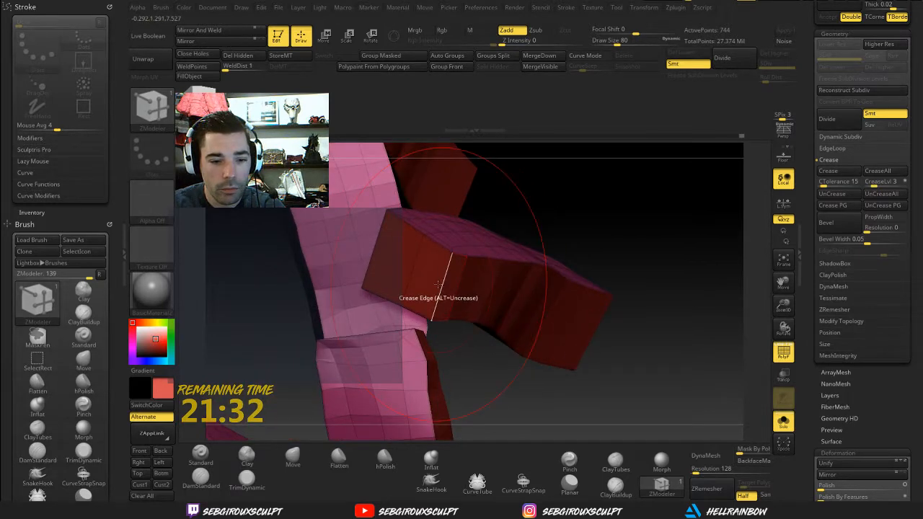
mouse_move(558, 249)
right_down()
mouse_move(553, 212)
mouse_move(576, 335)
mouse_move(591, 303)
mouse_move(579, 282)
mouse_move(628, 243)
mouse_move(538, 232)
mouse_move(548, 198)
mouse_move(572, 245)
mouse_move(578, 321)
mouse_move(575, 303)
mouse_move(571, 327)
mouse_move(591, 315)
right_up()
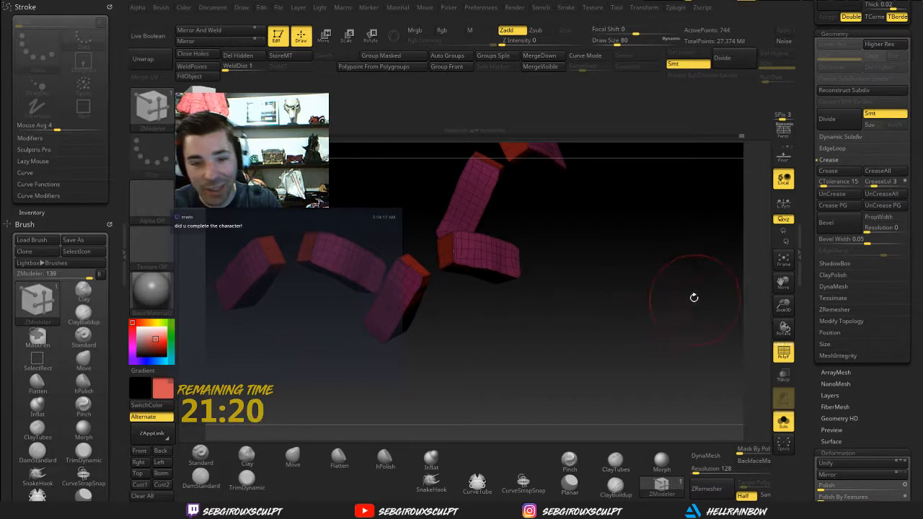
Step: Subdivide the creased cross straps twice and show them together with the rest of the model
right_drag(694, 297, 652, 324)
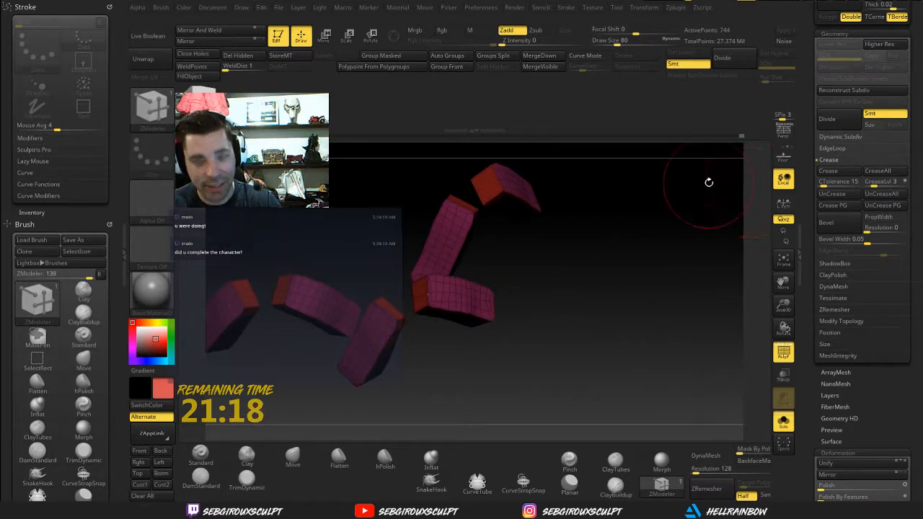
click(836, 121)
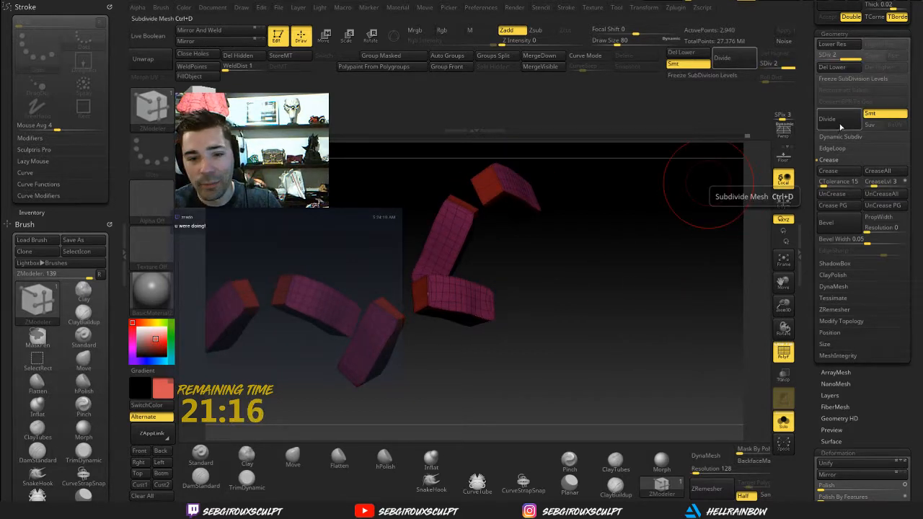
click(837, 121)
right_drag(632, 274, 652, 321)
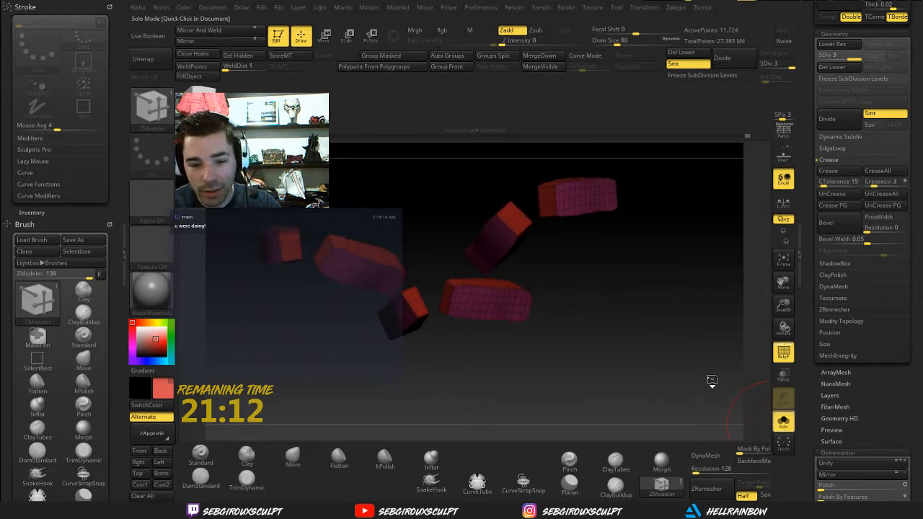
click(783, 422)
right_drag(750, 380, 644, 237)
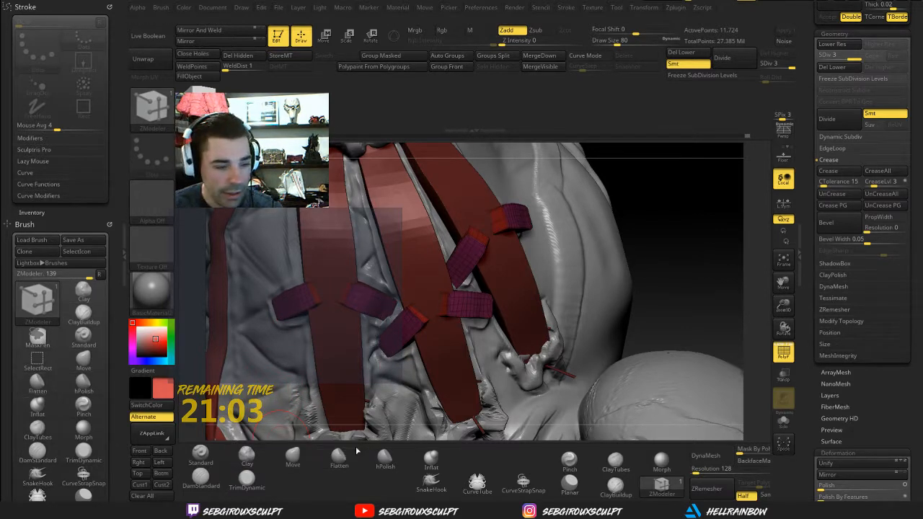
Step: Switch to the hPolish brush, hide the polyframe, and polish the edges of the cross straps
key(space)
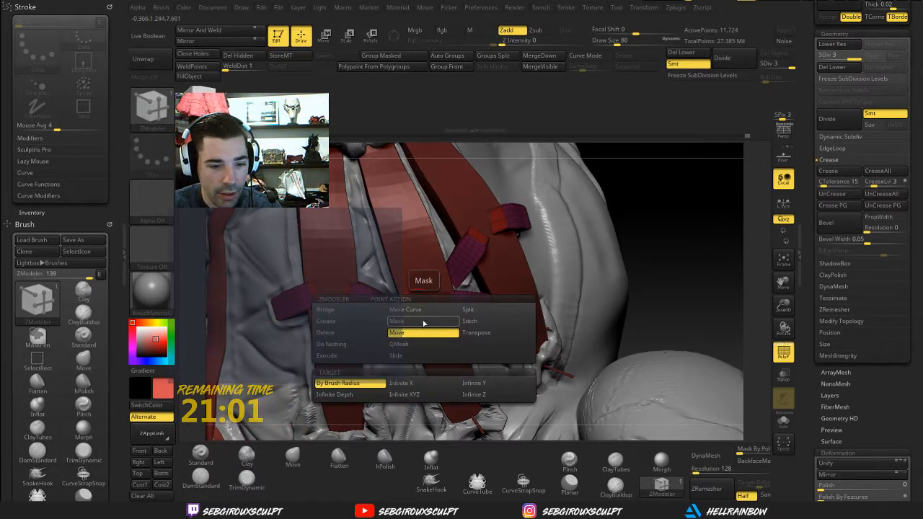
drag(648, 278, 504, 284)
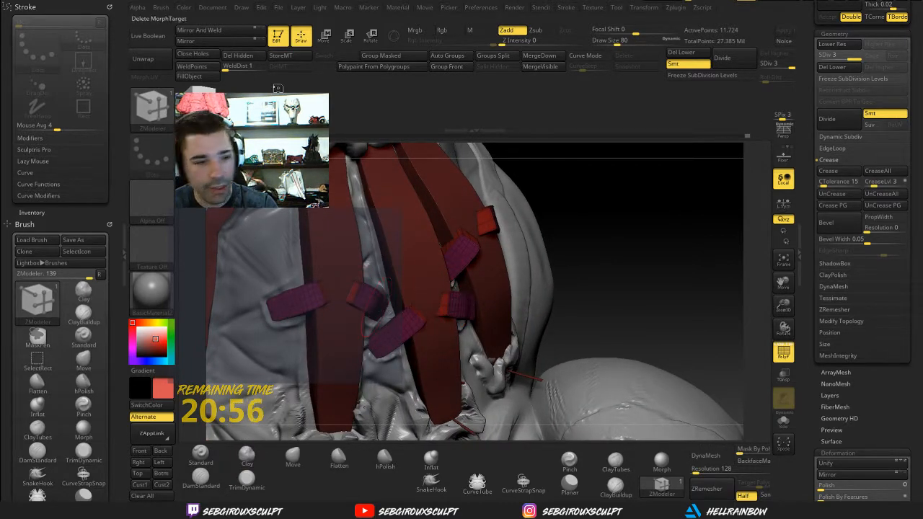
click(395, 463)
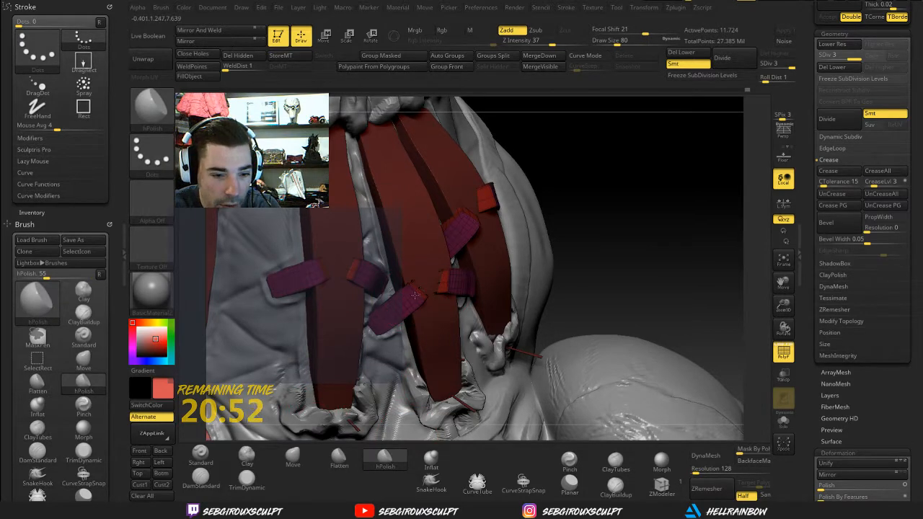
click(784, 353)
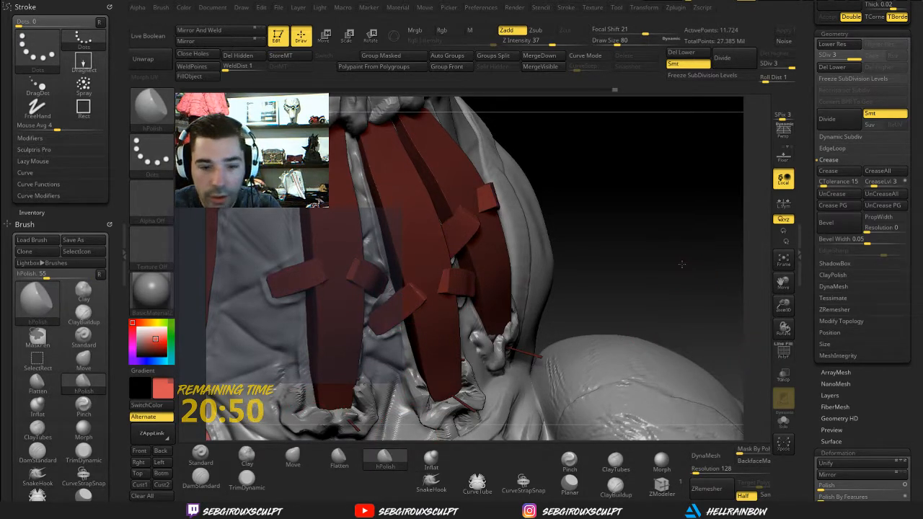
drag(576, 281, 422, 290)
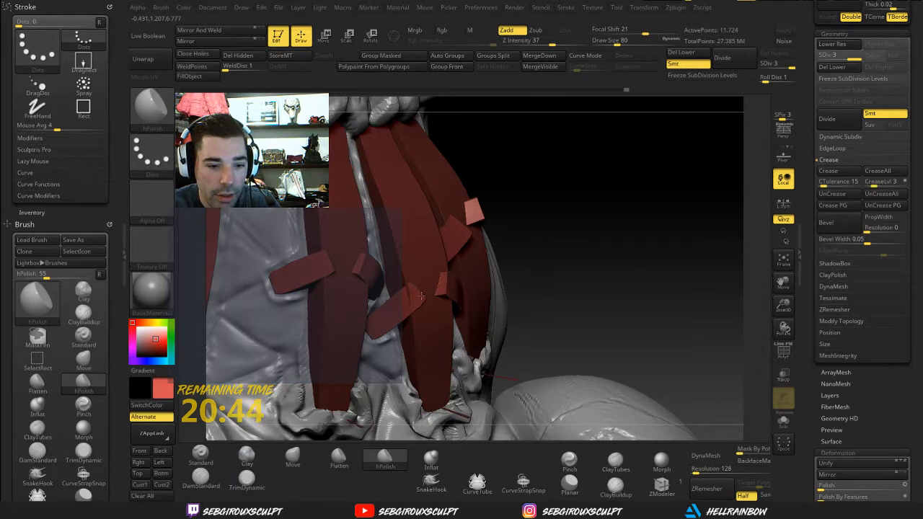
Step: Adjust the shape and fit of the cross straps over the long straps with the Move brush
key(b)
key(m)
key(v)
drag(562, 274, 582, 304)
drag(541, 280, 641, 289)
drag(501, 264, 409, 280)
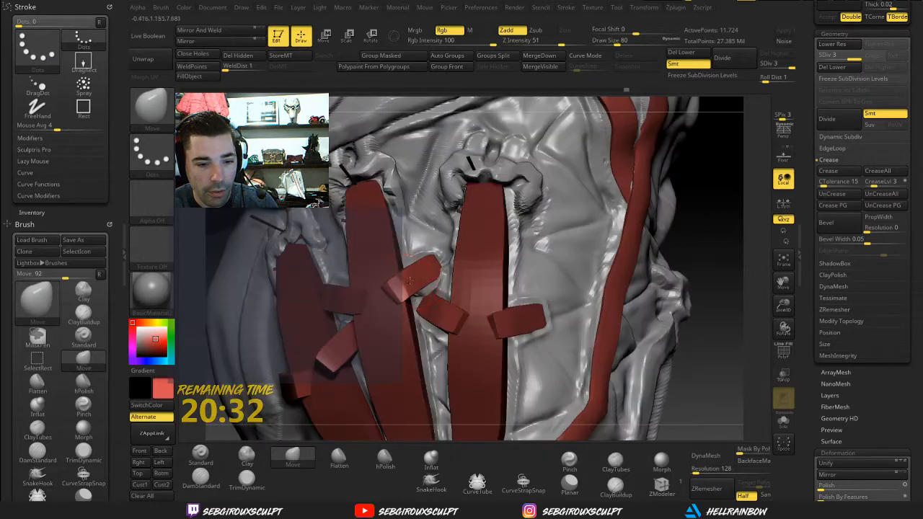
Step: Polish the edges of the upper middle cross strap with the hPolish brush
click(385, 455)
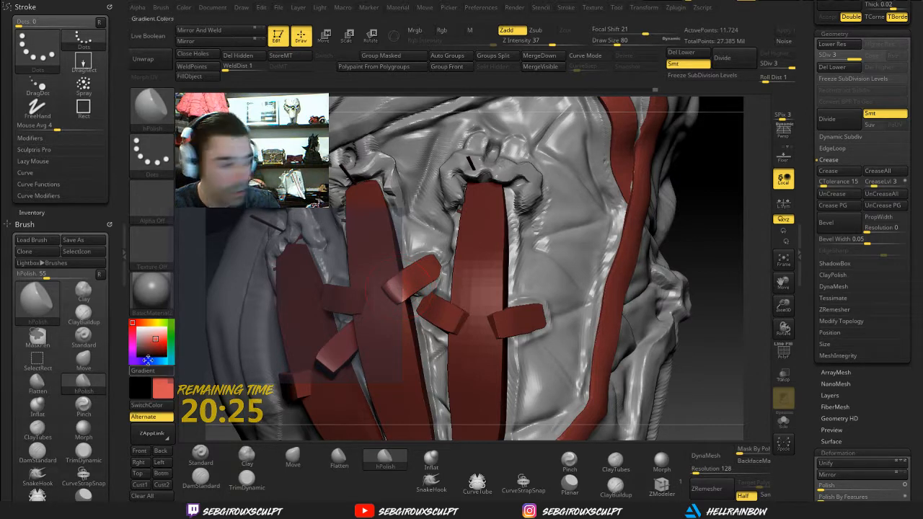
drag(732, 325, 663, 326)
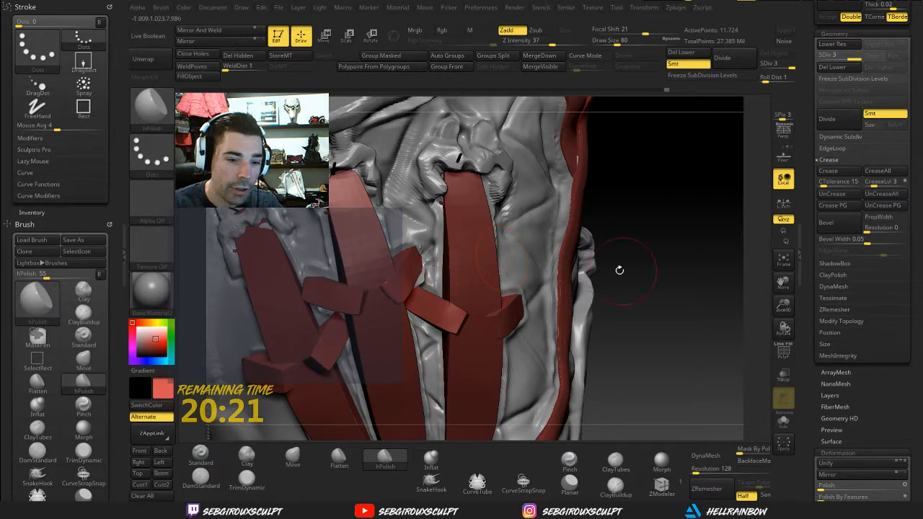
drag(619, 270, 602, 280)
Step: Reshape the ends of the upper middle cross strap with the Move brush, checking its fit from several angles
key(b)
key(m)
key(v)
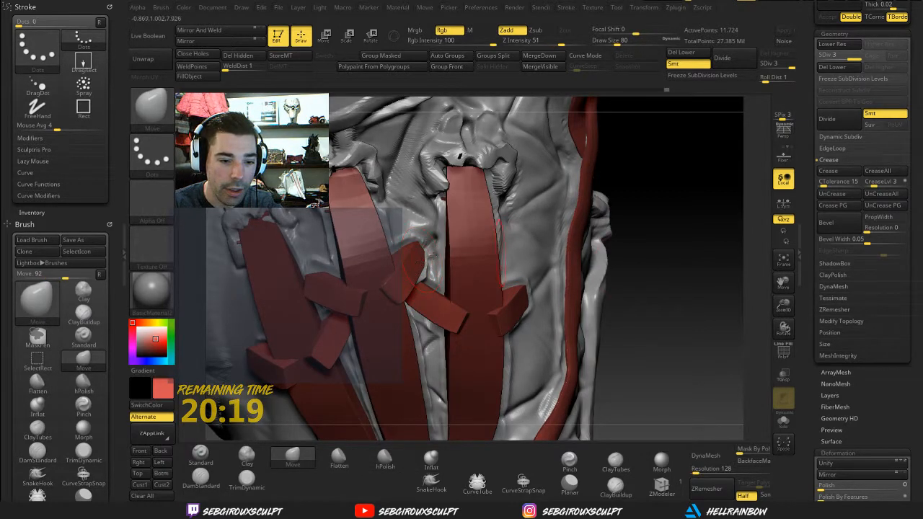
drag(684, 282, 431, 260)
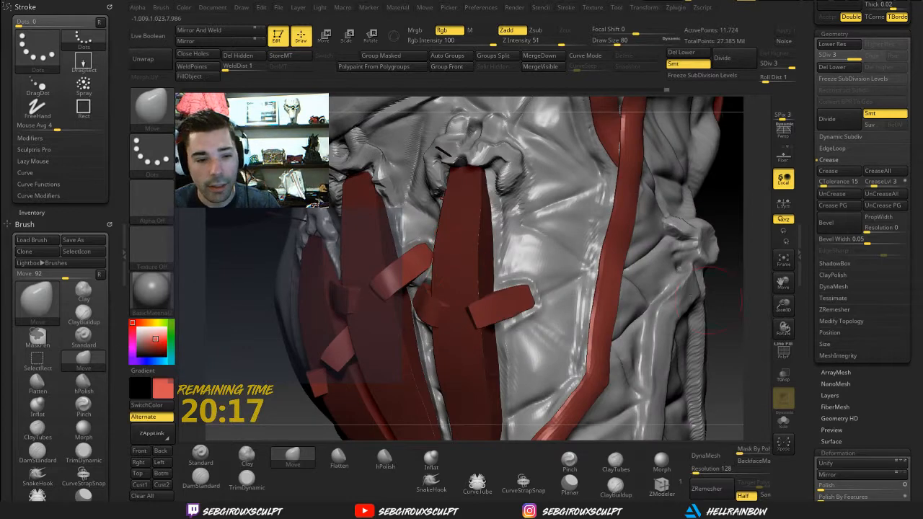
drag(730, 309, 421, 258)
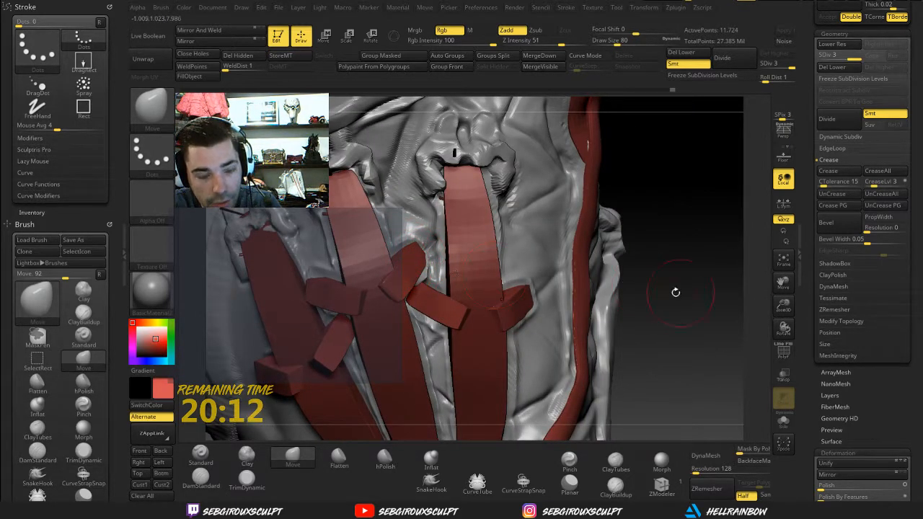
drag(676, 292, 432, 252)
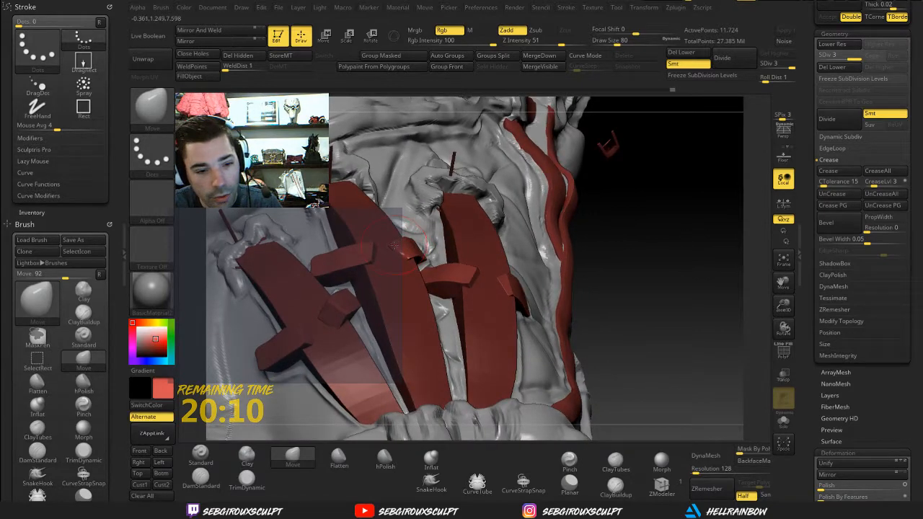
drag(640, 321, 561, 305)
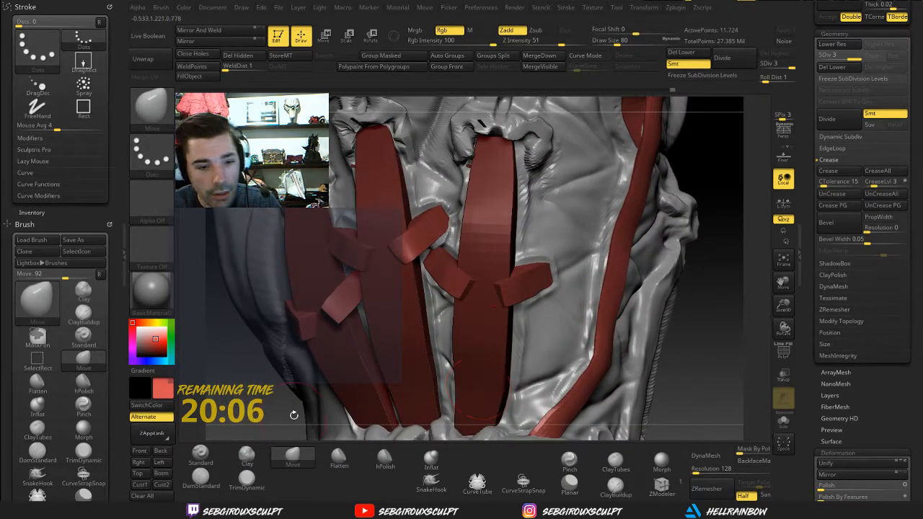
Step: Flatten the edges and ends of the neighbouring cross straps with the hPolish brush
click(385, 456)
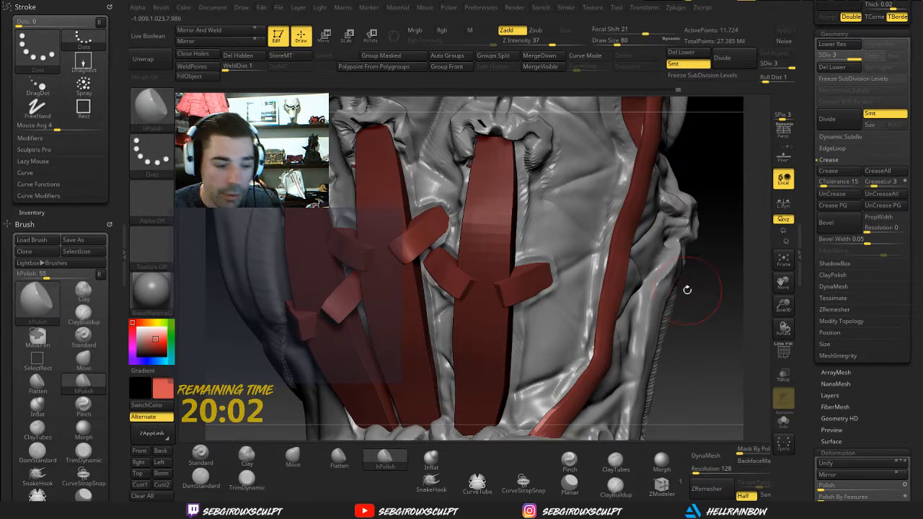
drag(687, 289, 539, 270)
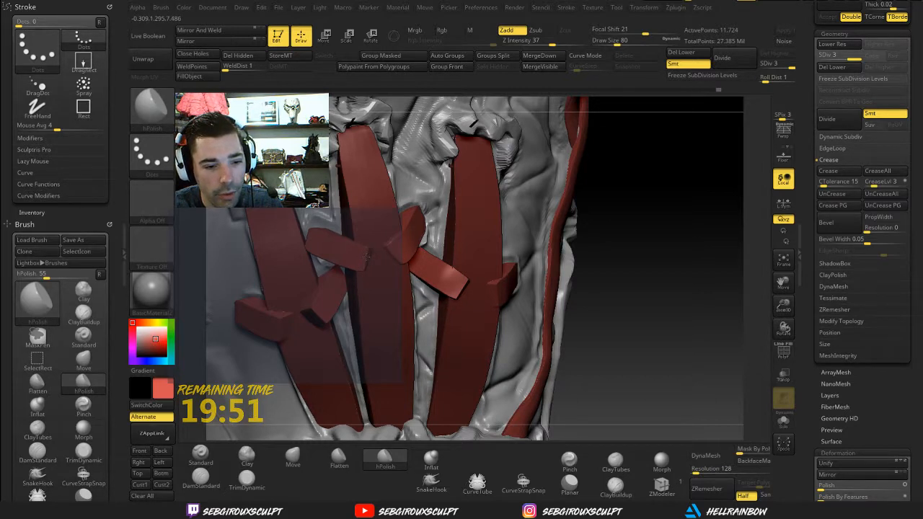
Step: Reshape the end of the upper outer cross strap with the Move brush at draw size 51 and smooth its corner
key(b)
key(m)
key(v)
drag(597, 256, 561, 263)
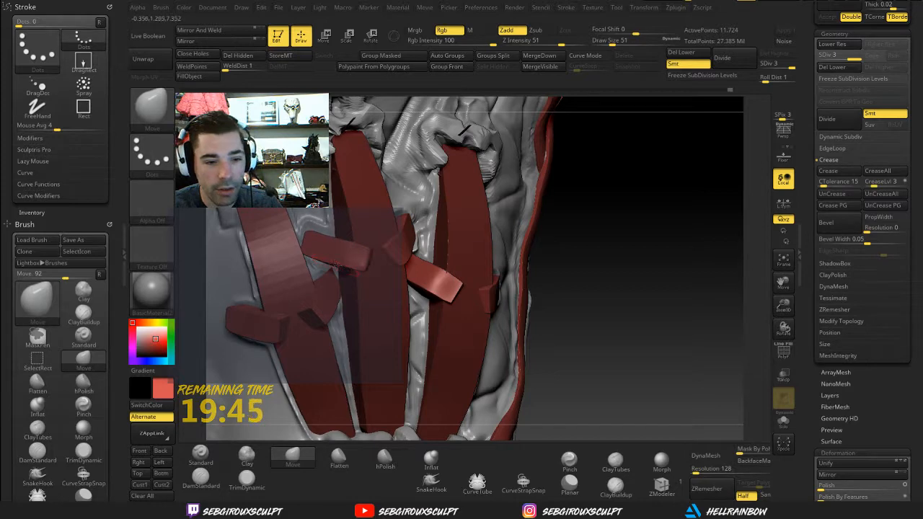
key(shift)
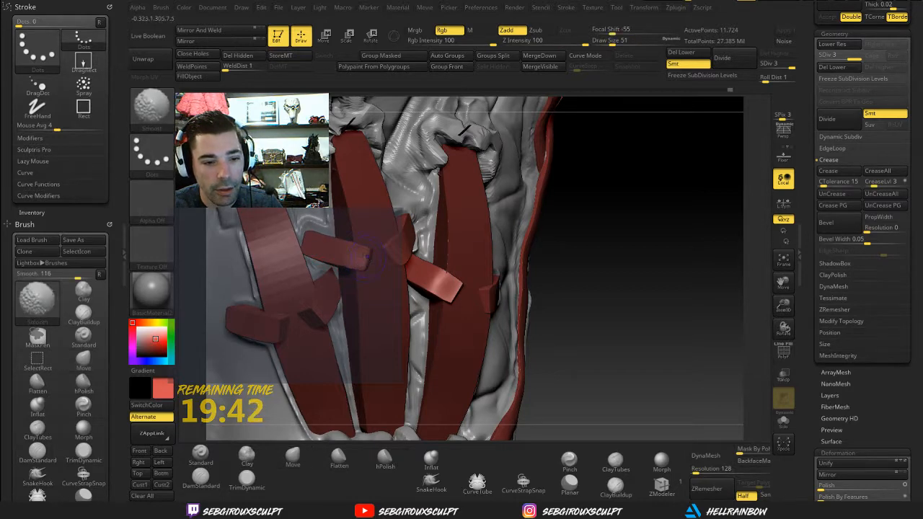
drag(632, 292, 574, 237)
mouse_move(509, 346)
mouse_down()
mouse_move(493, 358)
mouse_move(479, 403)
mouse_up()
Step: Polish and smooth the corners of the upper outer cross strap's end with the hPolish brush
click(377, 463)
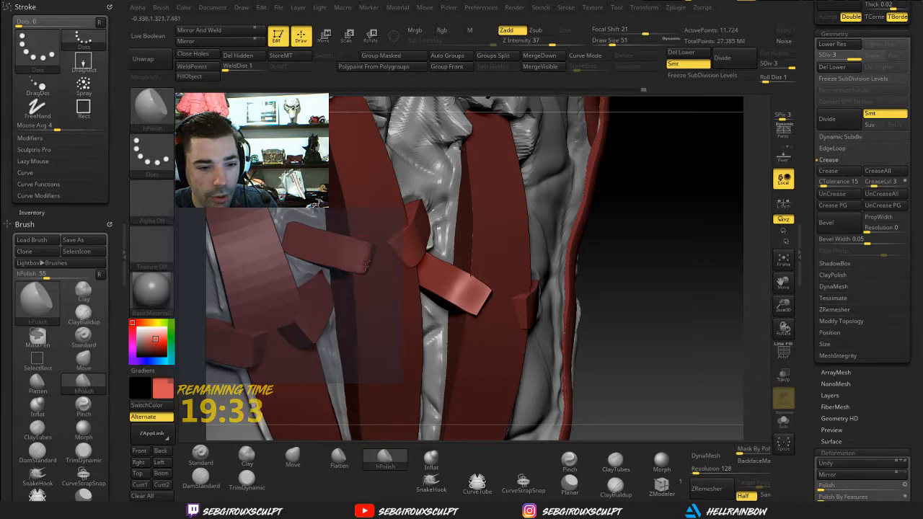
key(shift)
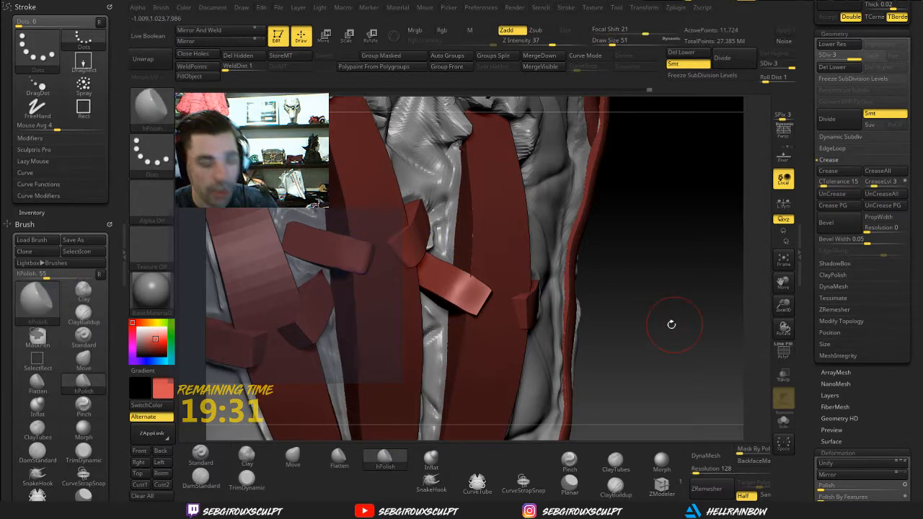
mouse_move(671, 323)
mouse_down()
mouse_move(622, 303)
mouse_move(390, 438)
mouse_up()
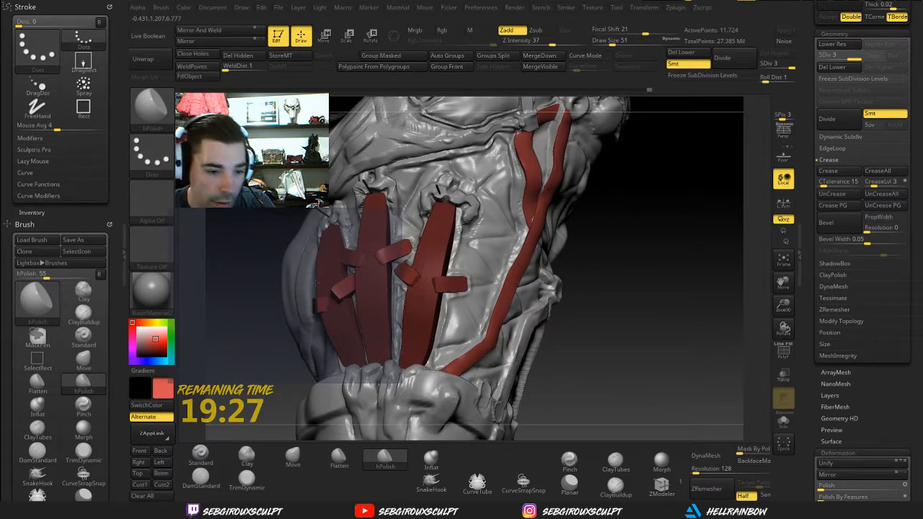
Step: Polish and smooth the end of the cross strap on the inner side of the middle long strap, using hPolish at draw size 27
scroll(359, 263, up, 5)
key(space)
drag(364, 255, 359, 256)
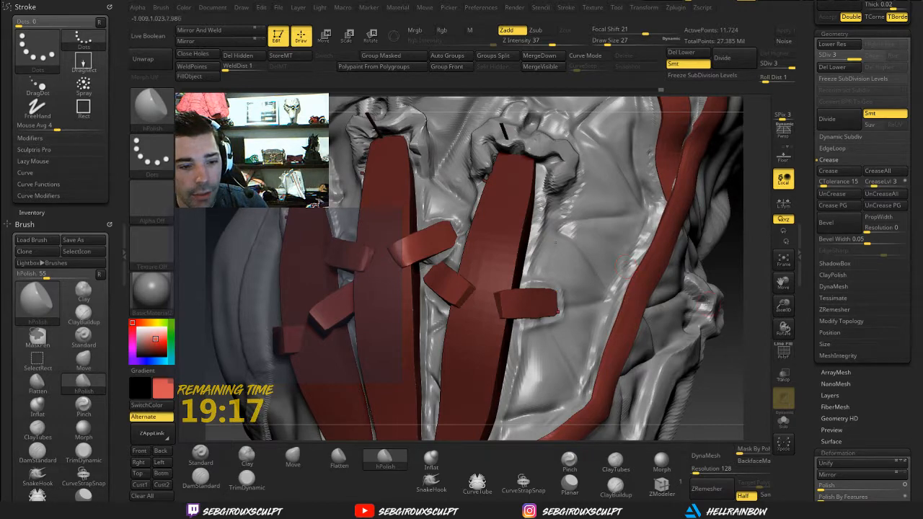
drag(737, 321, 695, 316)
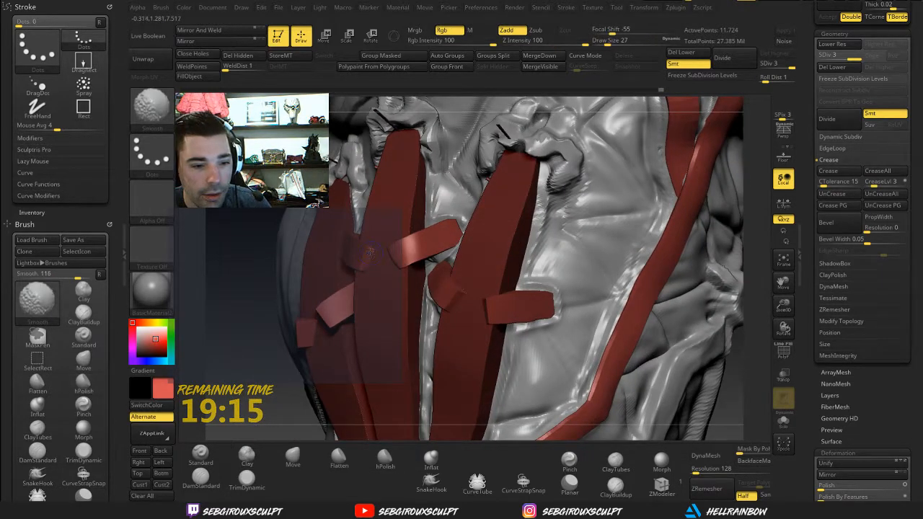
Step: Reshape the end of the middle long strap's inner cross strap with the Move brush at draw size 27
click(292, 454)
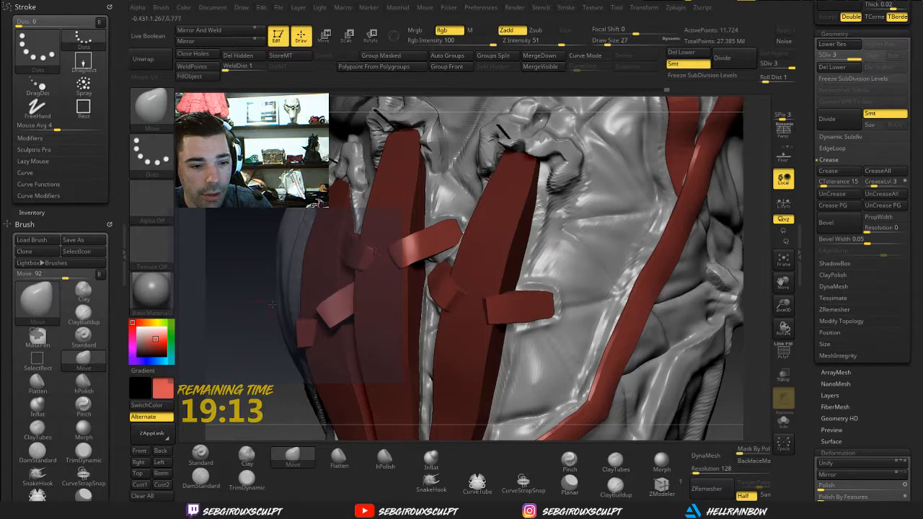
drag(249, 329, 366, 258)
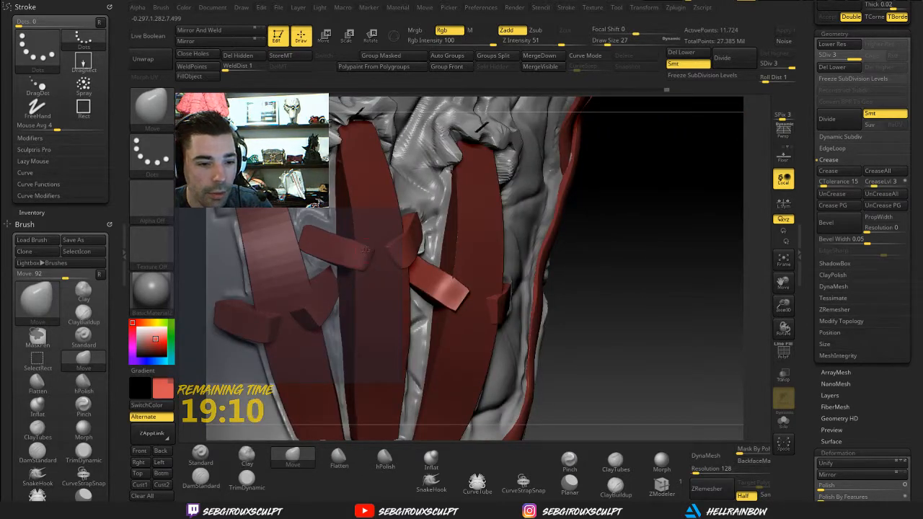
drag(567, 282, 335, 238)
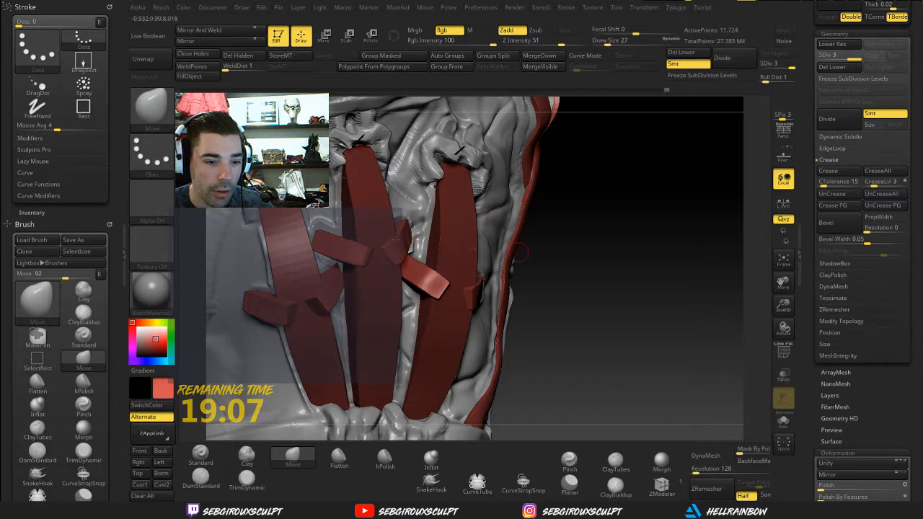
drag(471, 250, 565, 303)
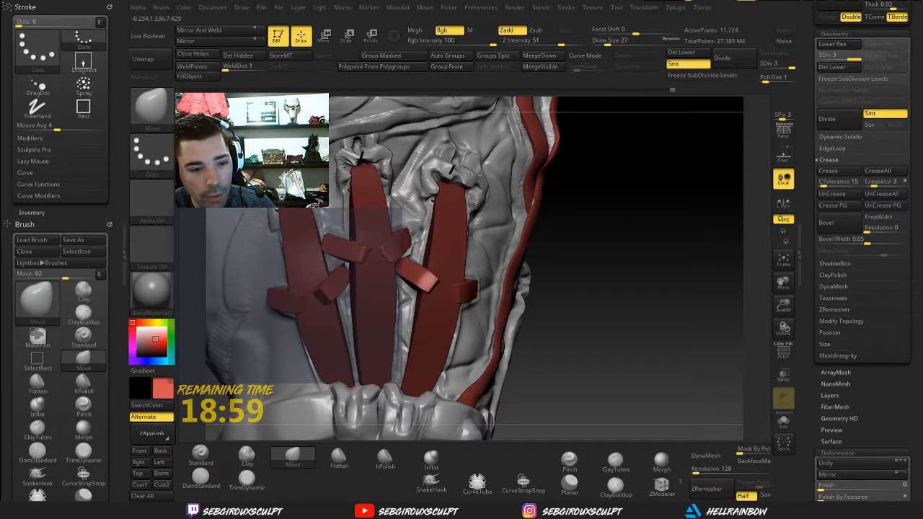
Step: Adjust the ends of the cross straps over the middle long strap with the Move brush at draw size 54
drag(591, 291, 357, 256)
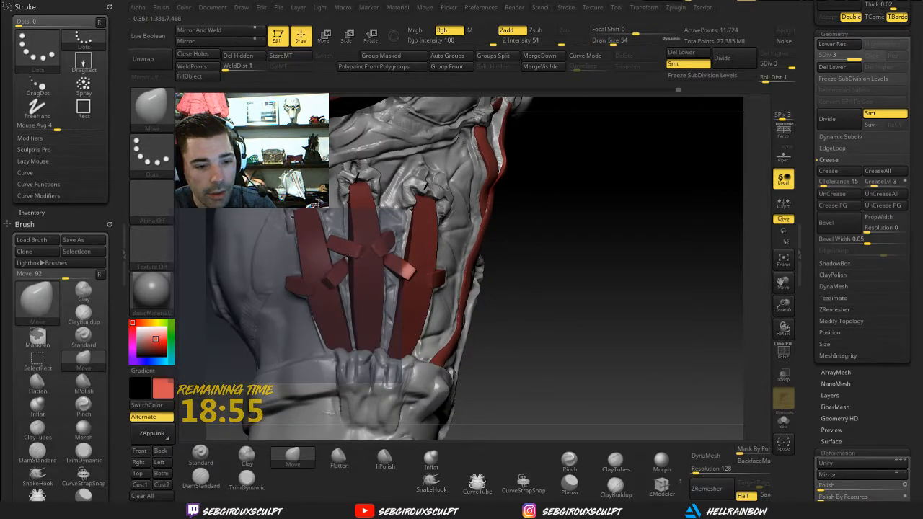
drag(536, 274, 569, 133)
drag(532, 294, 577, 290)
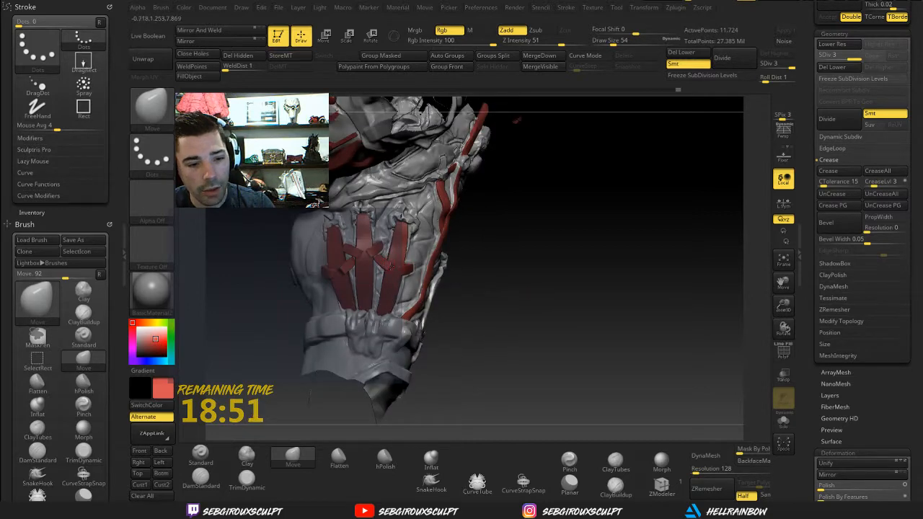
alt+drag(519, 309, 529, 354)
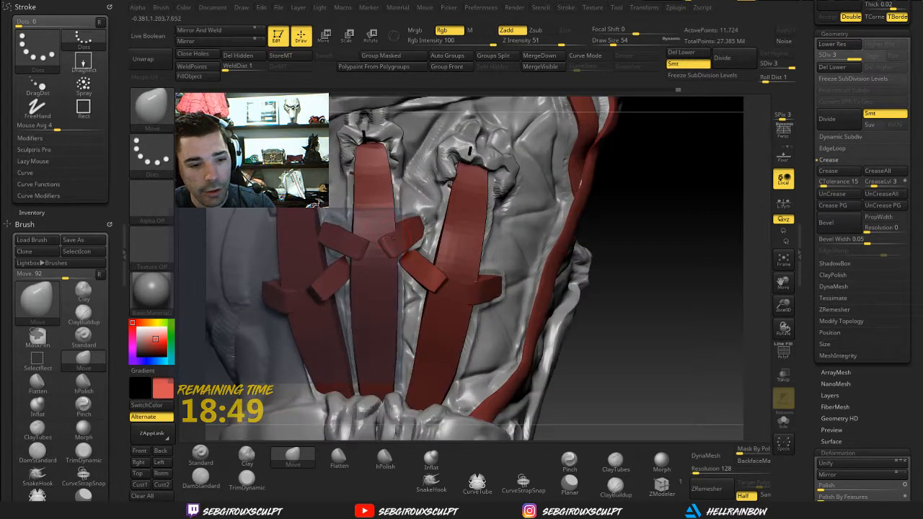
drag(614, 274, 404, 249)
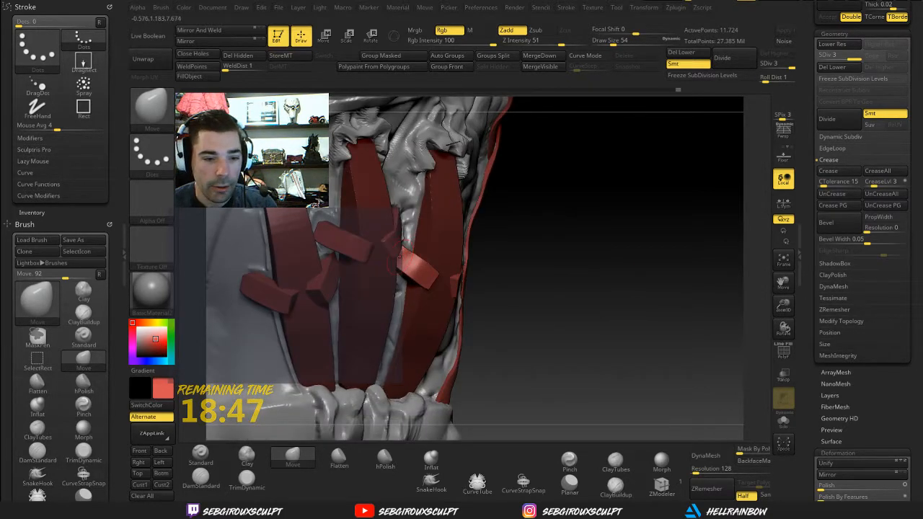
Step: Polish the end of the middle long strap's inner cross strap with the hPolish brush at draw size 77
click(385, 458)
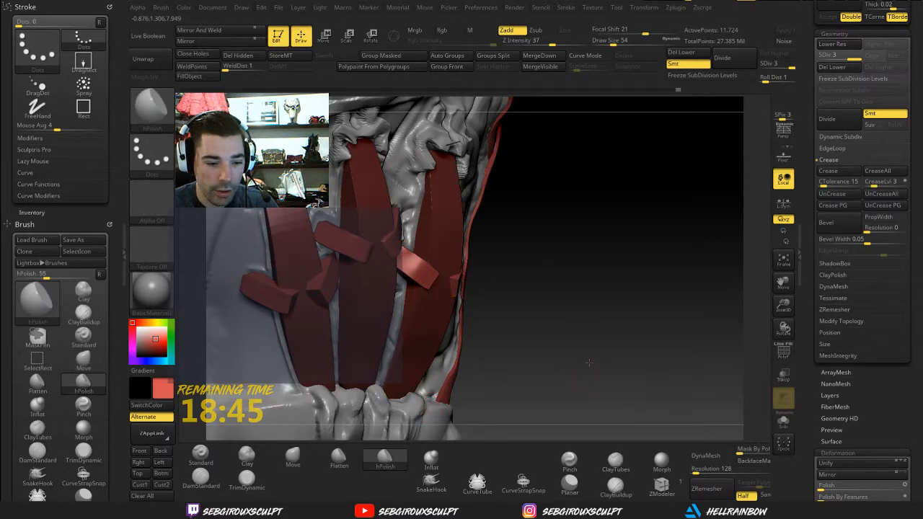
drag(589, 365, 677, 361)
key(space)
click(360, 247)
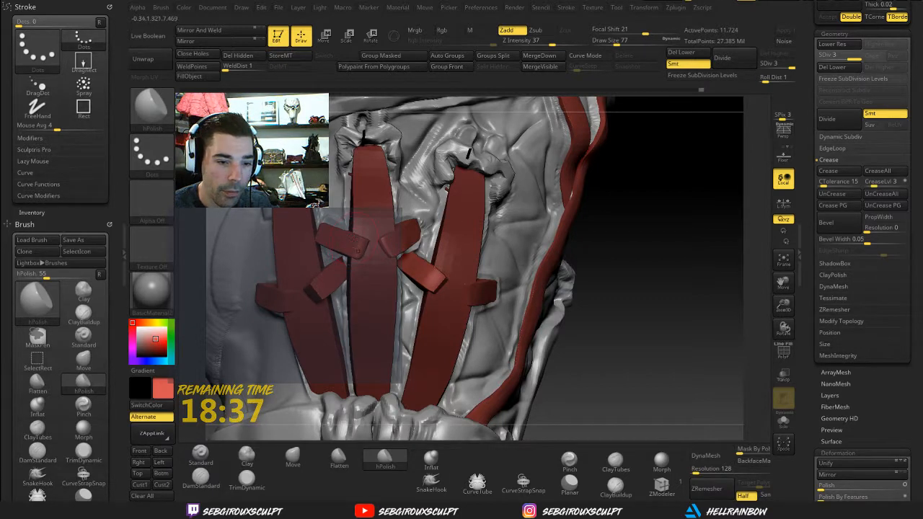
drag(647, 322, 524, 250)
key(ctrl)
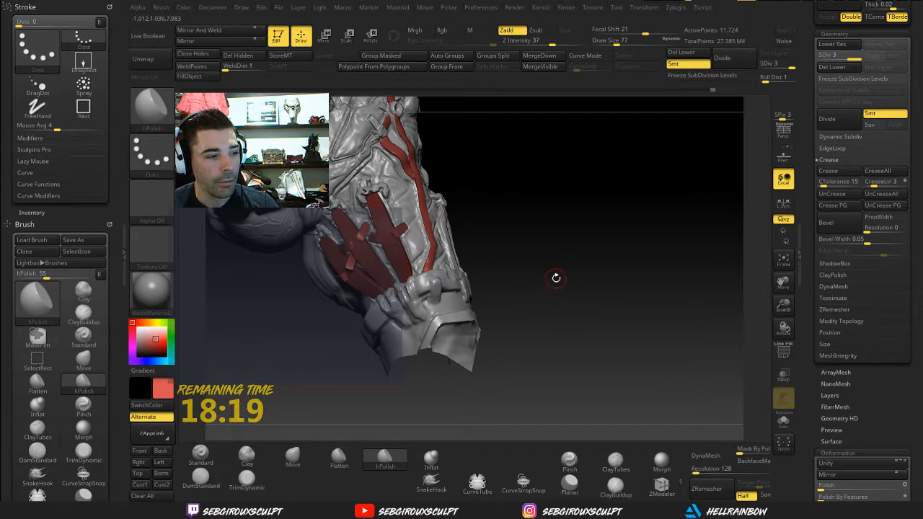
Step: Polish the end of the inner cross strap overlapping the outer long strap with the hPolish brush
mouse_move(552, 264)
mouse_down()
mouse_move(565, 257)
mouse_move(575, 273)
mouse_move(560, 278)
mouse_up()
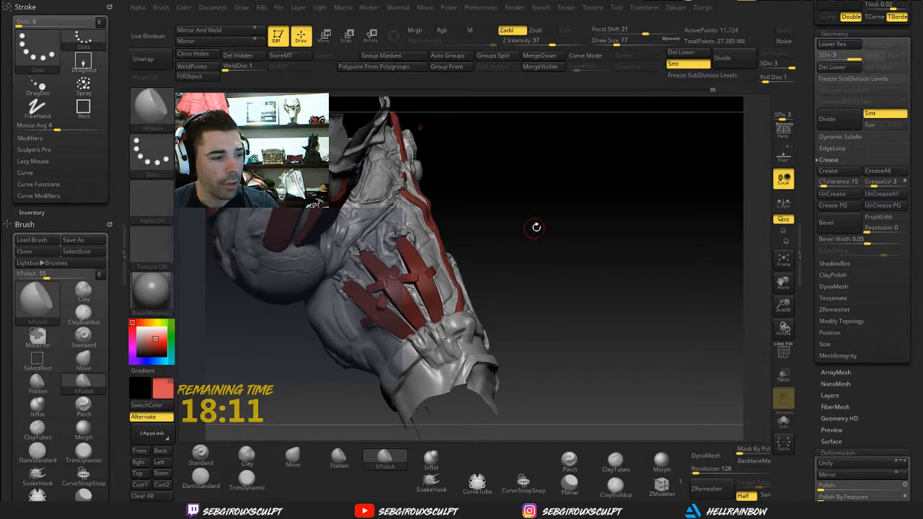
drag(535, 245, 474, 251)
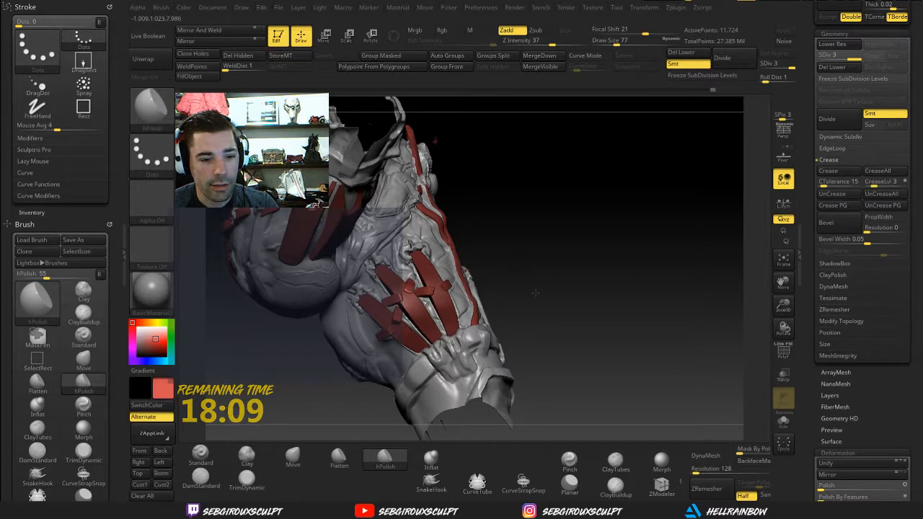
alt+drag(535, 293, 454, 284)
mouse_move(643, 225)
mouse_down()
mouse_move(622, 237)
mouse_move(562, 244)
mouse_up()
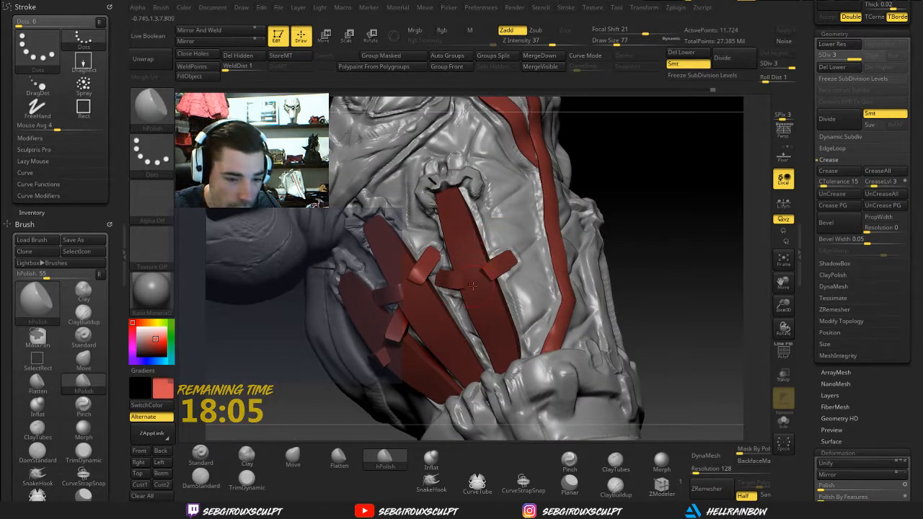
mouse_move(663, 220)
mouse_down()
mouse_move(587, 218)
mouse_move(578, 267)
mouse_up()
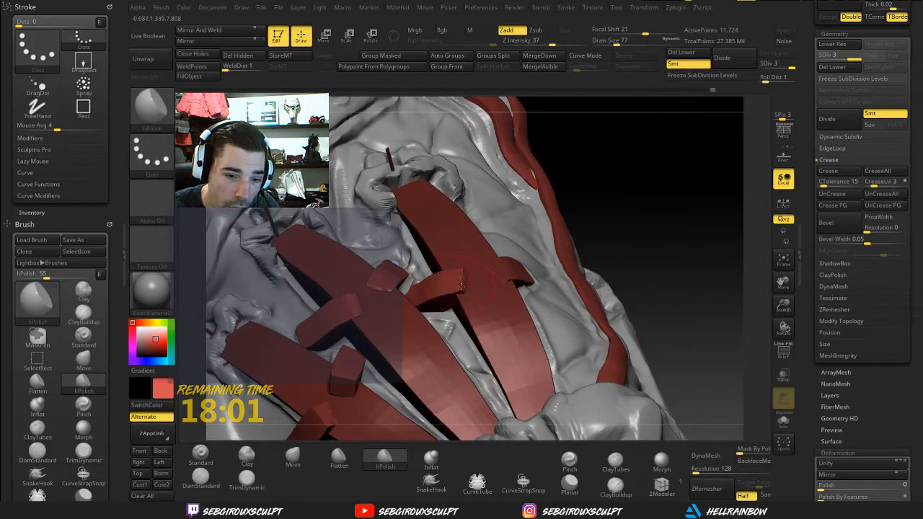
mouse_move(462, 277)
mouse_down()
mouse_move(459, 271)
mouse_move(456, 292)
mouse_move(437, 284)
mouse_up()
drag(629, 249, 647, 262)
mouse_move(582, 259)
mouse_down()
mouse_move(471, 258)
mouse_move(448, 282)
mouse_up()
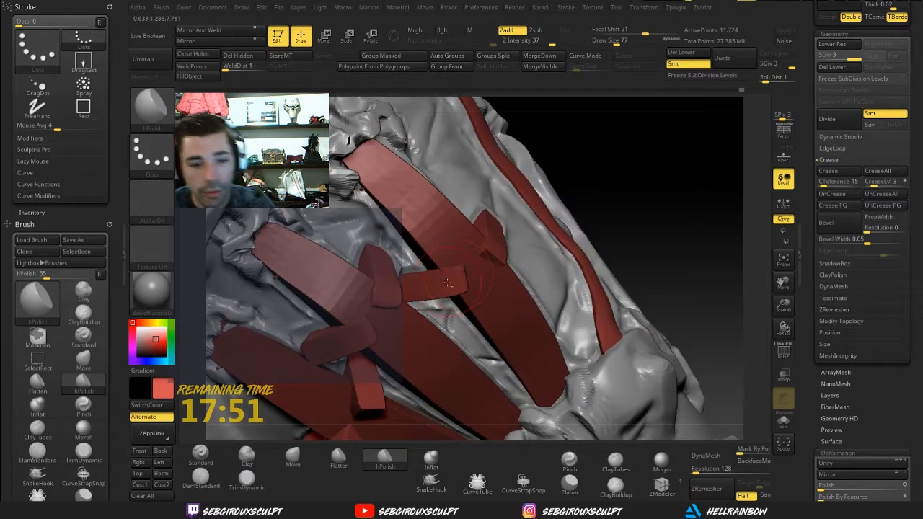
Step: Switch to the Move brush and open its Auto Masking settings
click(84, 360)
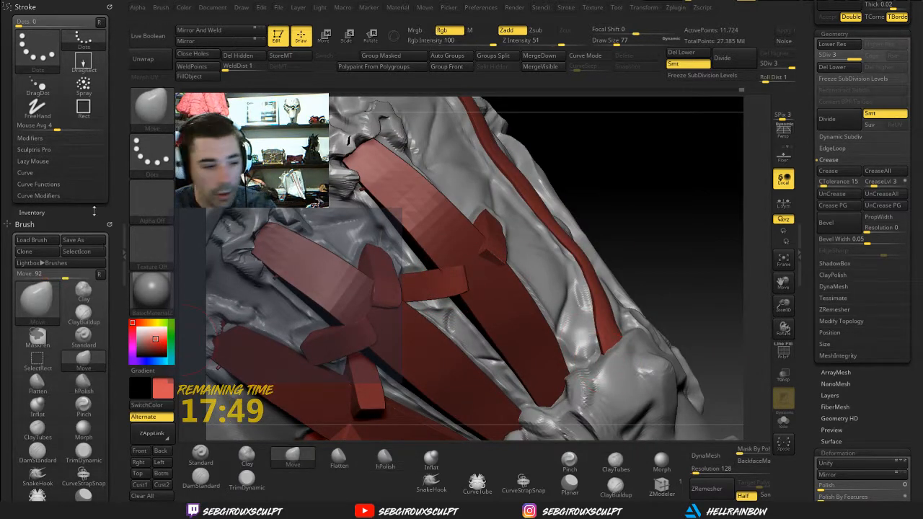
drag(95, 212, 98, 190)
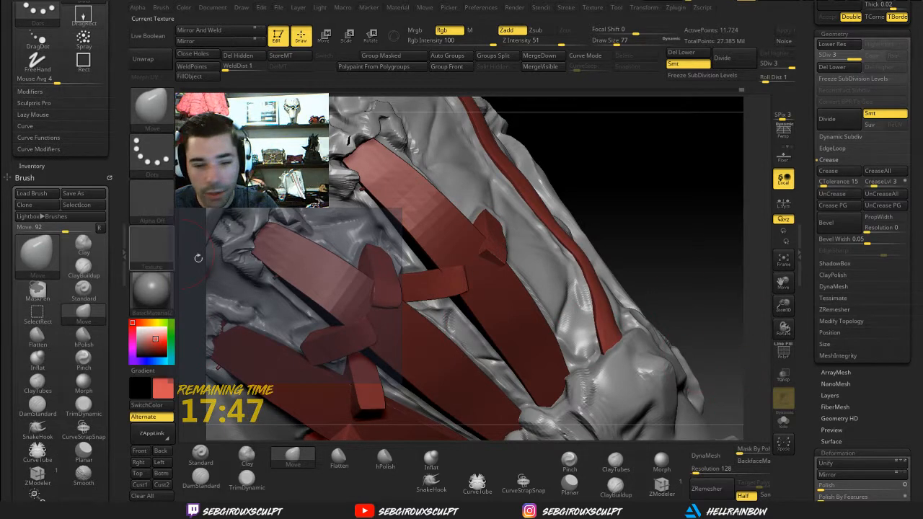
drag(114, 266, 117, 168)
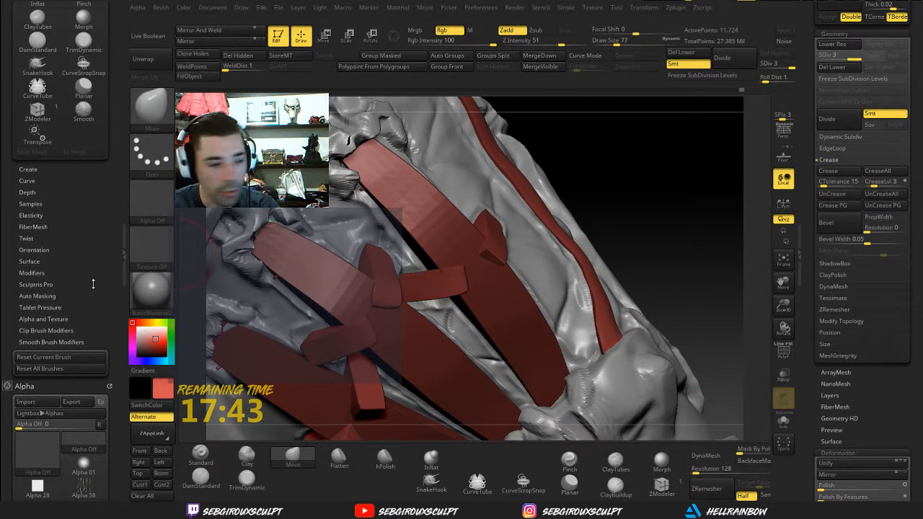
mouse_move(94, 284)
mouse_down()
mouse_move(95, 262)
mouse_move(94, 275)
mouse_up()
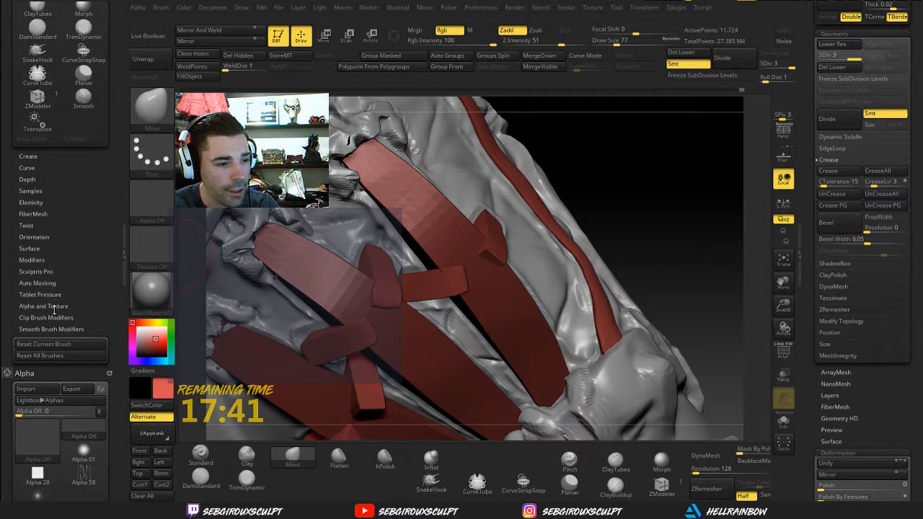
drag(40, 268, 41, 275)
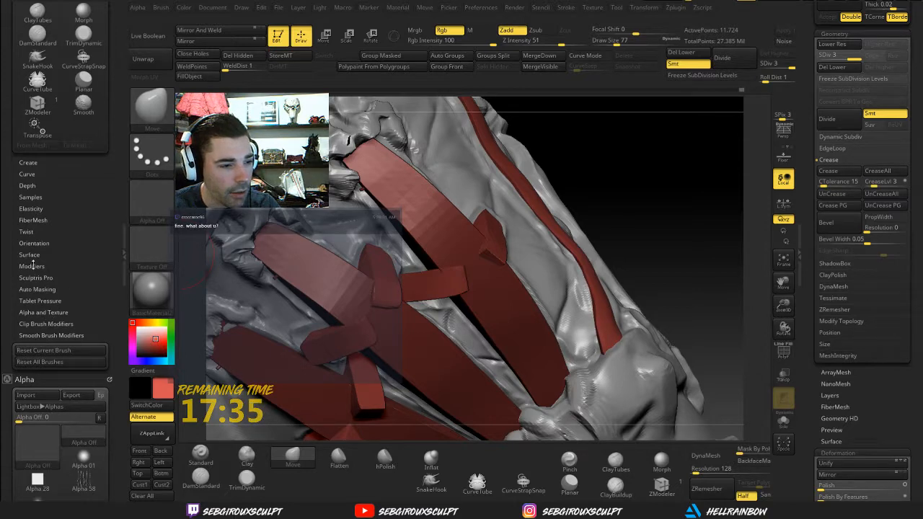
click(55, 287)
mouse_move(55, 287)
mouse_down()
mouse_move(26, 114)
mouse_move(70, 121)
mouse_up()
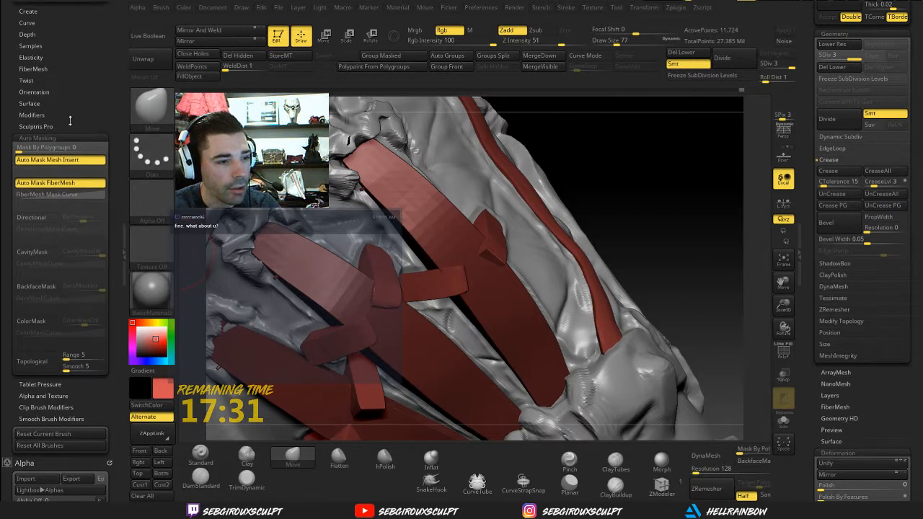
Step: Enable topological auto masking with range 5 and smooth 5 and try it on the cross straps
click(37, 368)
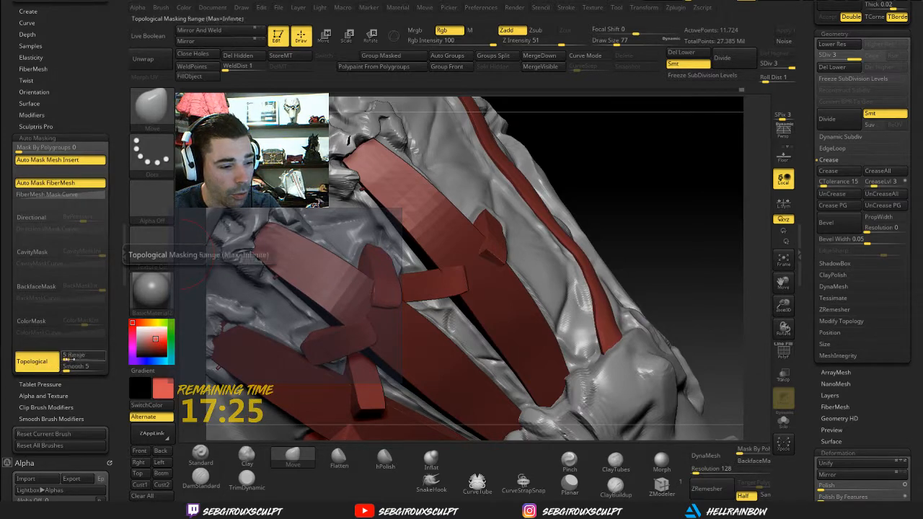
mouse_move(634, 205)
mouse_down()
mouse_move(619, 191)
mouse_move(512, 246)
mouse_up()
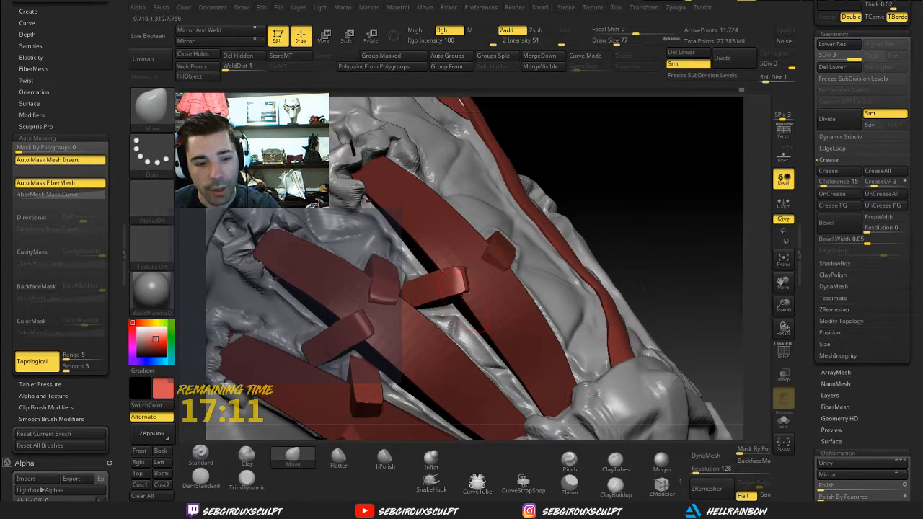
drag(675, 226, 685, 325)
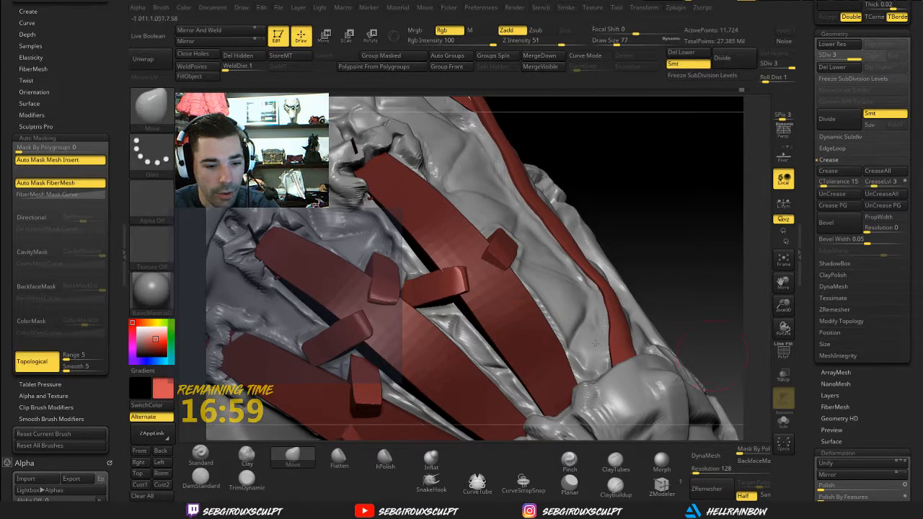
Step: Display the cross straps' polyframe, try a topologically masked Move stroke, and undo it
click(783, 351)
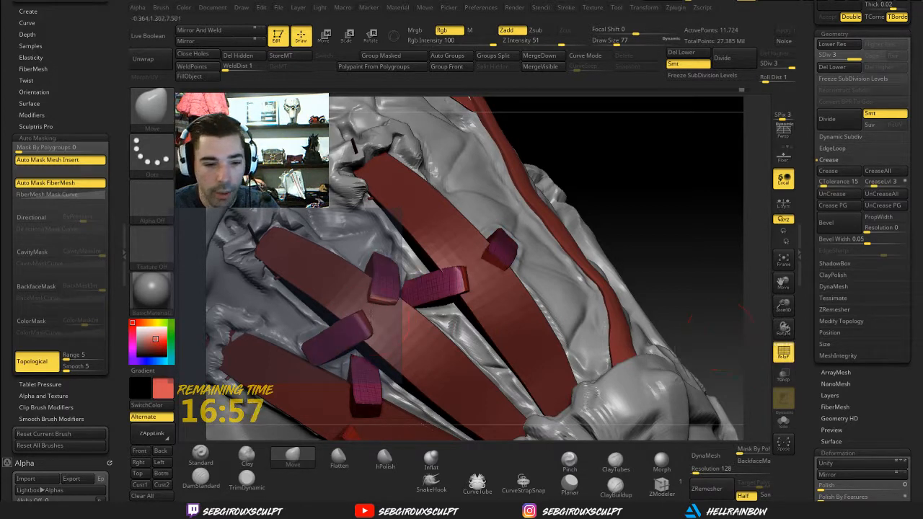
mouse_move(364, 329)
mouse_down()
mouse_move(379, 315)
mouse_move(383, 261)
mouse_move(351, 279)
mouse_up()
key(ctrl+z)
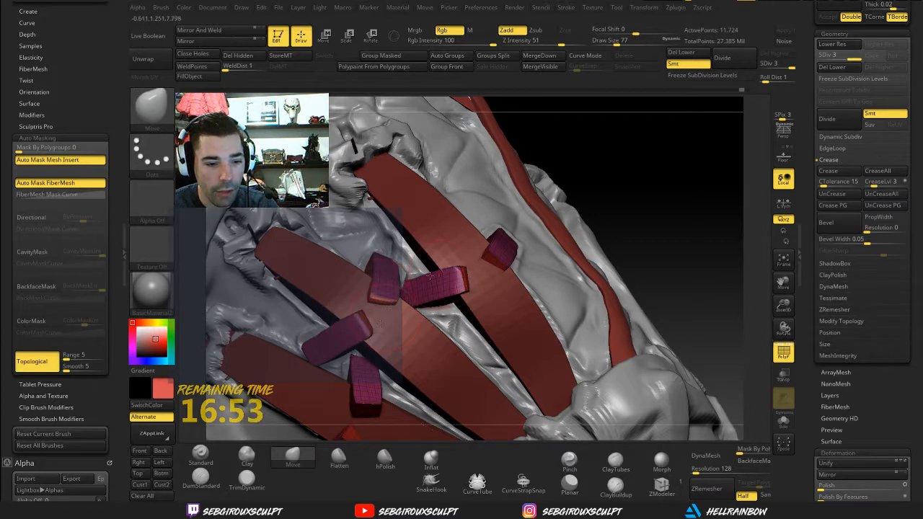
drag(643, 204, 498, 265)
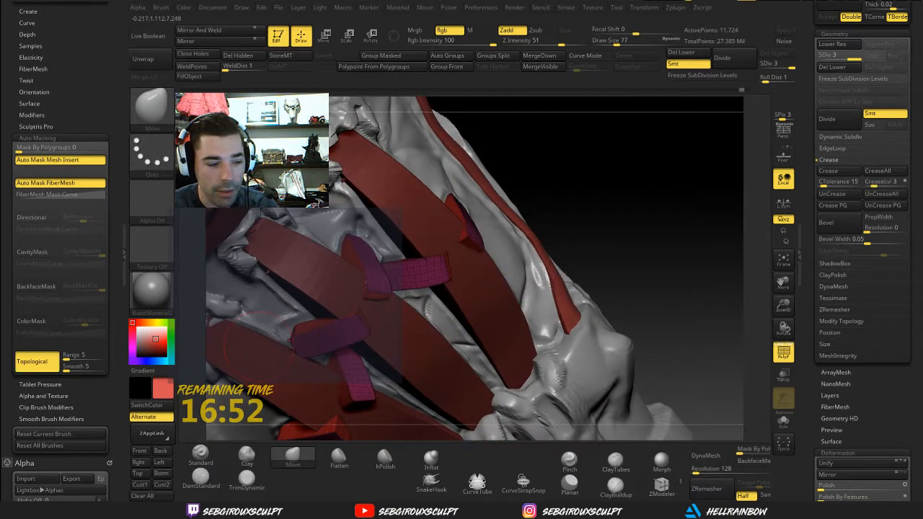
drag(602, 217, 518, 225)
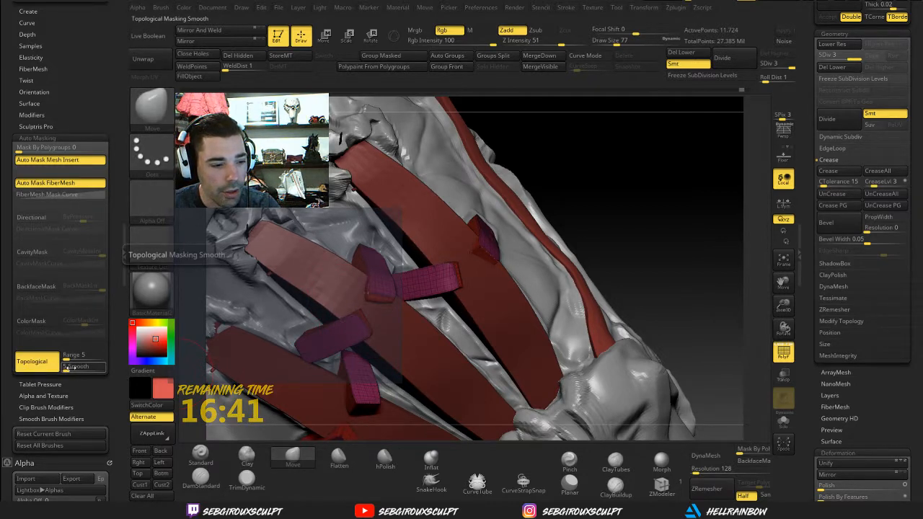
key(ctrl)
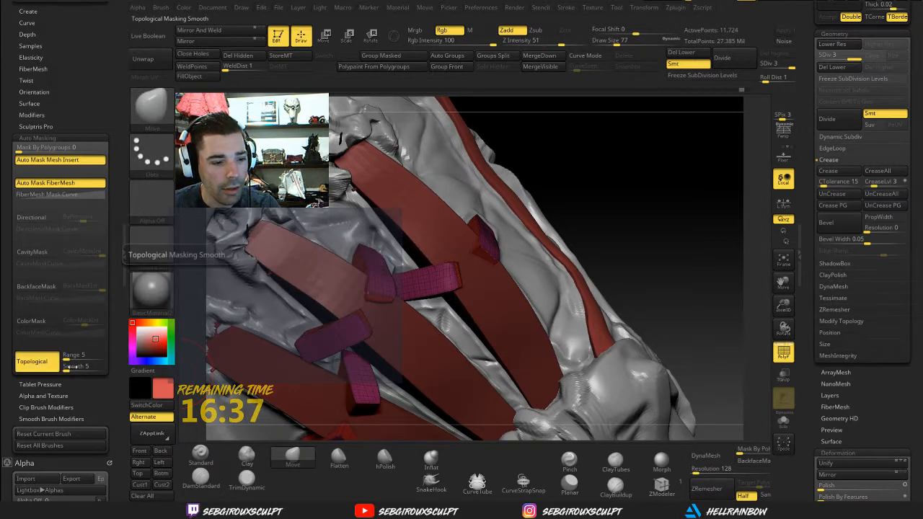
click(74, 366)
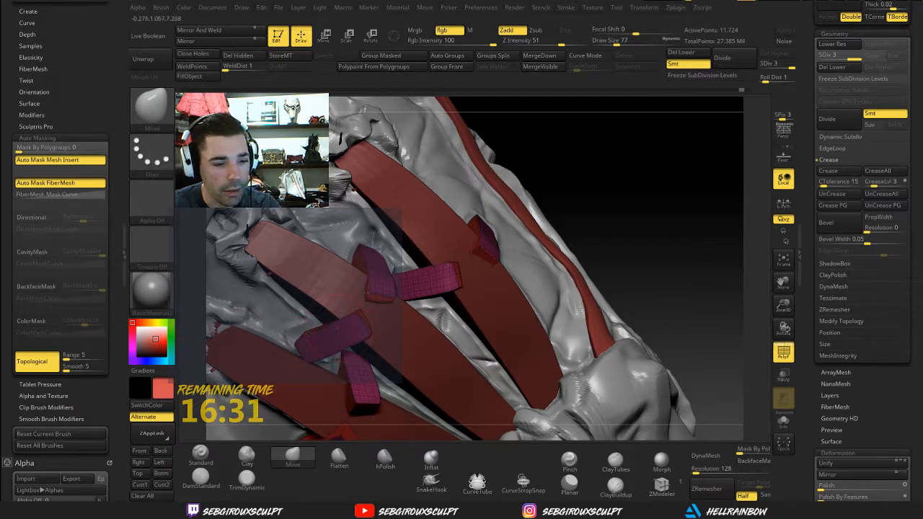
Step: Turn off the Move brush's topological auto masking and set Mask By Polygroups to 100
click(32, 361)
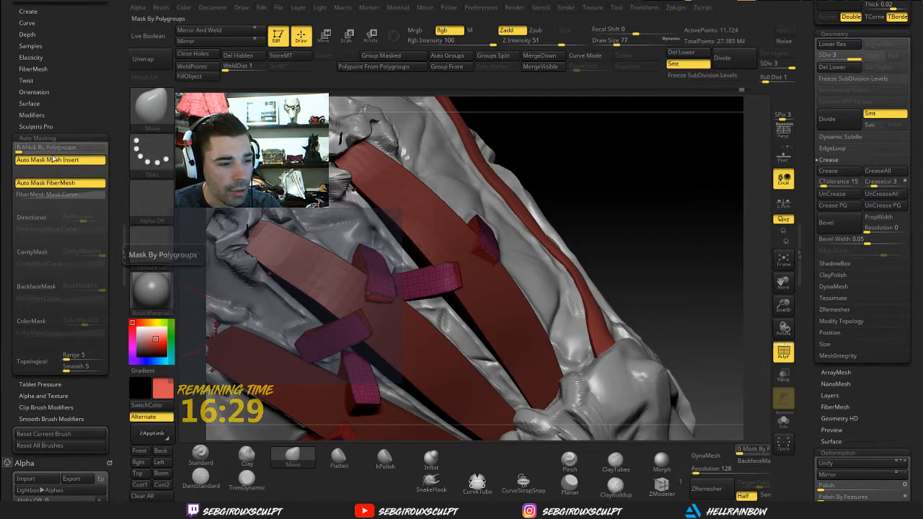
drag(63, 147, 84, 155)
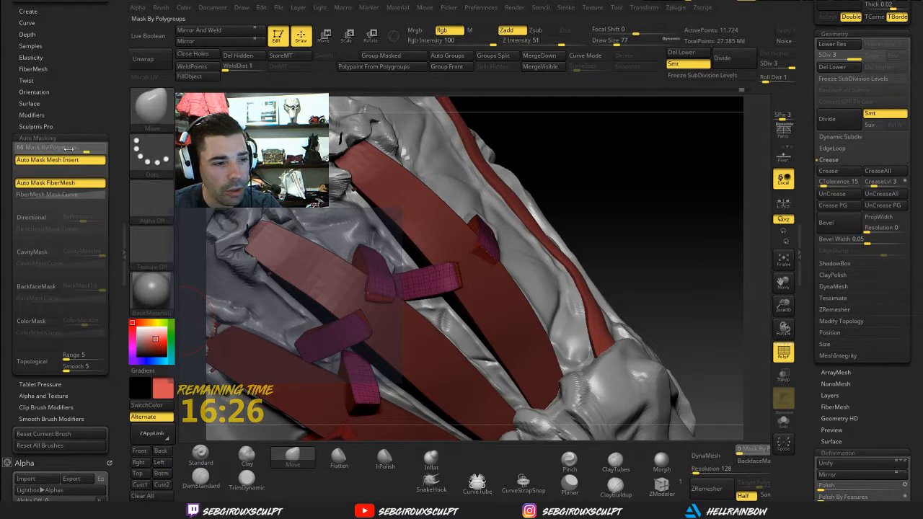
drag(69, 147, 107, 147)
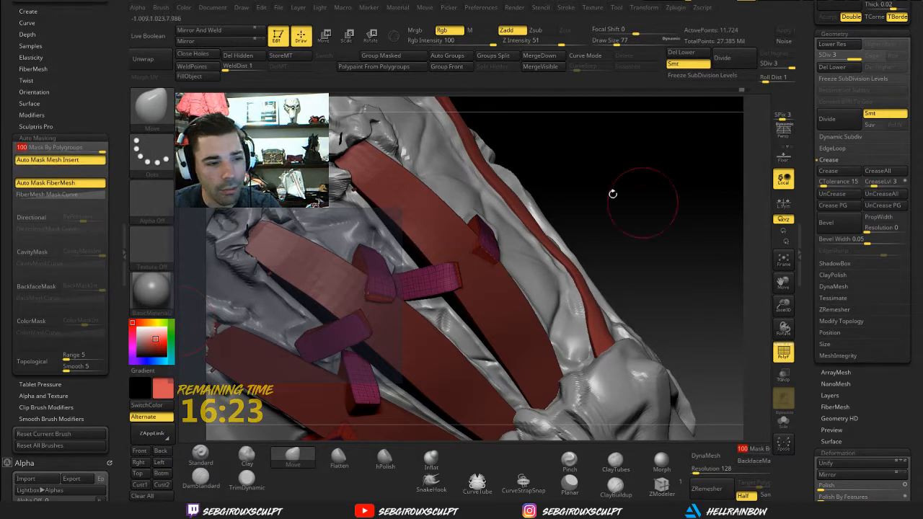
mouse_move(674, 231)
mouse_down()
mouse_move(648, 258)
mouse_move(630, 227)
mouse_move(616, 235)
mouse_move(645, 203)
mouse_move(641, 231)
mouse_move(494, 258)
mouse_up()
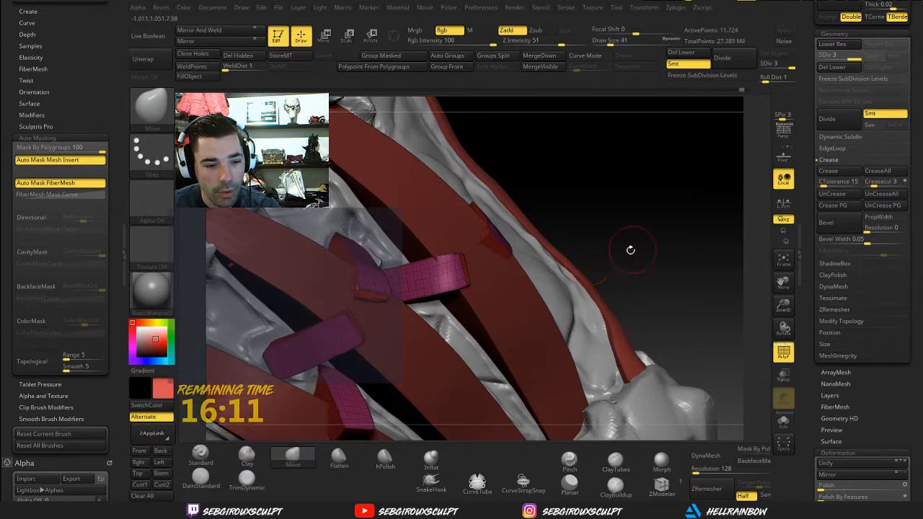
Step: Isolate the cross straps' outer-face polygroup to examine it, restore the full straps and clear their mask
mouse_move(635, 241)
mouse_down()
mouse_move(535, 260)
mouse_move(349, 323)
mouse_up()
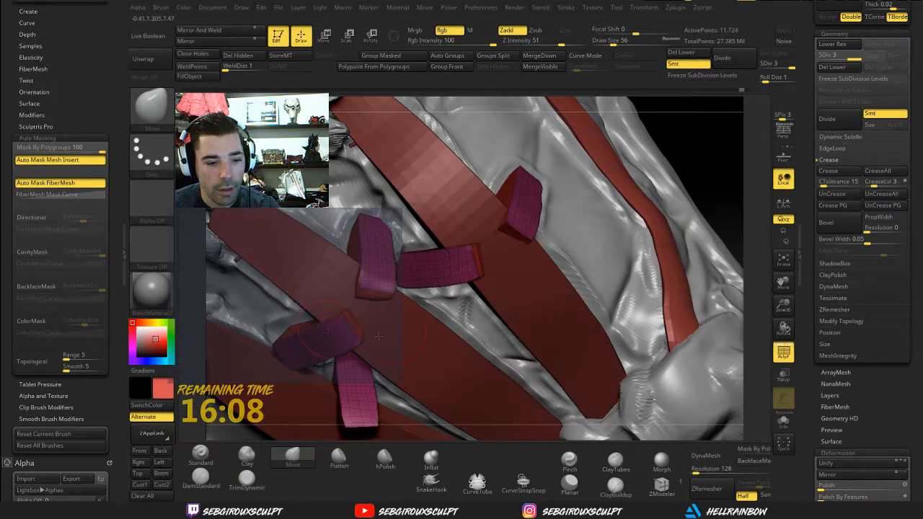
drag(729, 186, 371, 340)
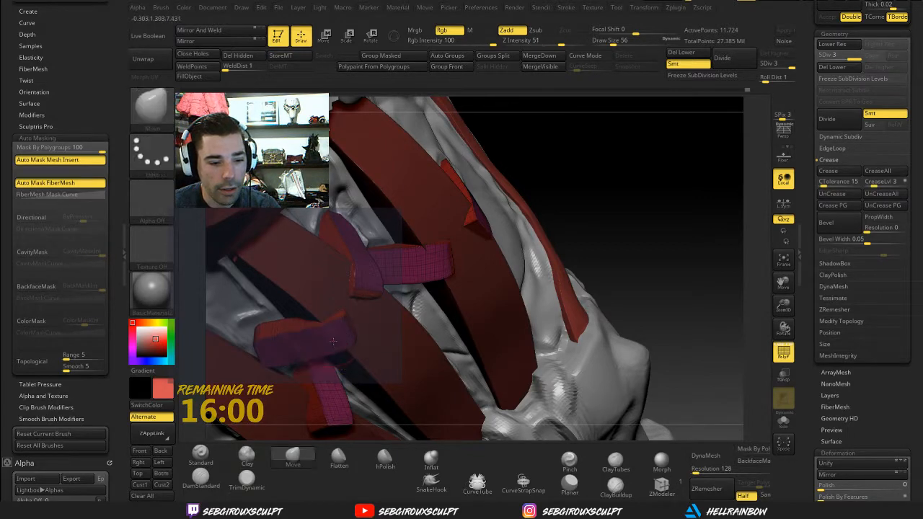
key(ctrl)
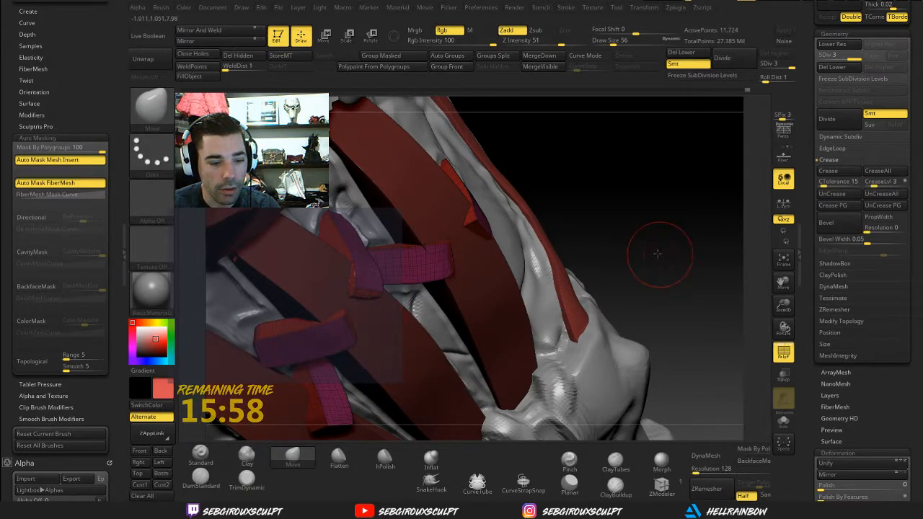
drag(658, 254, 351, 339)
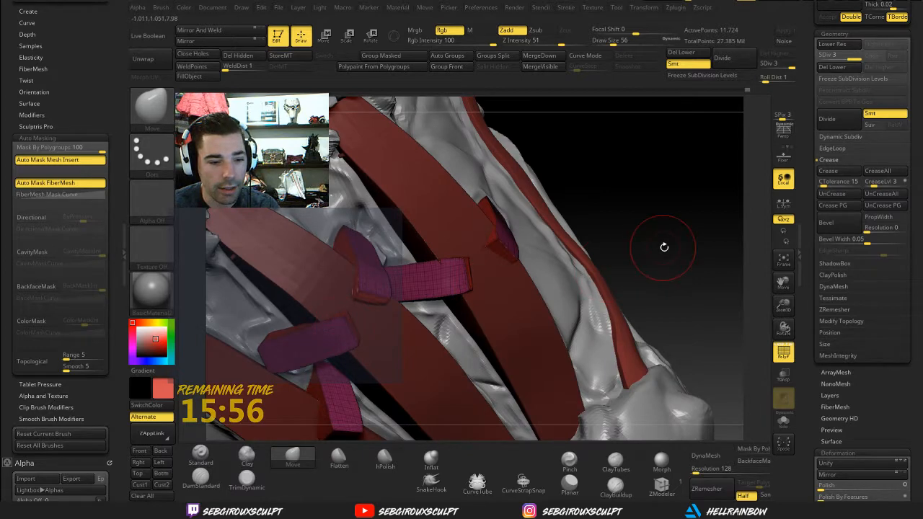
drag(529, 257, 330, 336)
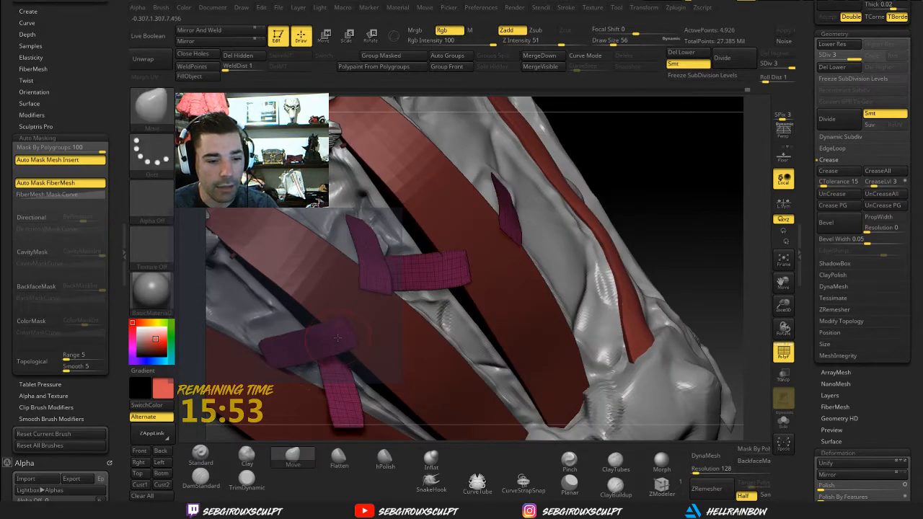
ctrl+click(689, 243)
ctrl+shift+click(690, 242)
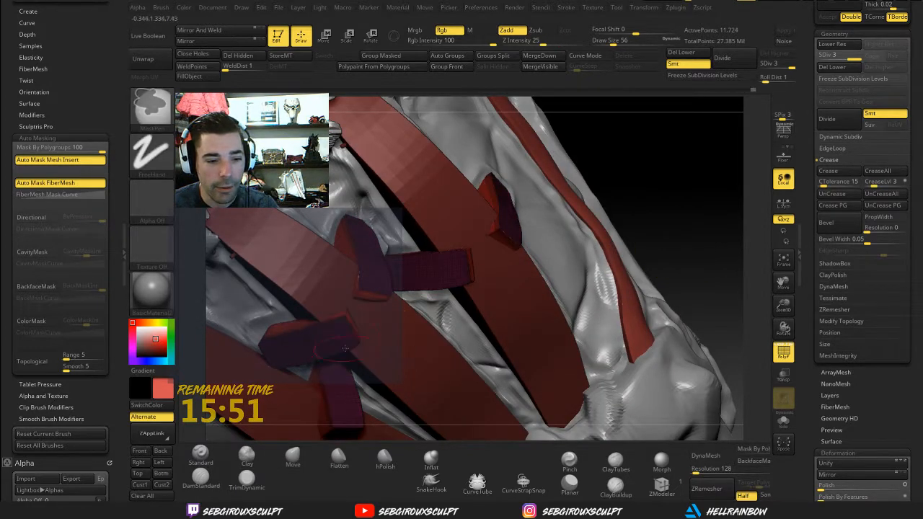
ctrl+click(657, 233)
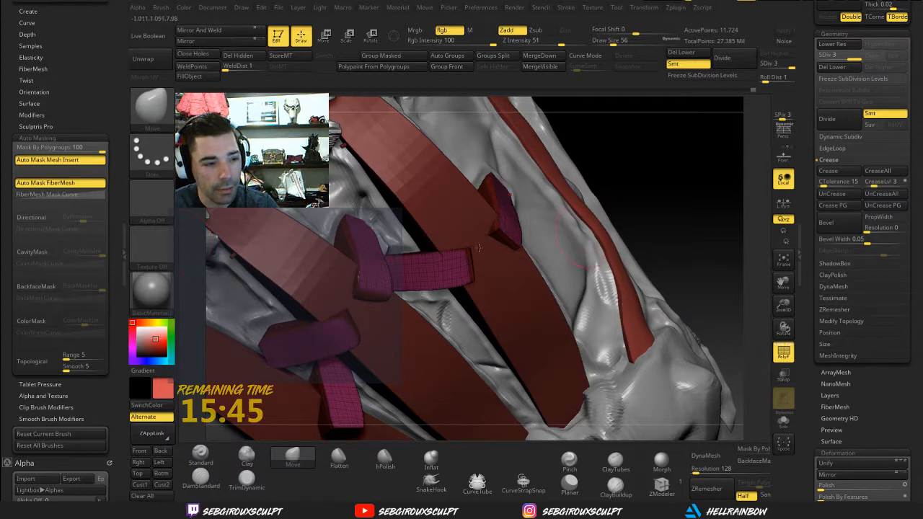
Step: Adjust the cross straps' faces over the long straps with the polygroup-masked Move brush at draw sizes 62 and 90
drag(671, 229, 628, 272)
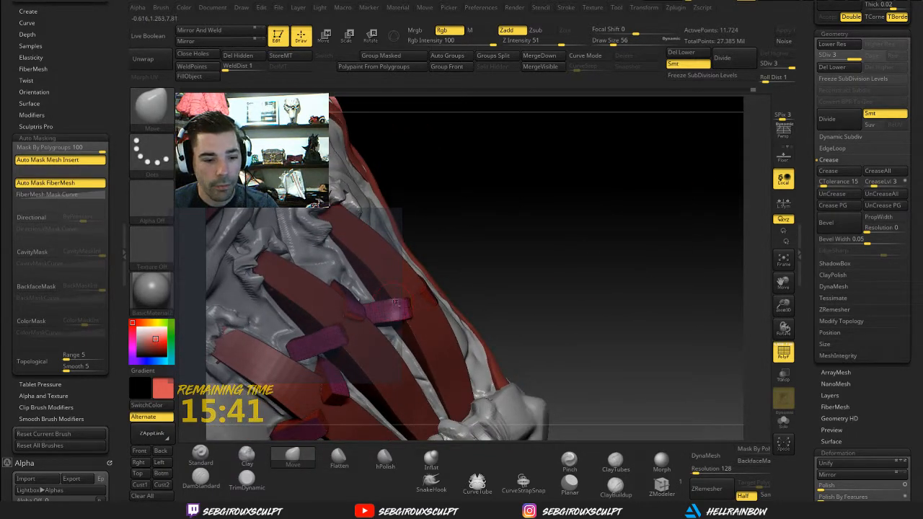
drag(541, 257, 550, 270)
right_drag(396, 311, 393, 311)
key(bracketright)
drag(513, 277, 375, 304)
key(bracketleft)
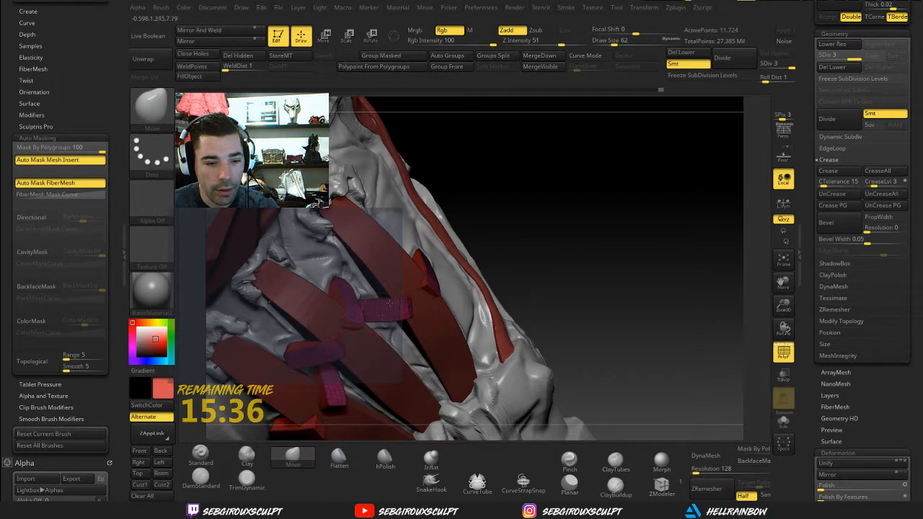
drag(559, 247, 435, 278)
key(space)
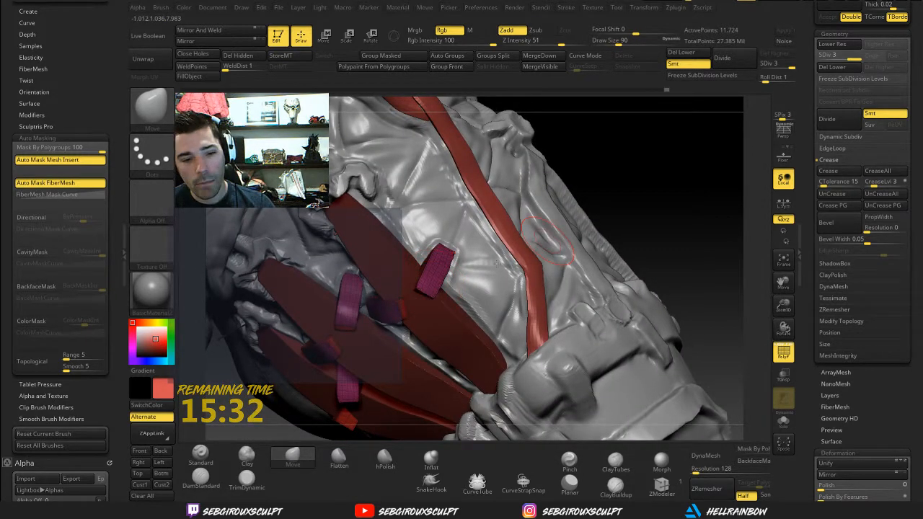
right_drag(498, 264, 440, 249)
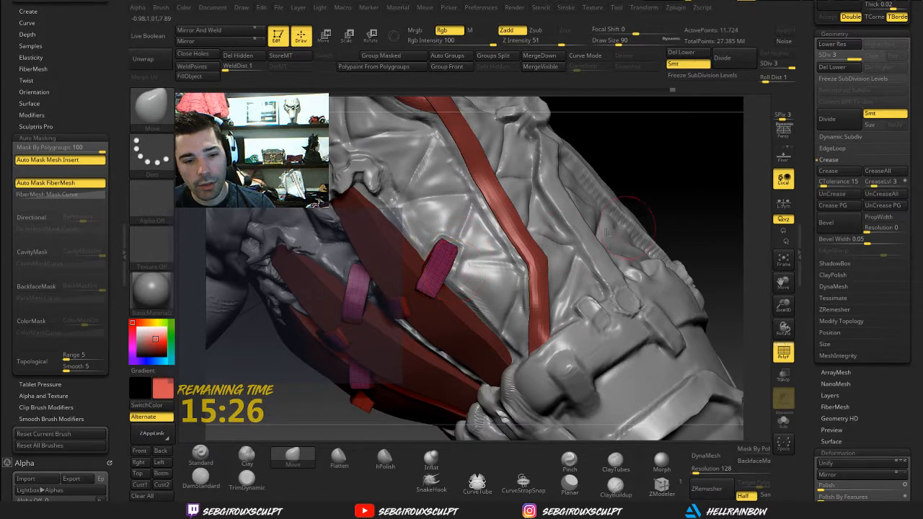
drag(683, 210, 632, 157)
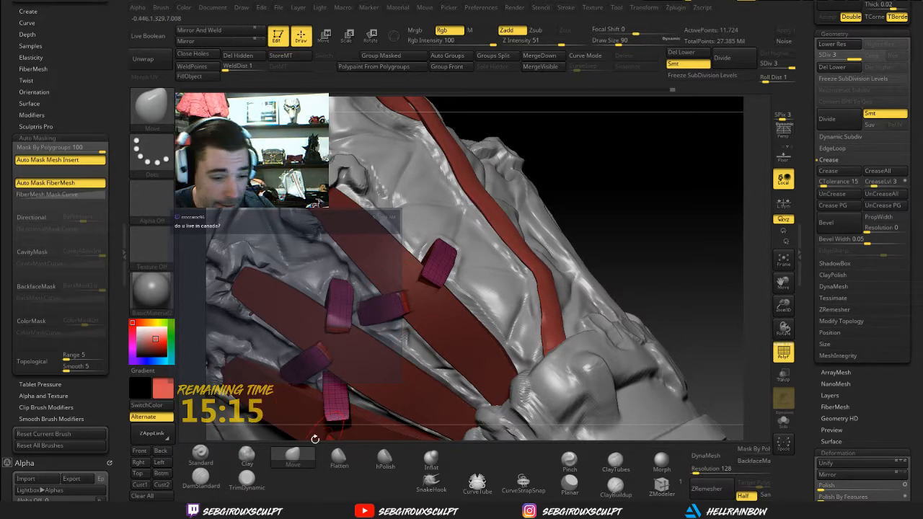
Step: Hide the polyframe and polish the overlapping end of the inner cross strap with hPolish at draw sizes 62 and 31
click(384, 455)
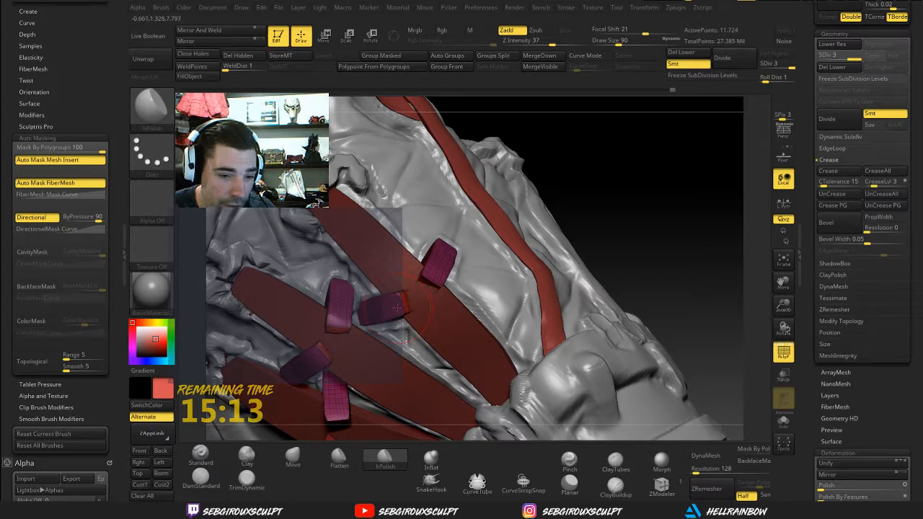
key(space)
drag(400, 307, 394, 307)
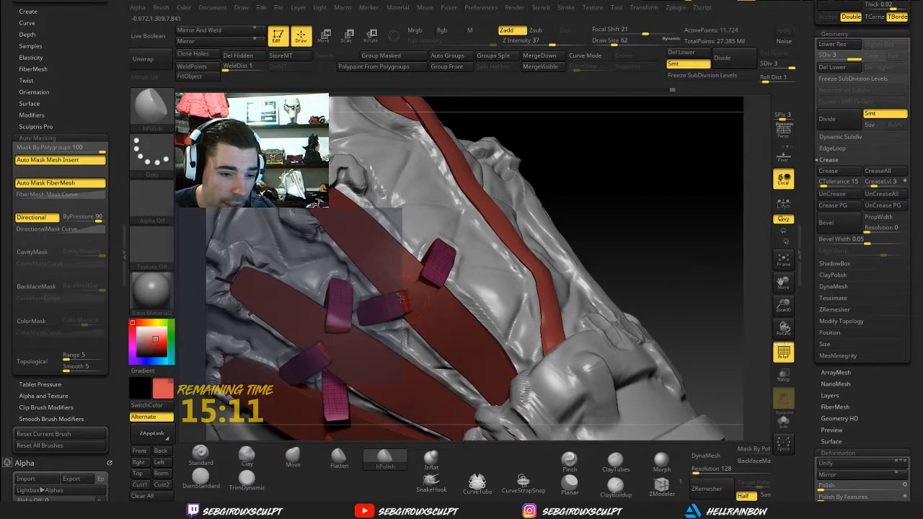
click(783, 354)
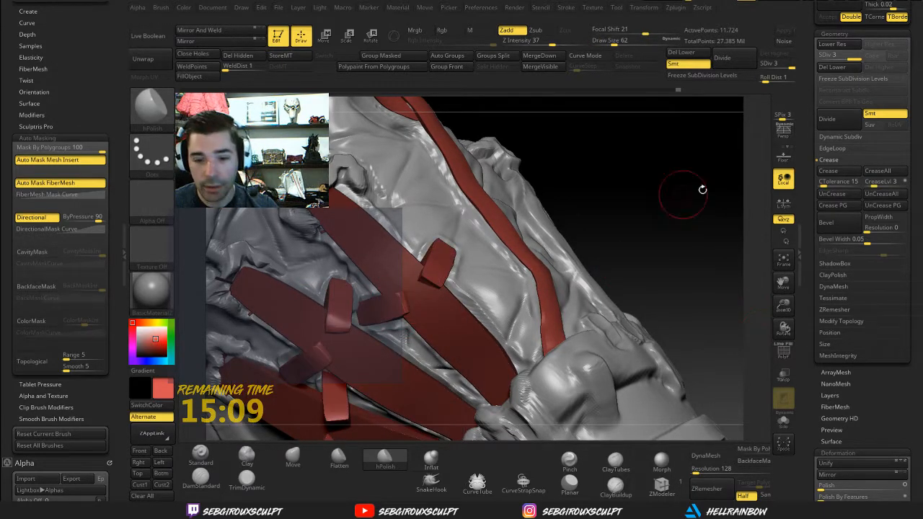
ctrl+right_drag(403, 301, 403, 321)
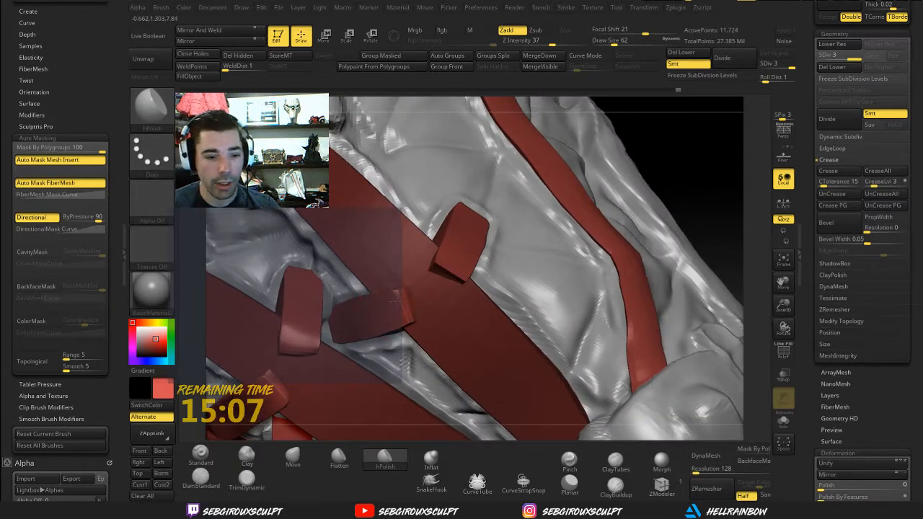
key(space)
drag(406, 301, 408, 315)
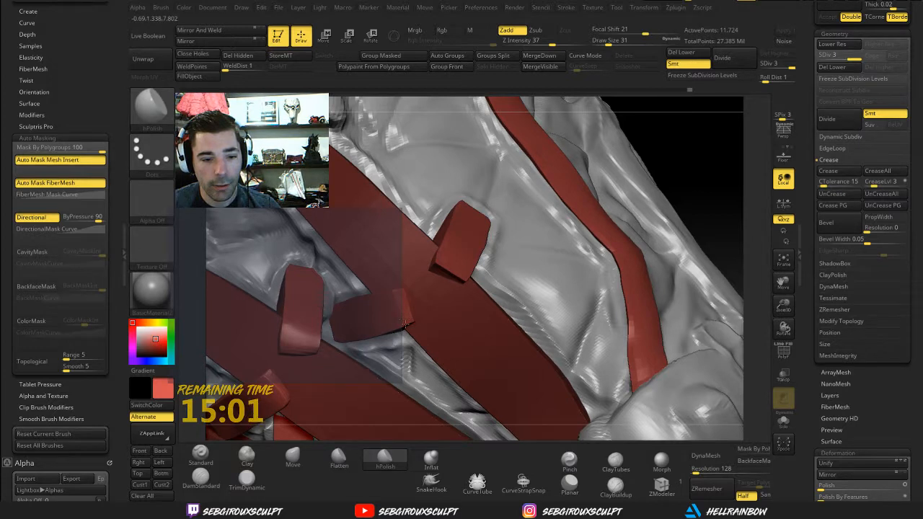
Step: Refine the inner cross strap's end with the Move brush and hPolish at draw size 31
key(b)
key(m)
key(v)
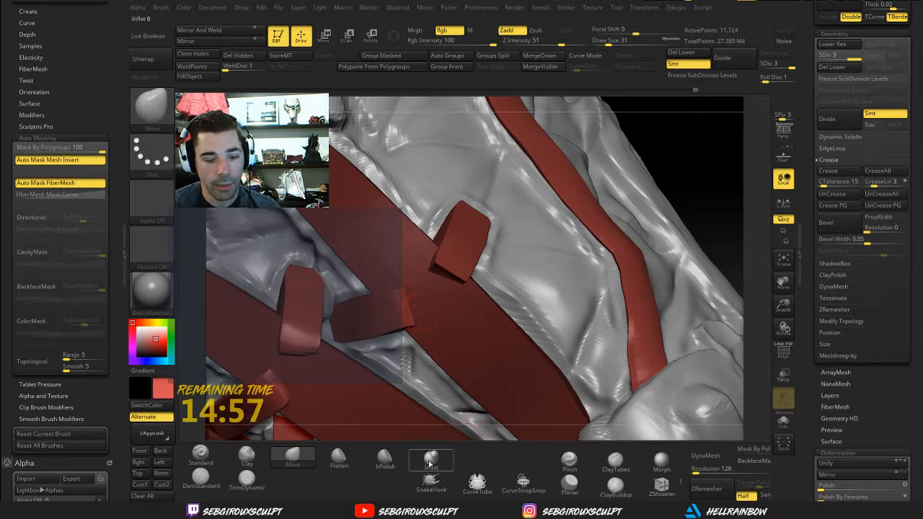
click(386, 460)
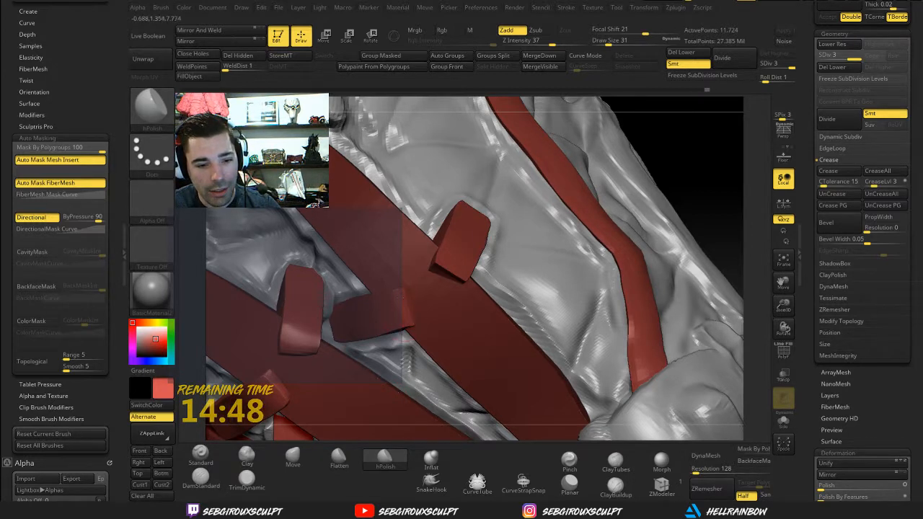
Step: Nudge the lower corner of the inner cross strap's end with the Move brush, try smoothing the end, and undo the last stroke
key(b)
key(m)
key(v)
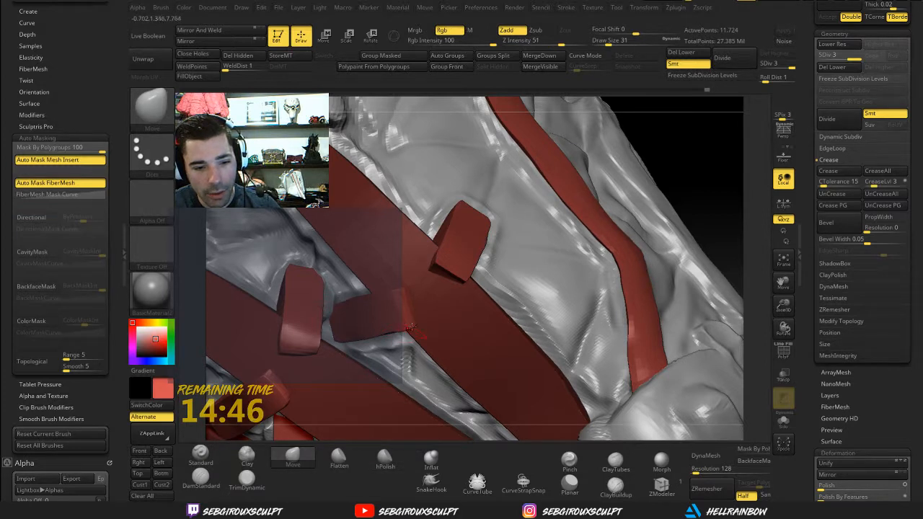
drag(408, 328, 410, 330)
key(shift)
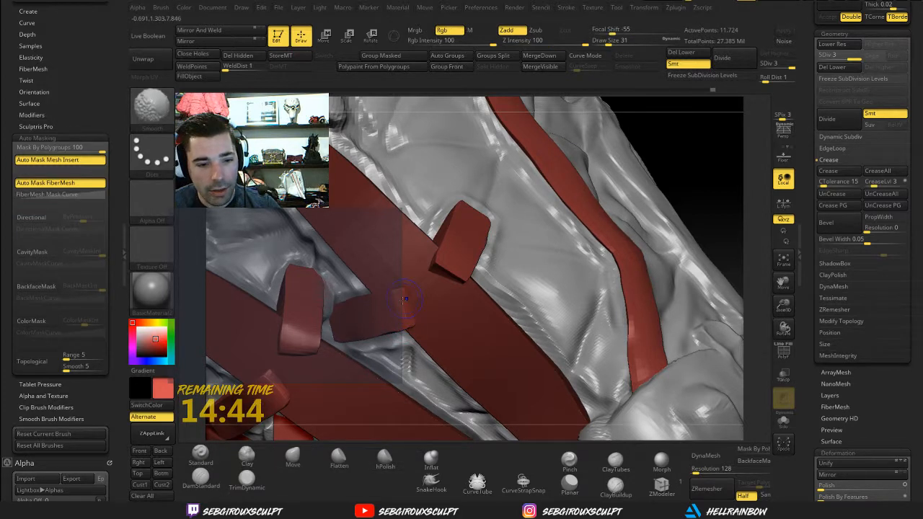
key(ctrl+z)
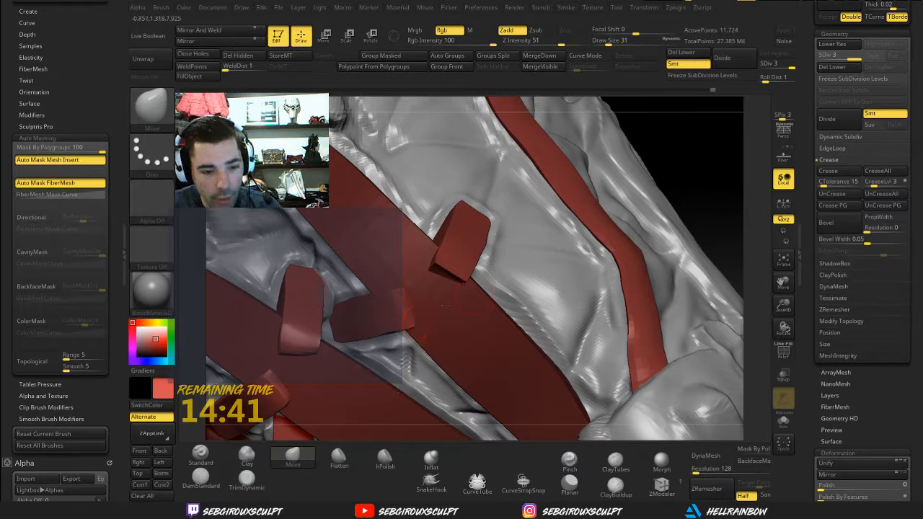
Step: Examine the Sculptris Pro settings of the Move brush and its stroke, and check the straps from several angles
mouse_move(679, 197)
mouse_down()
mouse_move(682, 183)
mouse_move(628, 157)
mouse_move(520, 169)
mouse_up()
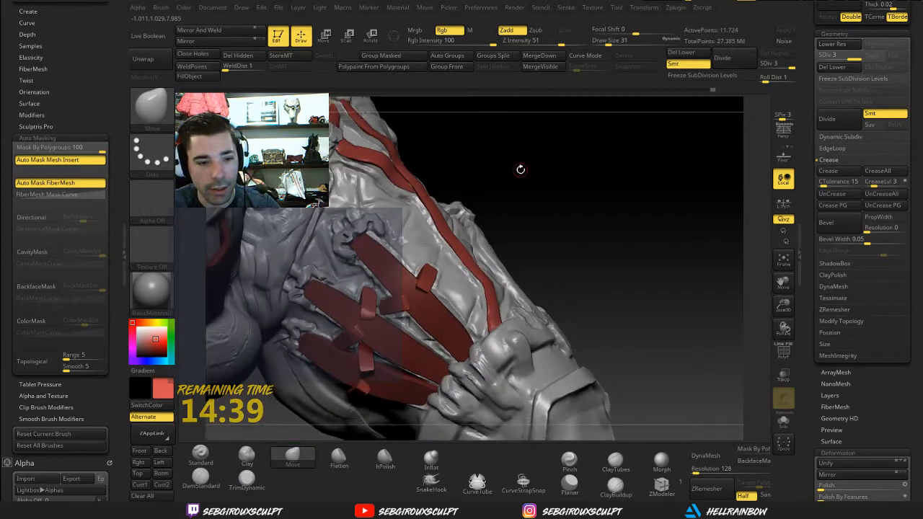
scroll(45, 138, up, 1)
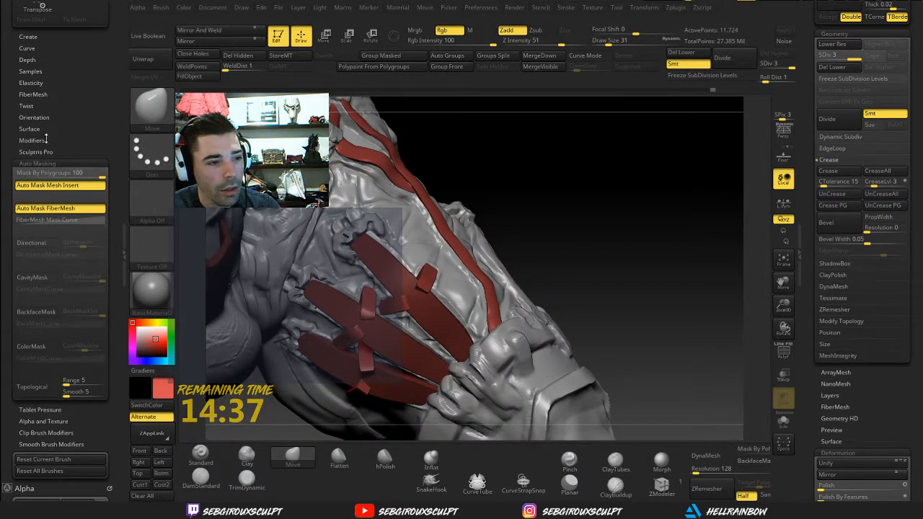
click(40, 152)
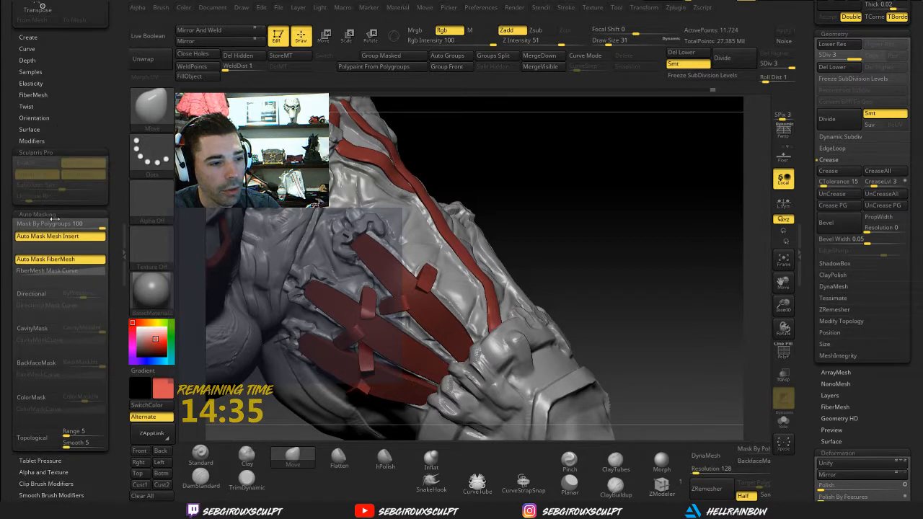
drag(75, 116, 73, 188)
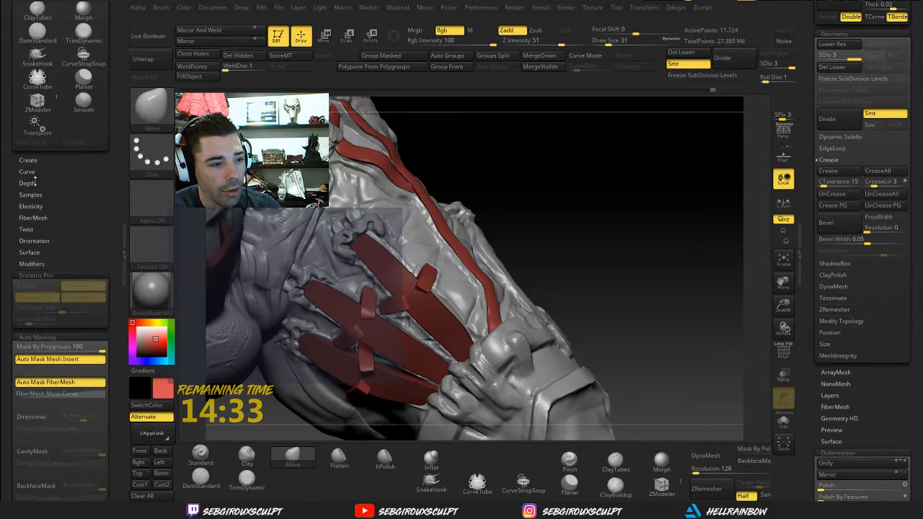
scroll(31, 182, up, 15)
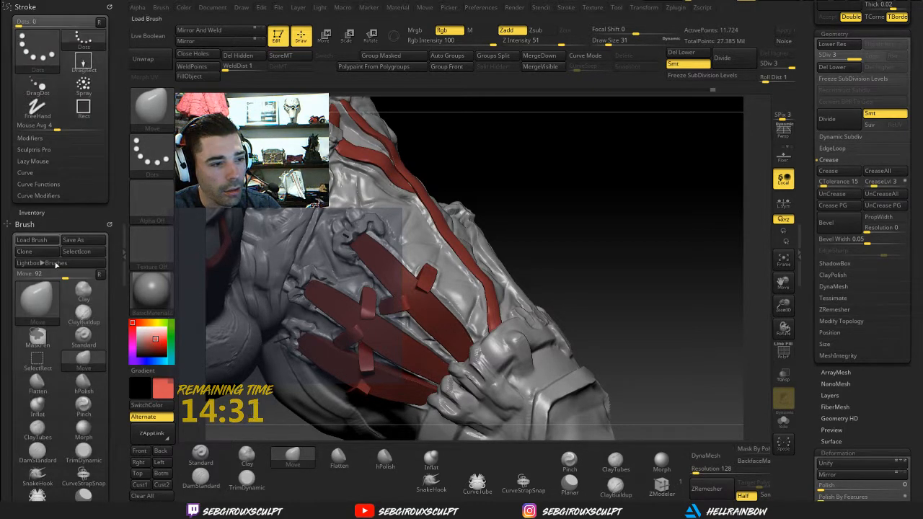
click(34, 149)
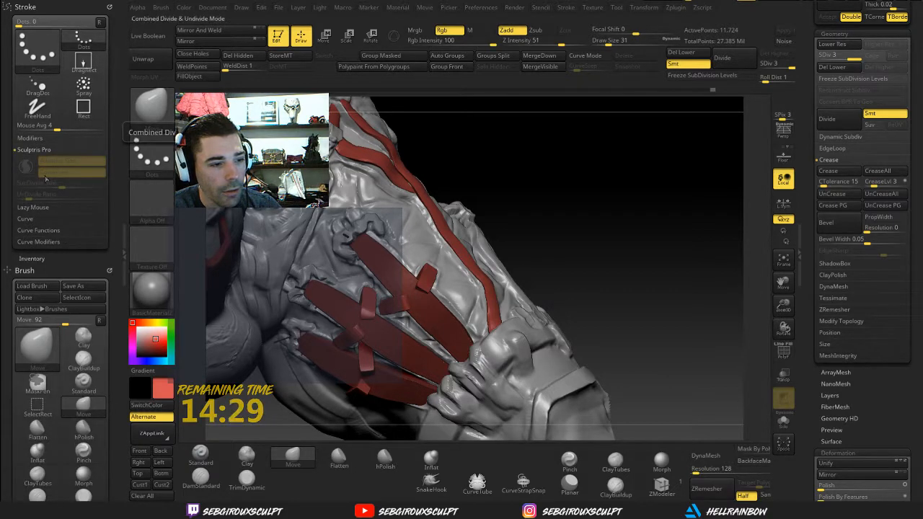
drag(601, 247, 421, 254)
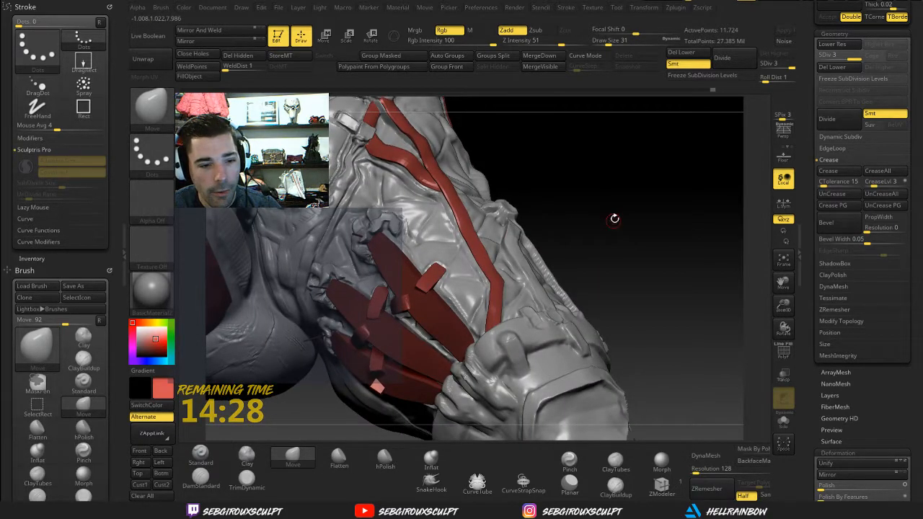
mouse_move(614, 218)
mouse_down()
mouse_move(642, 224)
mouse_move(674, 276)
mouse_move(631, 325)
mouse_move(592, 252)
mouse_move(604, 248)
mouse_move(612, 259)
mouse_up()
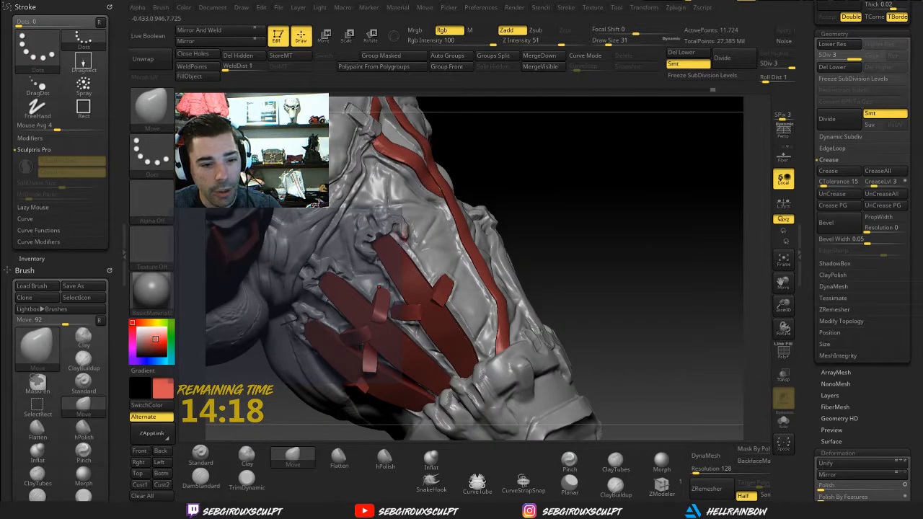
Step: Make the grey garment mesh the active subtool and review the whole garment with its straps
drag(563, 228, 638, 333)
alt+click(511, 295)
drag(641, 234, 613, 241)
drag(696, 235, 427, 385)
drag(336, 316, 353, 330)
drag(526, 363, 653, 234)
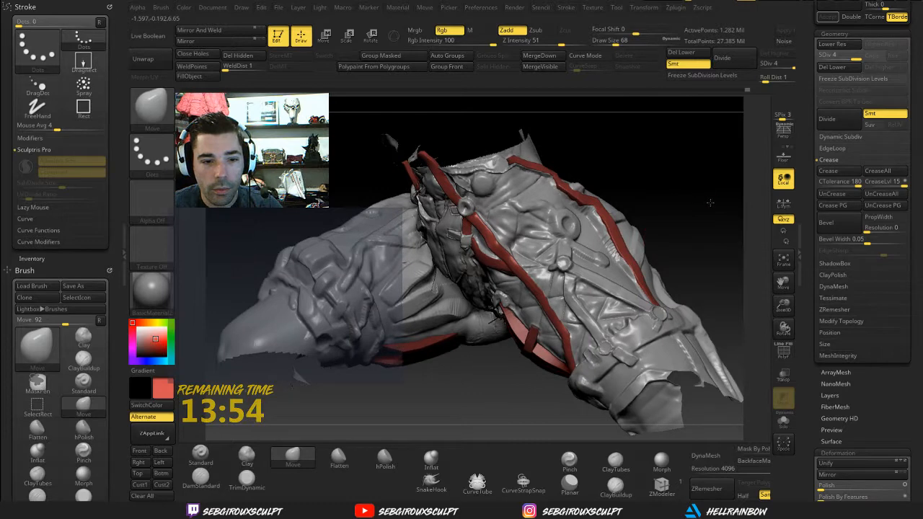
Step: Mask the small round knob and its tab on the front of the garment
drag(710, 202, 659, 251)
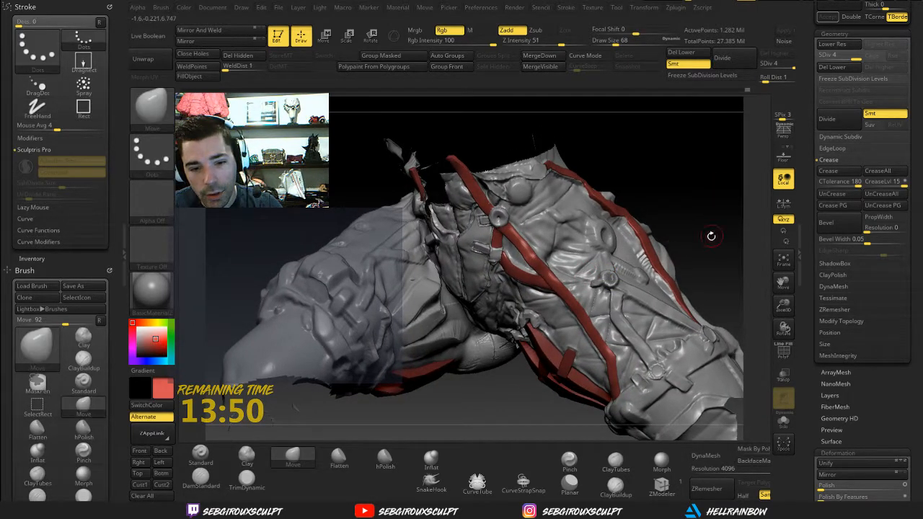
mouse_move(715, 227)
mouse_down()
mouse_move(691, 253)
mouse_move(608, 278)
mouse_up()
key(ctrl)
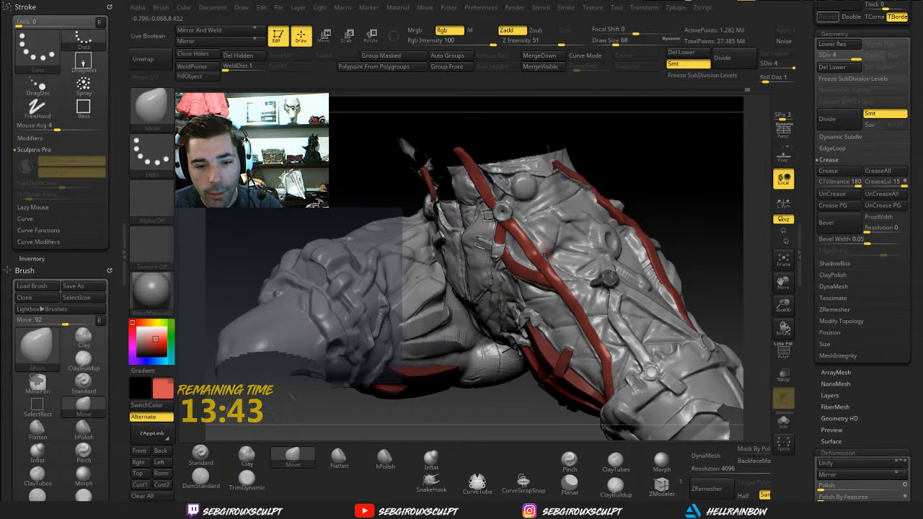
Step: Examine the masked knob, the extraction settings and the garment's polyframe, and check the area from several angles
scroll(918, 263, up, 2)
drag(918, 263, 921, 235)
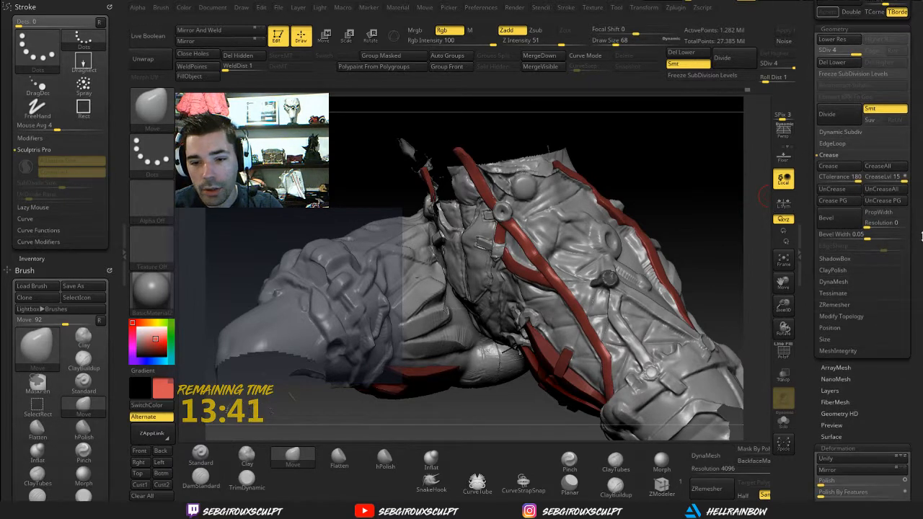
drag(862, 390, 848, 312)
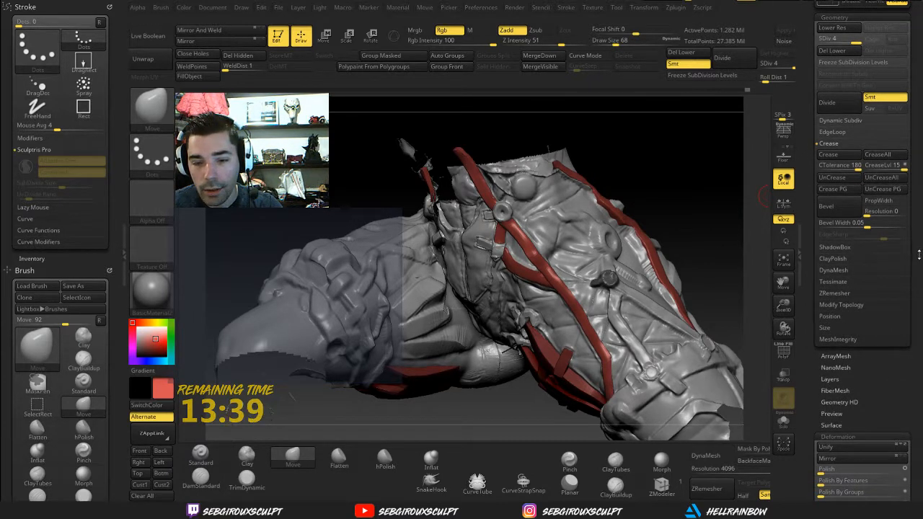
drag(897, 396, 884, 438)
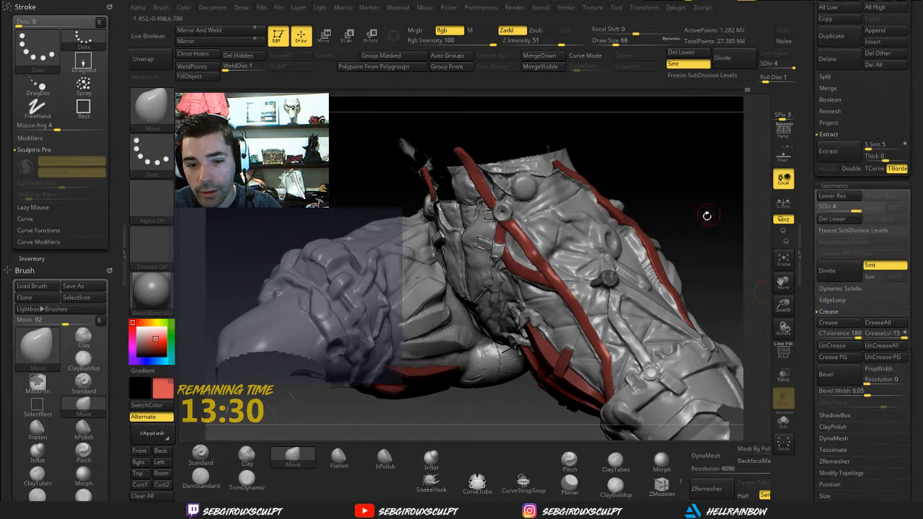
mouse_move(716, 246)
alt+mouse_down()
mouse_move(732, 218)
mouse_move(733, 248)
alt+mouse_up()
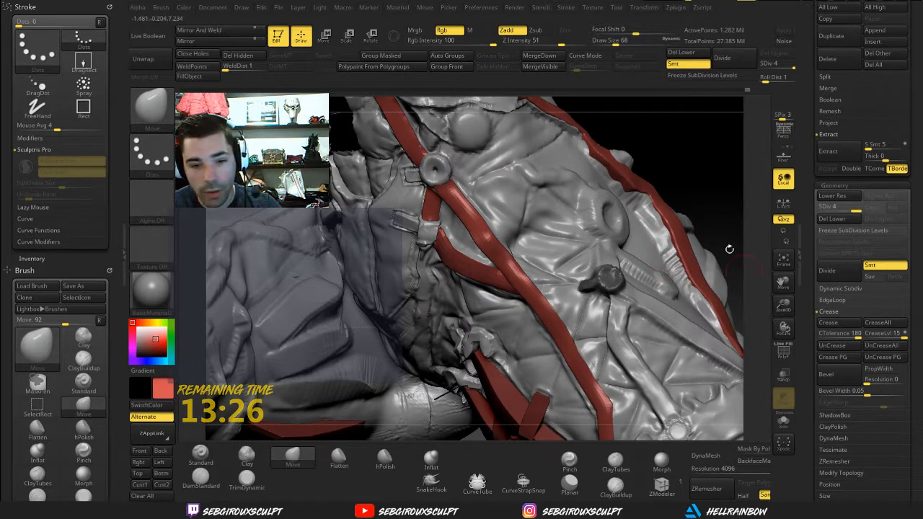
click(783, 352)
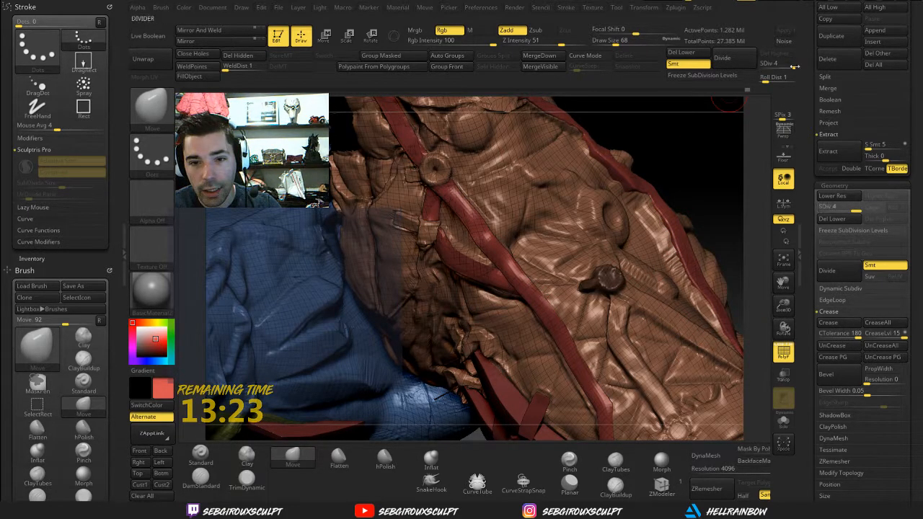
click(792, 355)
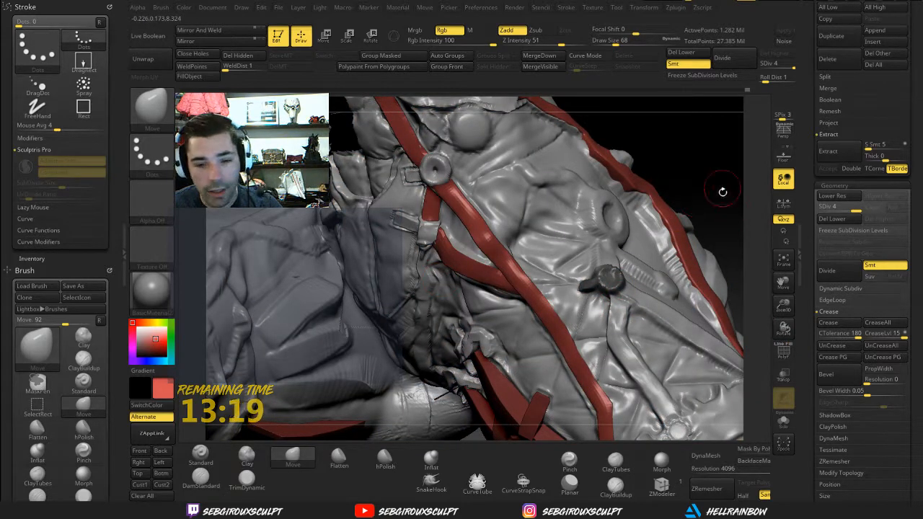
alt+drag(742, 171, 709, 196)
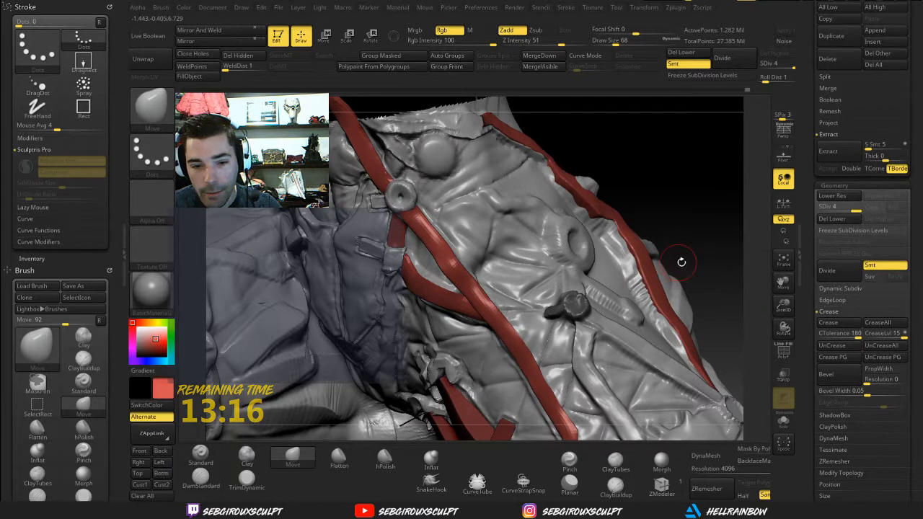
mouse_move(689, 232)
mouse_down()
mouse_move(710, 226)
mouse_move(667, 235)
mouse_up()
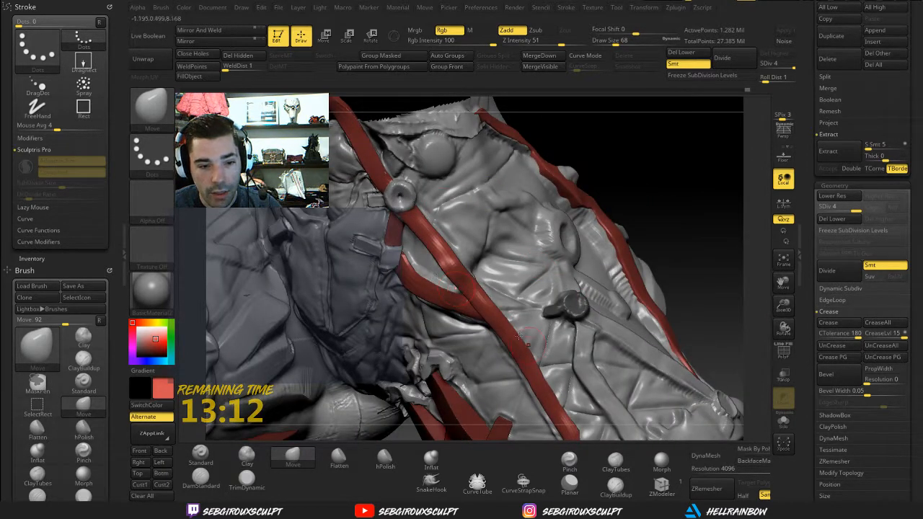
drag(716, 287, 558, 274)
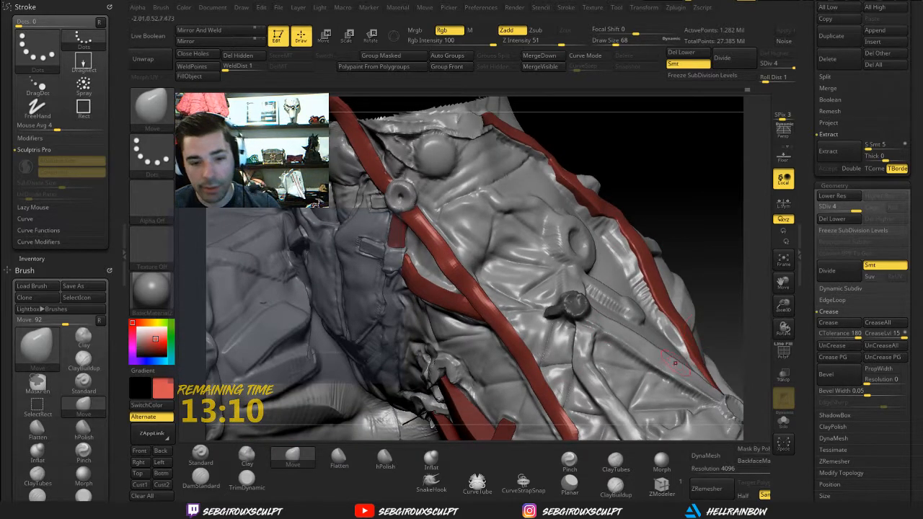
mouse_move(717, 267)
mouse_down()
mouse_move(727, 242)
mouse_move(621, 363)
mouse_up()
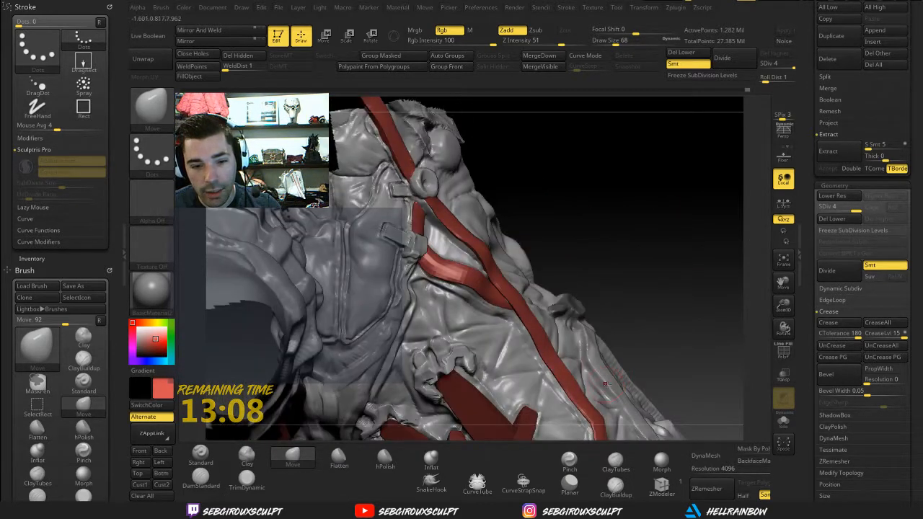
drag(627, 274, 688, 304)
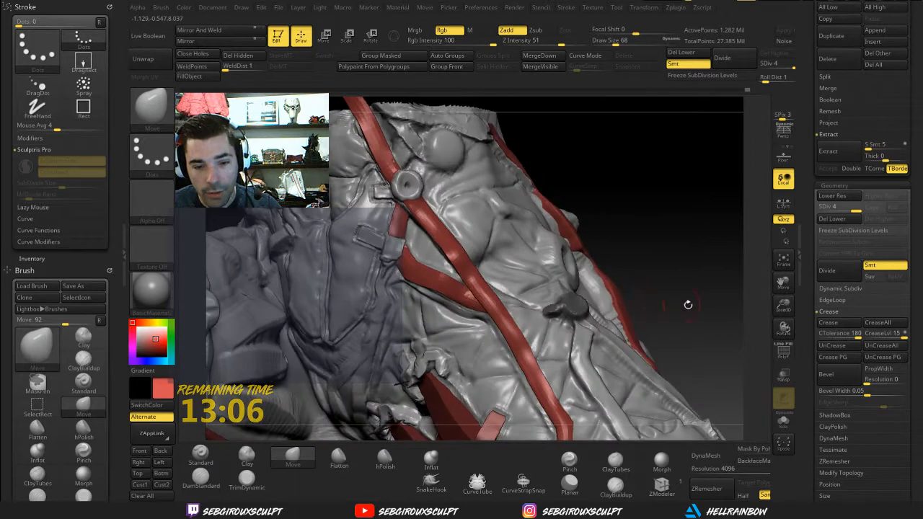
Step: Extract the masked knob as a new subtool and isolate it in Solo mode
click(827, 151)
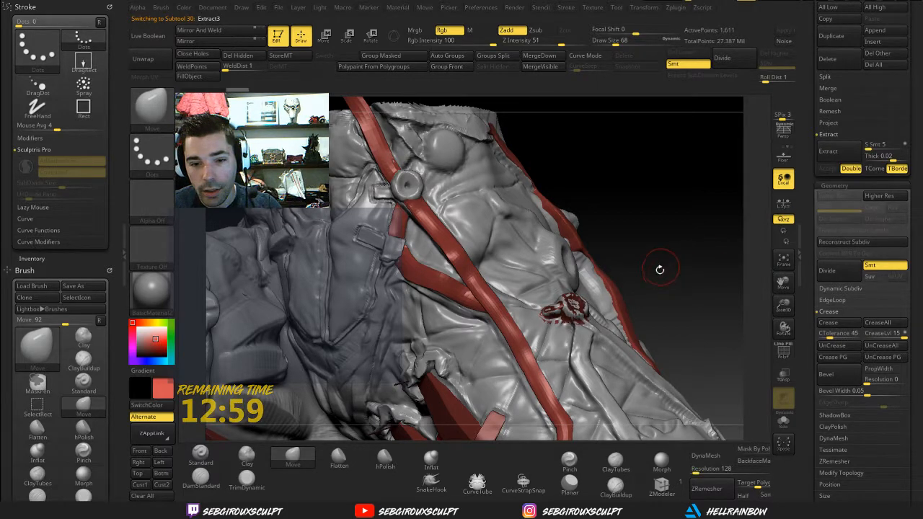
drag(667, 261, 656, 287)
drag(901, 137, 899, 261)
drag(820, 205, 818, 218)
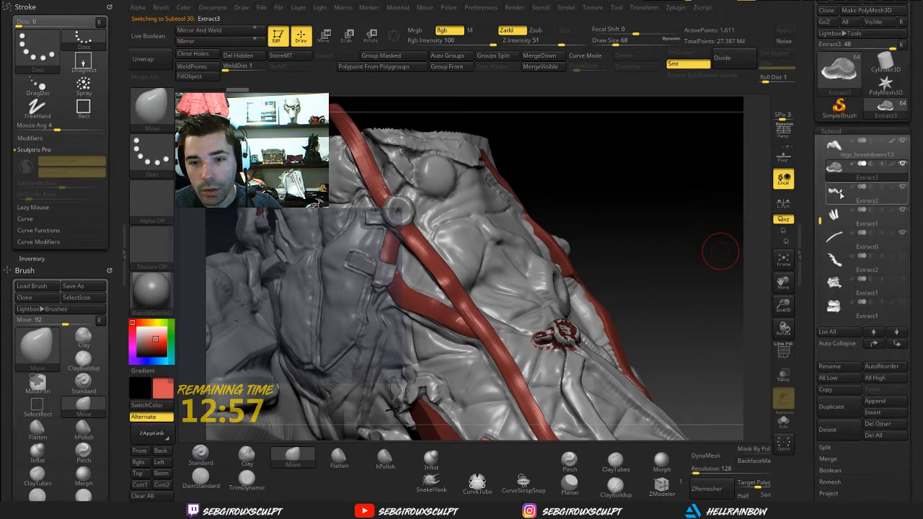
click(784, 423)
drag(659, 326, 380, 63)
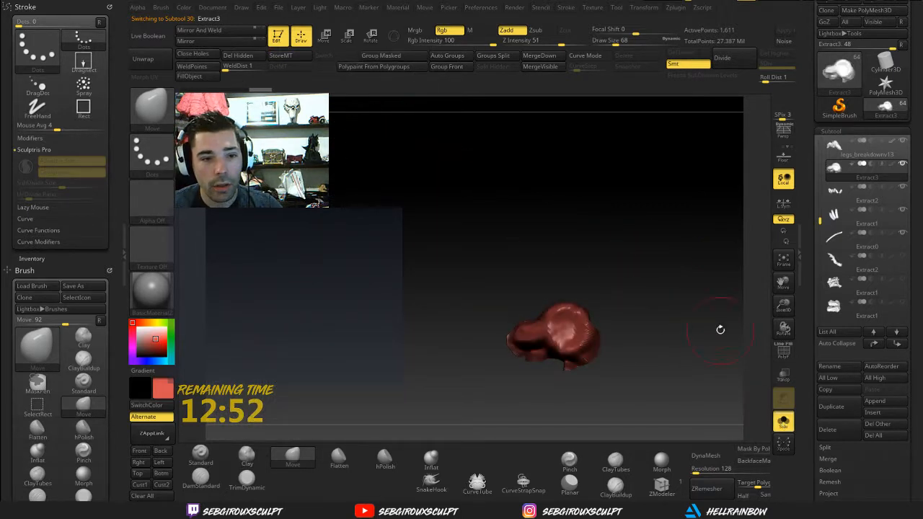
Step: Show the polyframe, keep only one surface polygroup of the extracted knob piece, and delete the hidden geometry
click(777, 358)
drag(644, 367, 537, 344)
ctrl+shift+click(563, 339)
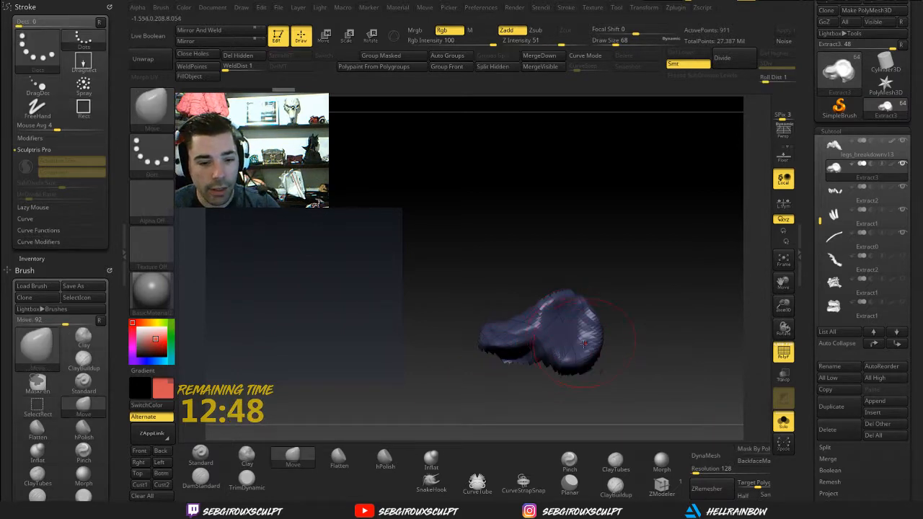
drag(629, 337, 649, 315)
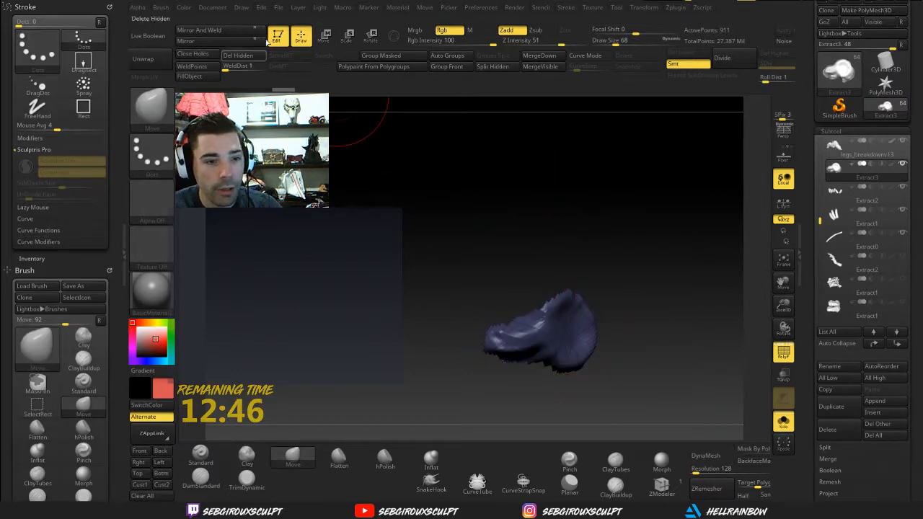
click(238, 55)
drag(465, 279, 665, 274)
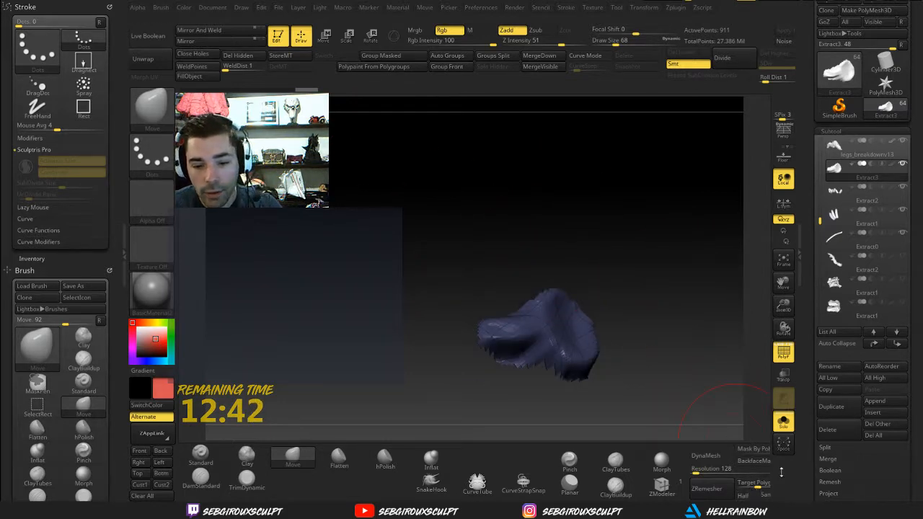
Step: Smooth the jagged border of the extracted piece with Polish By Groups
scroll(906, 460, down, 3)
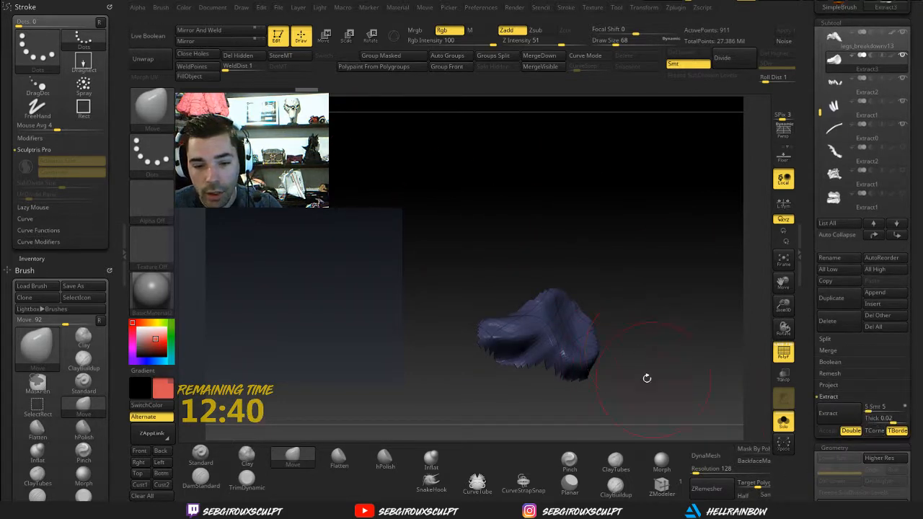
drag(647, 378, 549, 351)
drag(917, 425, 919, 309)
scroll(849, 355, down, 2)
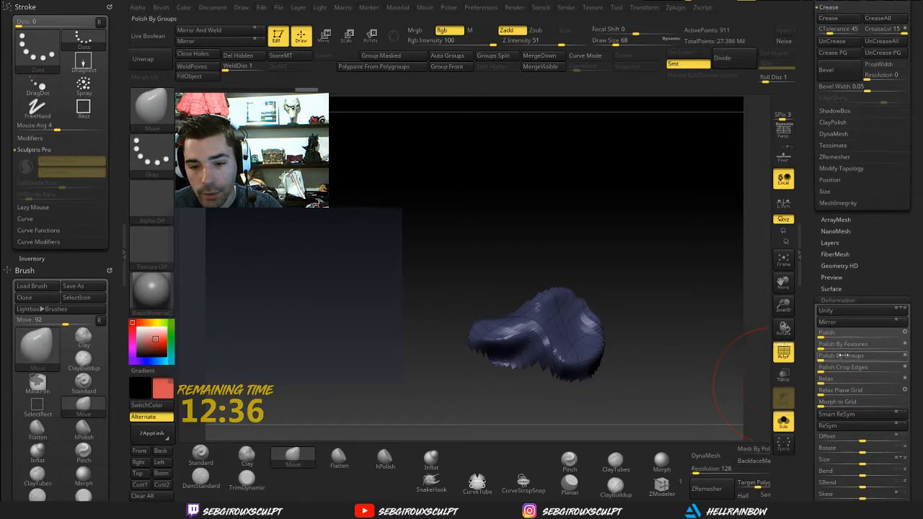
scroll(832, 315, down, 2)
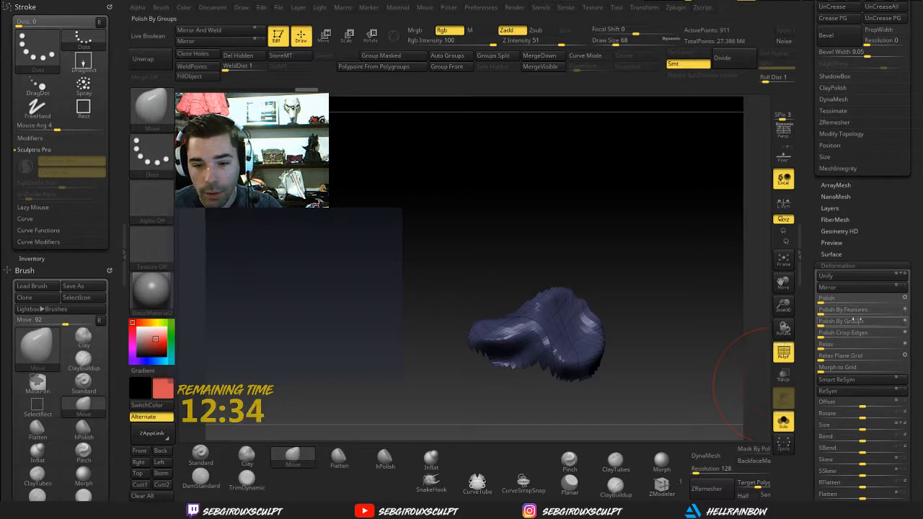
click(848, 324)
click(863, 324)
drag(710, 339, 650, 363)
Step: Square off the corners of the piece's narrow end with the Move brush at focal shift -55 and draw size 41
mouse_move(500, 256)
mouse_down()
mouse_move(508, 264)
mouse_move(474, 328)
mouse_up()
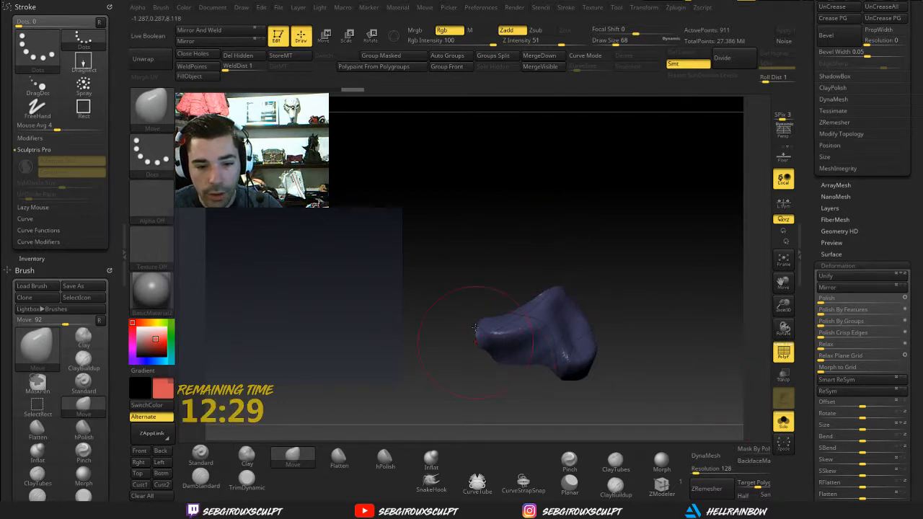
key(space)
click(504, 363)
key(space)
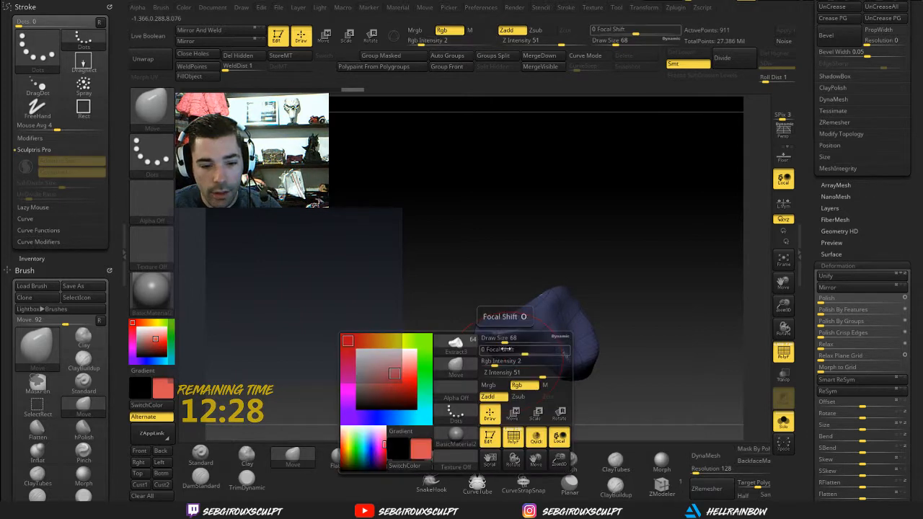
click(500, 348)
mouse_move(504, 367)
mouse_down()
mouse_move(455, 332)
mouse_move(505, 381)
mouse_move(506, 318)
mouse_move(544, 303)
mouse_up()
mouse_move(487, 366)
mouse_down()
mouse_move(476, 351)
mouse_move(468, 380)
mouse_move(525, 374)
mouse_move(457, 352)
mouse_move(466, 358)
mouse_up()
key(space)
key(space)
key(space)
click(488, 342)
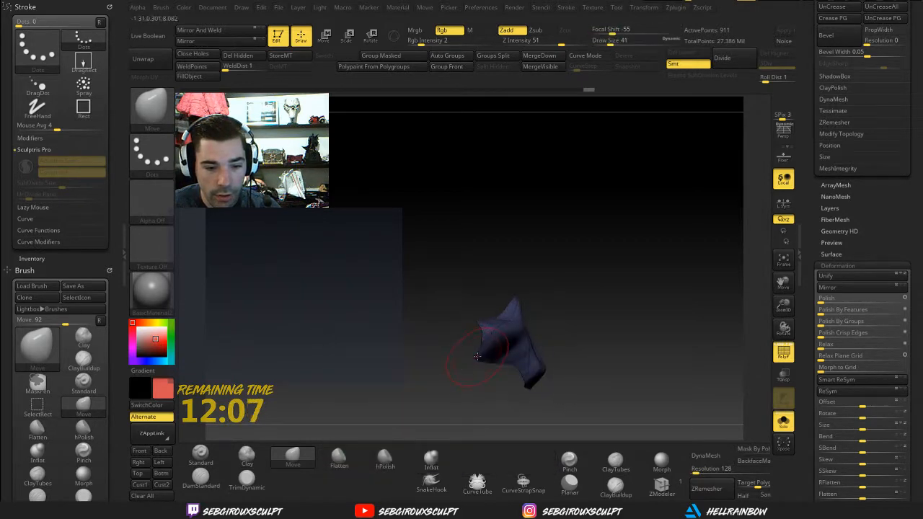
drag(482, 361, 514, 356)
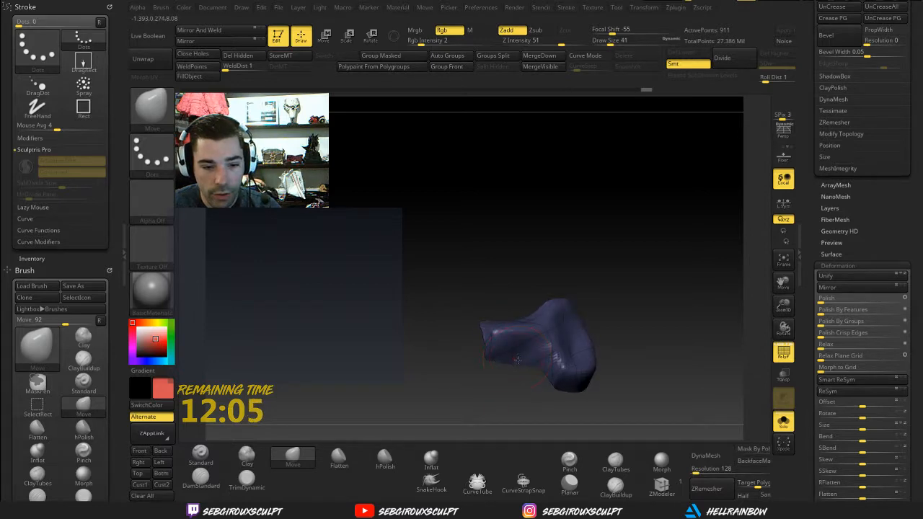
Step: Set the draw size to 46 and refine the lower edge of the piece with the Move brush
key(space)
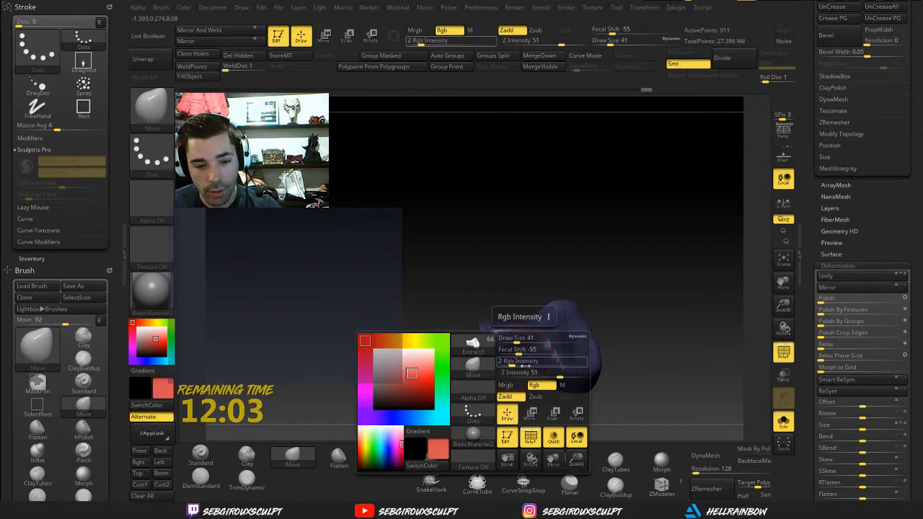
click(519, 341)
key(space)
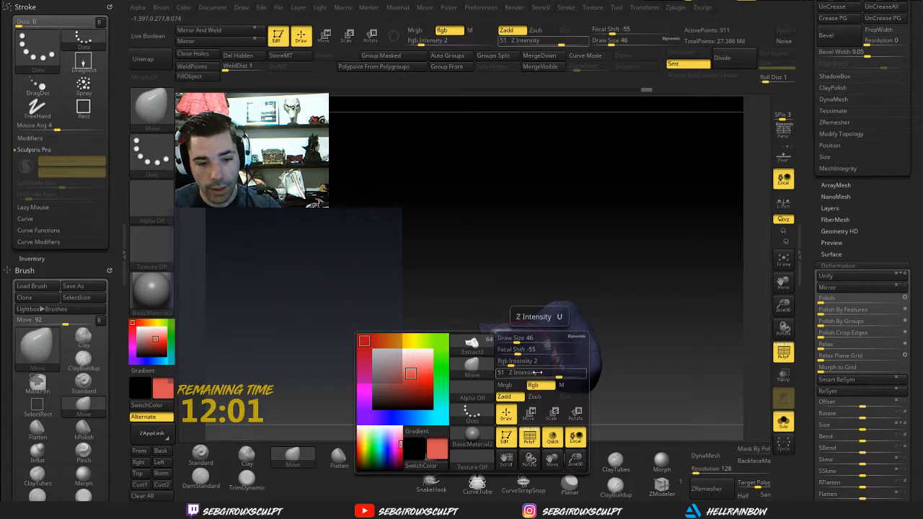
mouse_move(537, 372)
mouse_down()
mouse_move(479, 358)
mouse_move(484, 353)
mouse_move(513, 380)
mouse_move(535, 376)
mouse_move(505, 364)
mouse_move(491, 389)
mouse_move(505, 390)
mouse_up()
Step: Switch to the Clay brush and touch up the extracted piece
key(b)
key(c)
key(l)
mouse_move(509, 337)
mouse_down()
mouse_move(482, 338)
mouse_move(506, 359)
mouse_move(476, 296)
mouse_move(503, 344)
mouse_move(523, 247)
mouse_up()
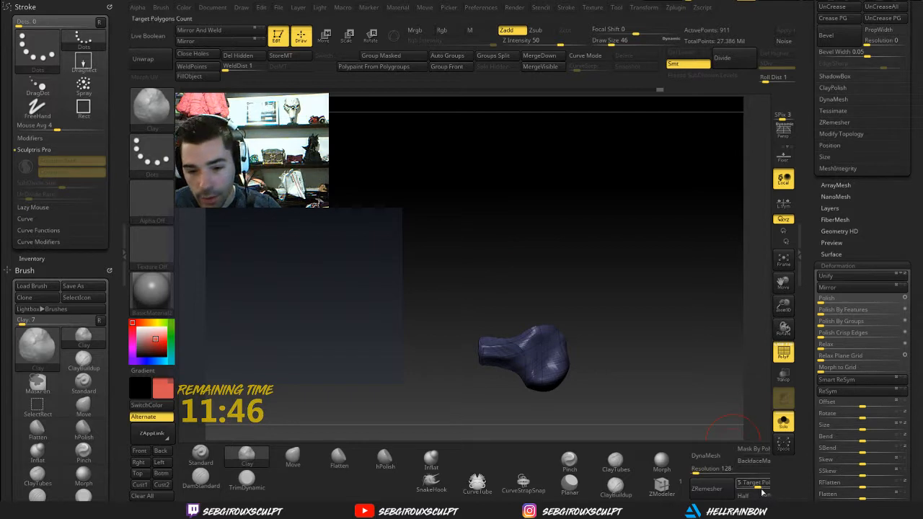
Step: ZRemesh the extracted piece with a target polygon count of 2, and repeat it at a lower density
text(2)
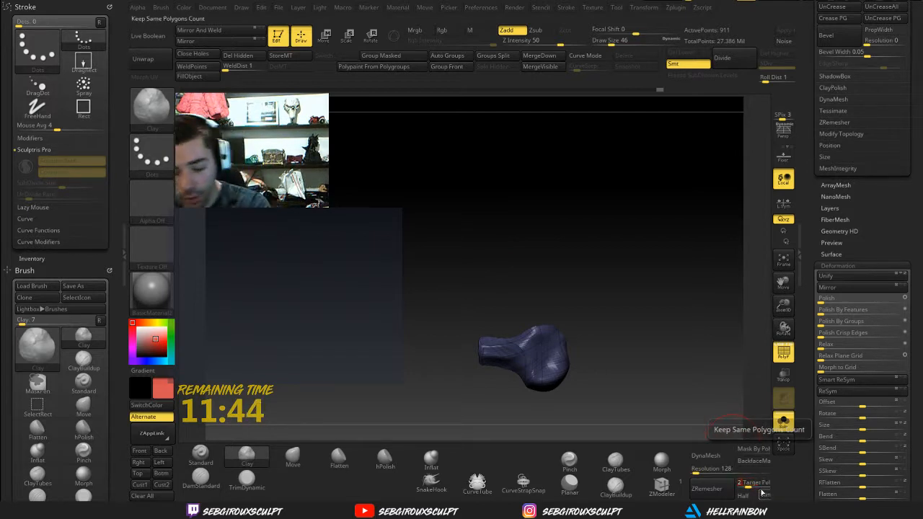
click(707, 488)
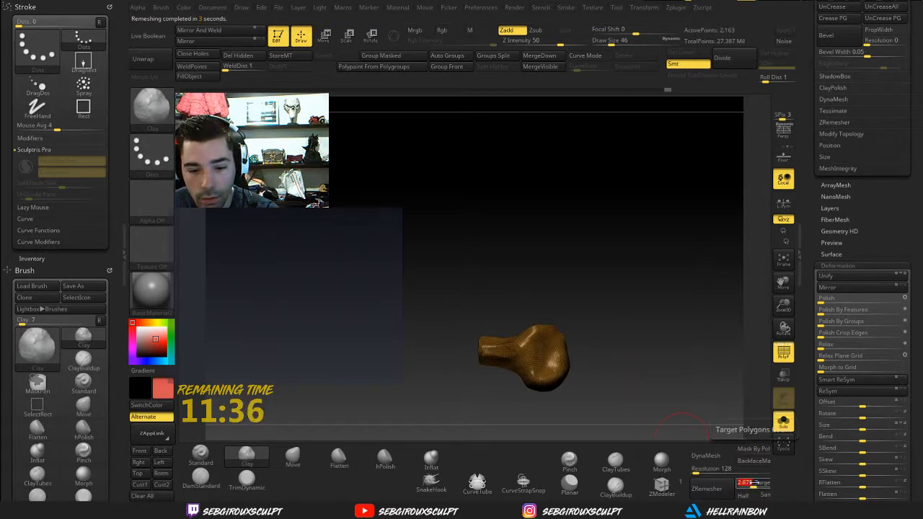
click(706, 489)
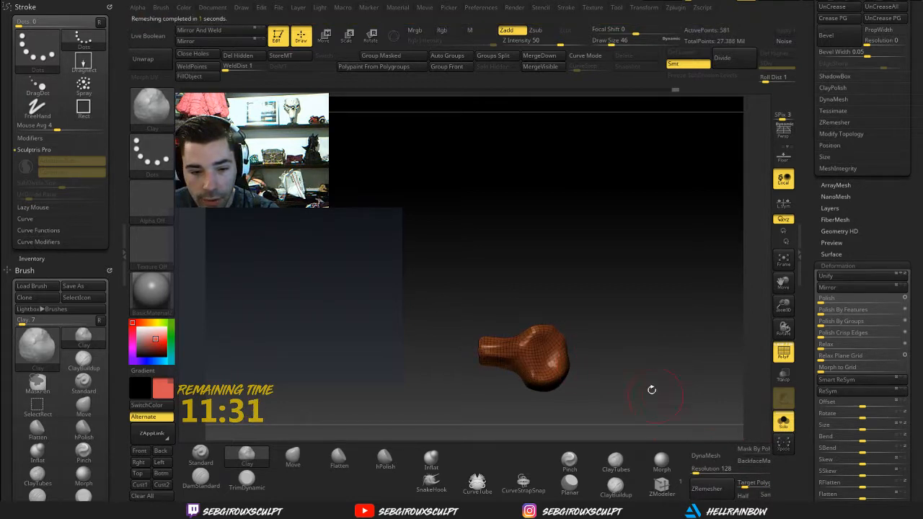
click(707, 489)
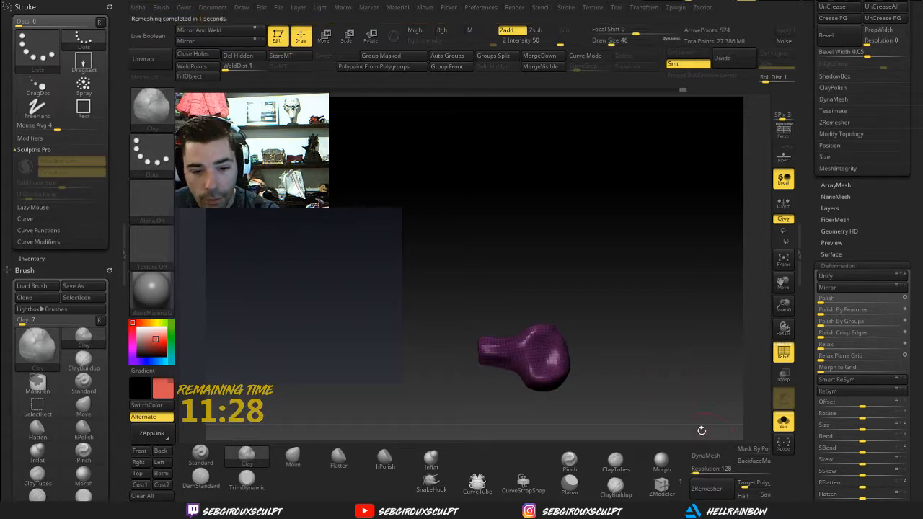
Step: Enable the Half option and ZRemesh the extracted piece to a lighter mesh
click(742, 495)
click(707, 489)
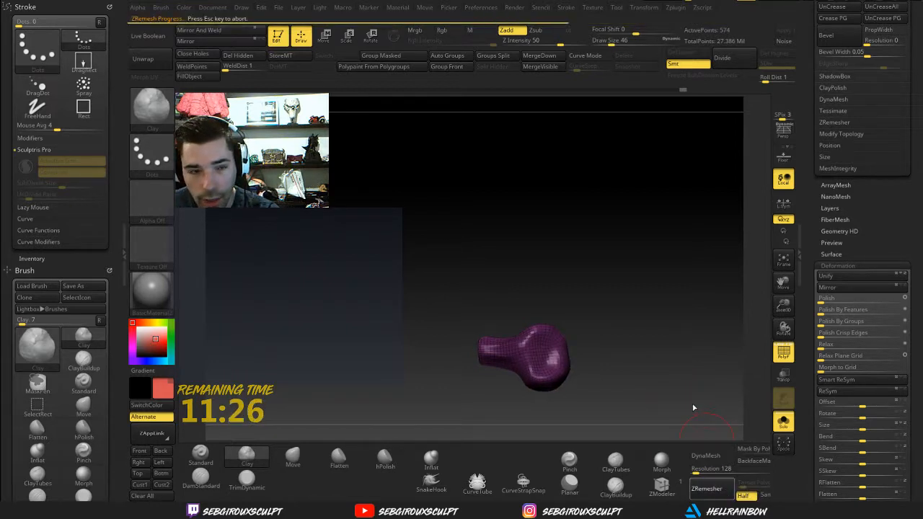
click(706, 489)
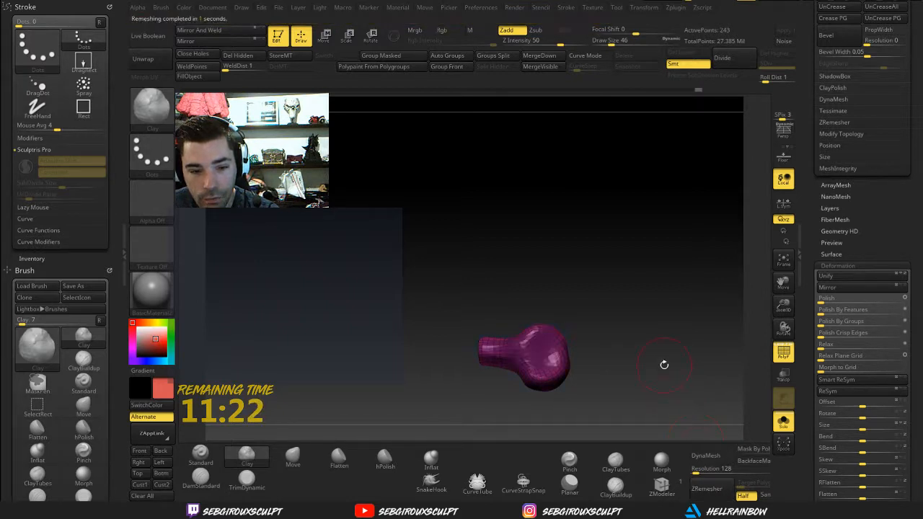
drag(634, 320, 676, 310)
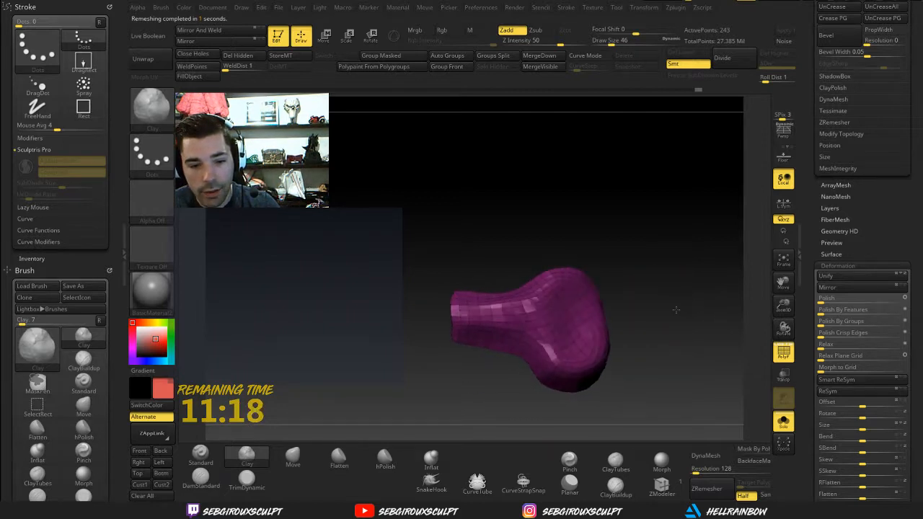
drag(903, 195, 902, 359)
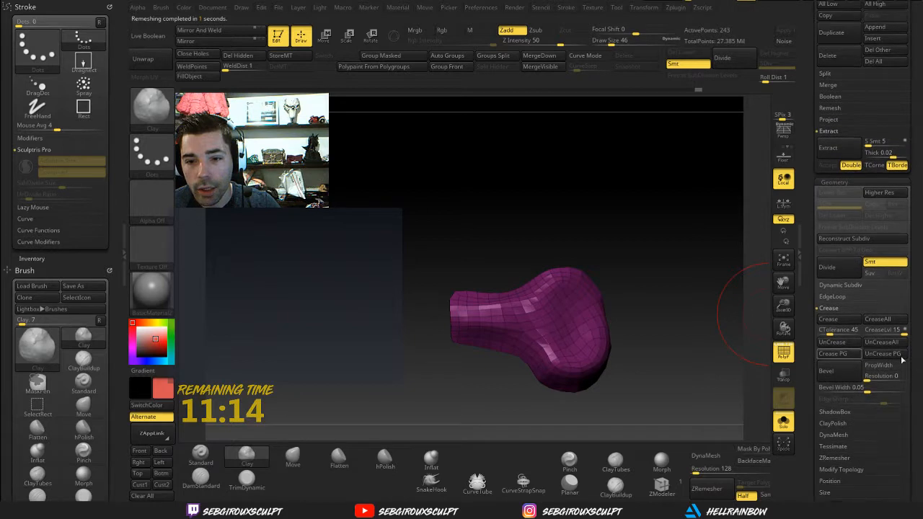
mouse_move(640, 312)
mouse_down()
mouse_move(647, 317)
mouse_move(638, 315)
mouse_up()
mouse_move(637, 262)
alt+mouse_down()
mouse_move(556, 292)
mouse_move(537, 278)
mouse_move(539, 250)
mouse_move(624, 264)
alt+mouse_up()
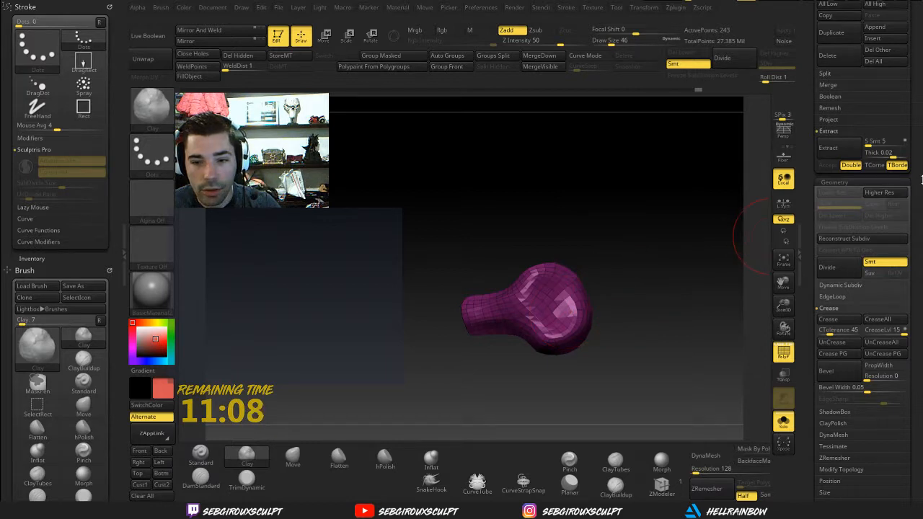
scroll(875, 253, up, 3)
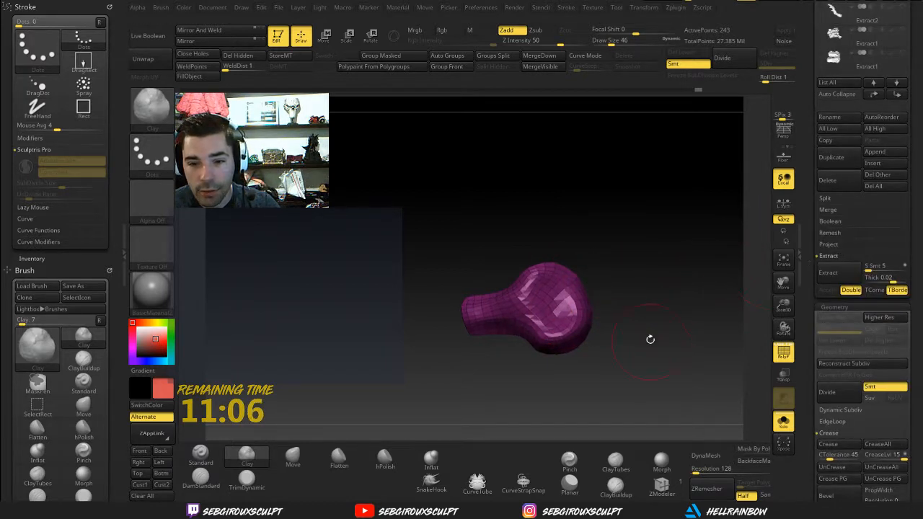
mouse_move(649, 339)
mouse_down()
mouse_move(620, 351)
mouse_move(529, 347)
mouse_move(562, 322)
mouse_move(565, 337)
mouse_up()
key(ctrl+z)
key(ctrl+z)
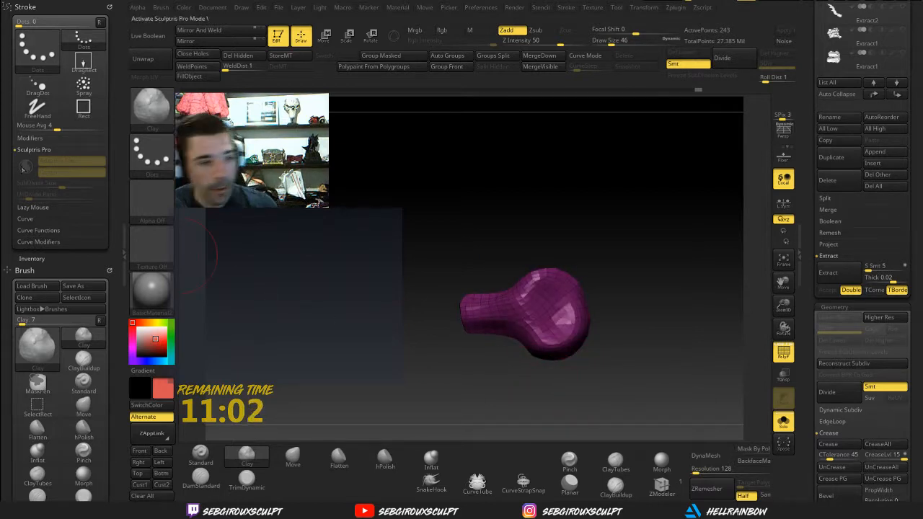
Step: Try the ClayTubes brush with Sculptris Pro on the knob and return to the Clay brush
key(b)
key(c)
key(t)
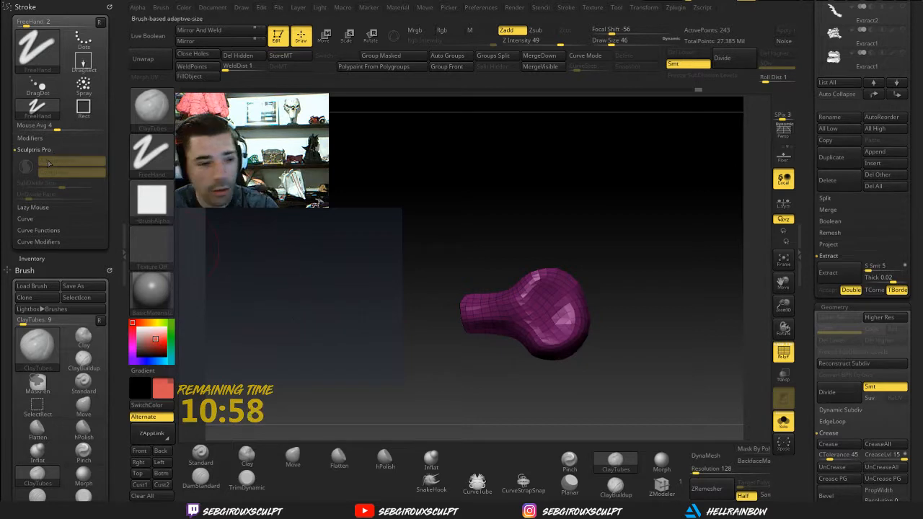
drag(312, 244, 344, 231)
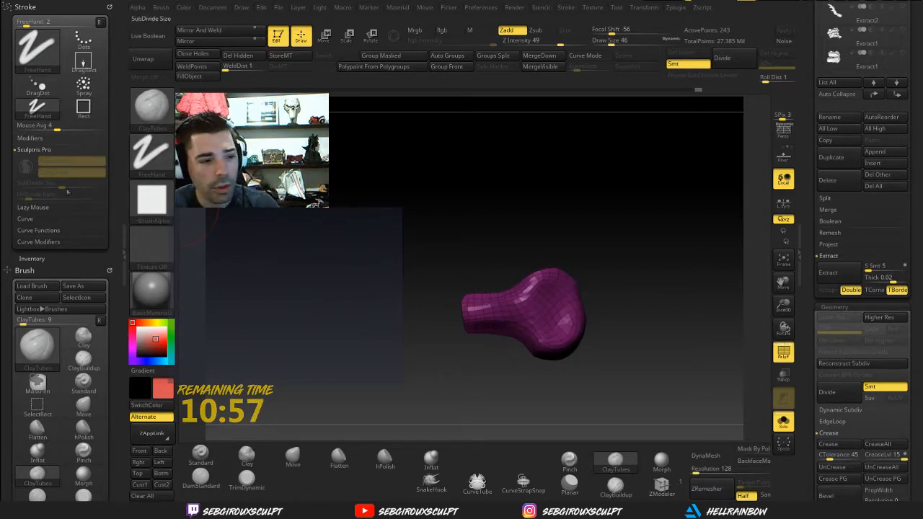
key(b)
key(c)
key(l)
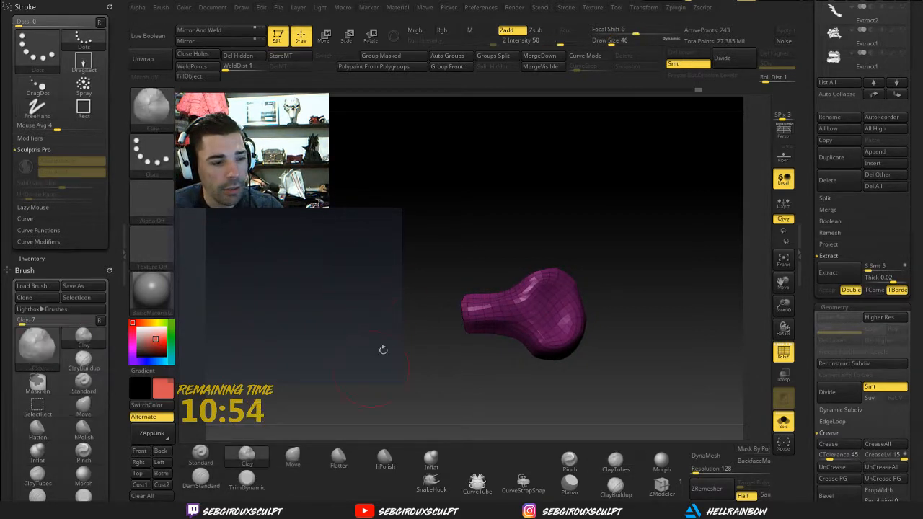
Step: Try a DynaMesh at resolution 128 on the knob and undo it
click(37, 207)
click(35, 160)
click(37, 150)
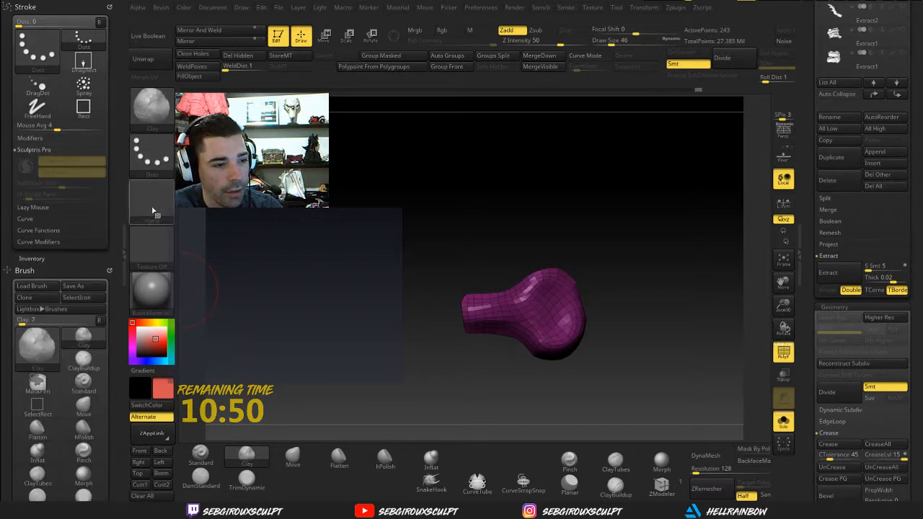
click(705, 455)
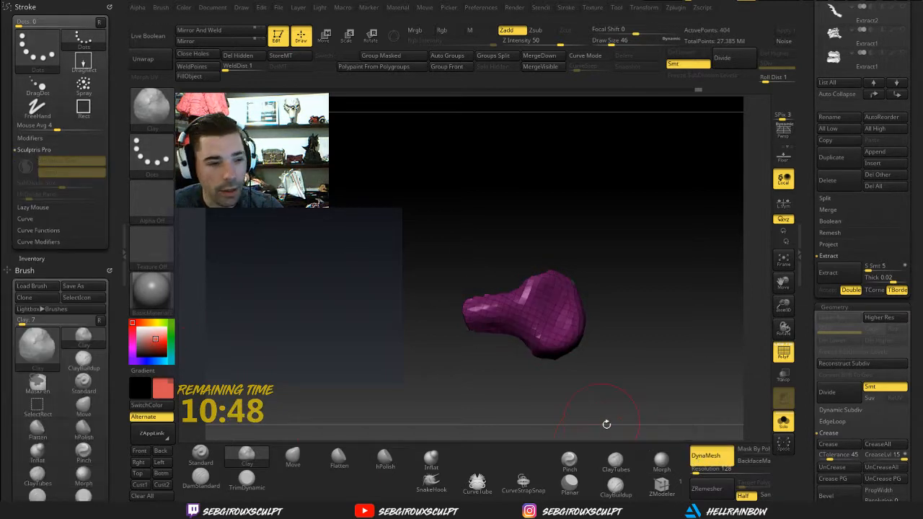
key(ctrl+z)
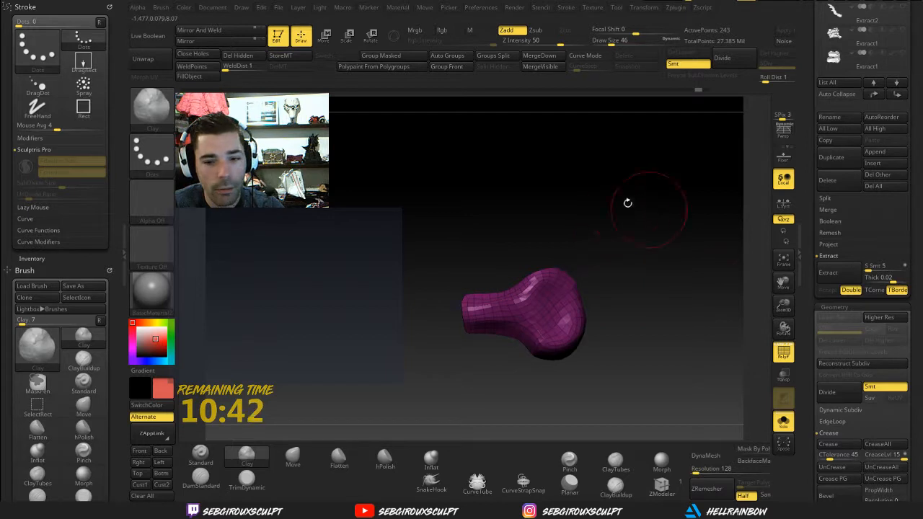
Step: Duplicate the knob subtool and use the transpose line to create an offset second copy of the knob inside it
click(842, 159)
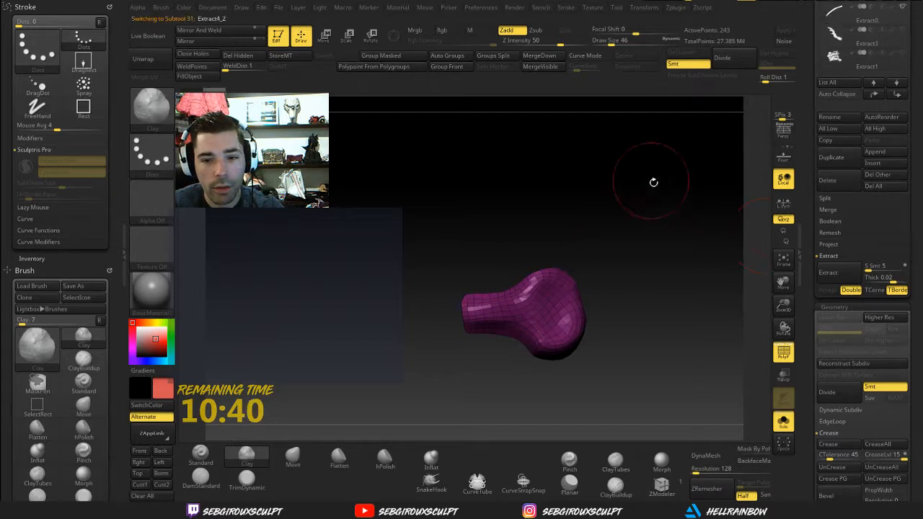
drag(917, 184, 910, 243)
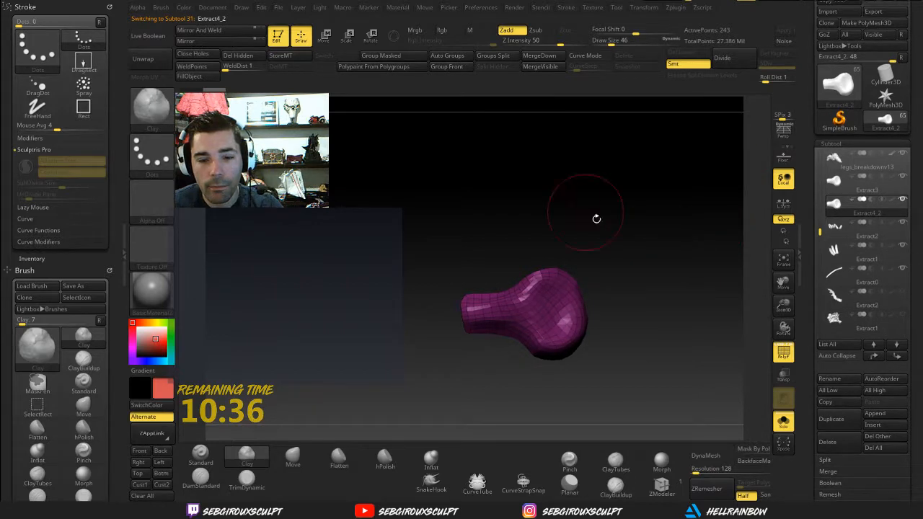
click(323, 34)
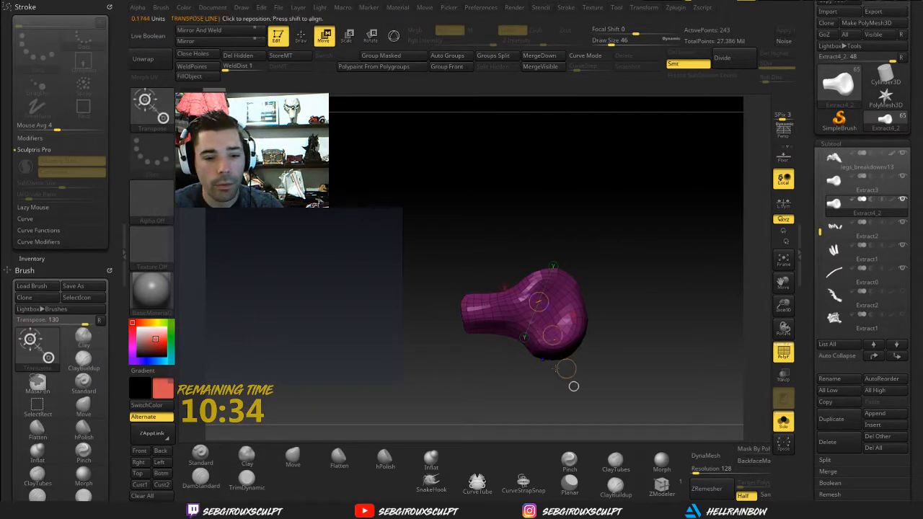
ctrl+drag(552, 335, 681, 250)
alt+drag(681, 318, 632, 340)
ctrl+drag(631, 339, 637, 391)
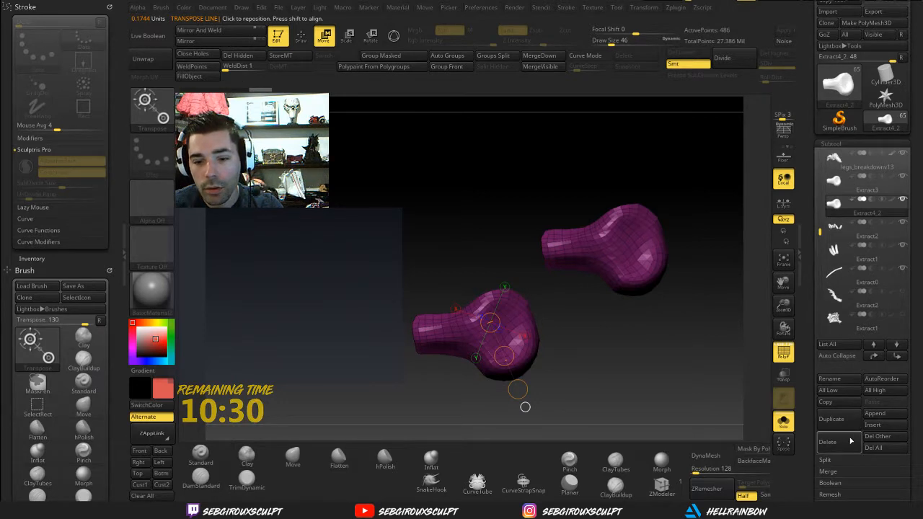
Step: Merge the visible geometry into a new tool with MergeVisible and return to Draw mode on the two-knob subtool
click(829, 470)
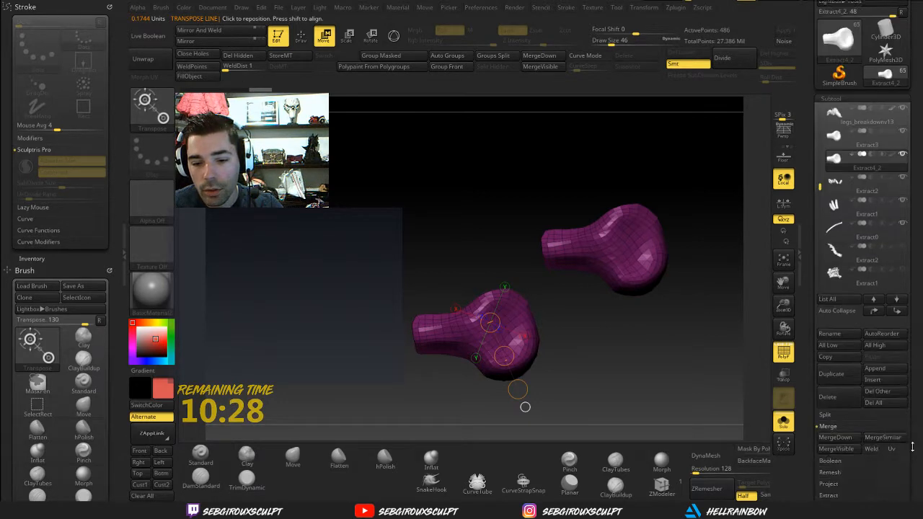
scroll(898, 433, down, 3)
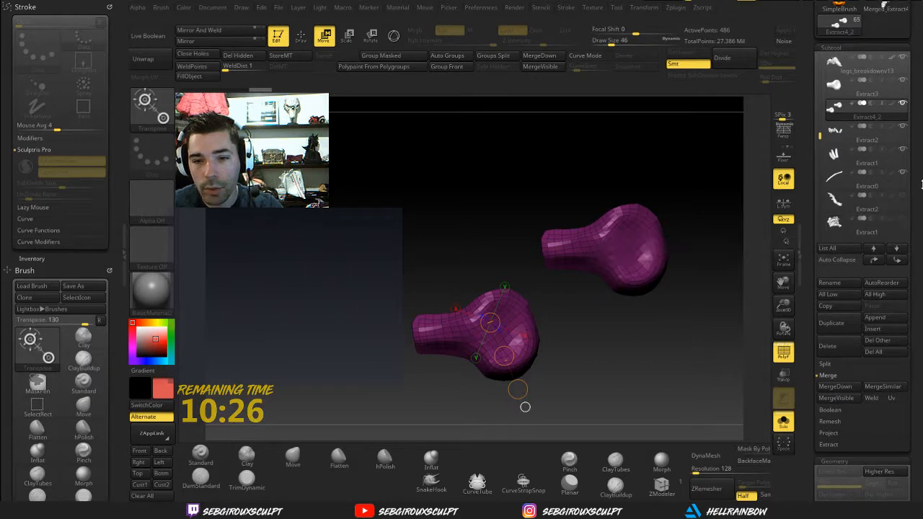
scroll(891, 242, up, 5)
click(845, 185)
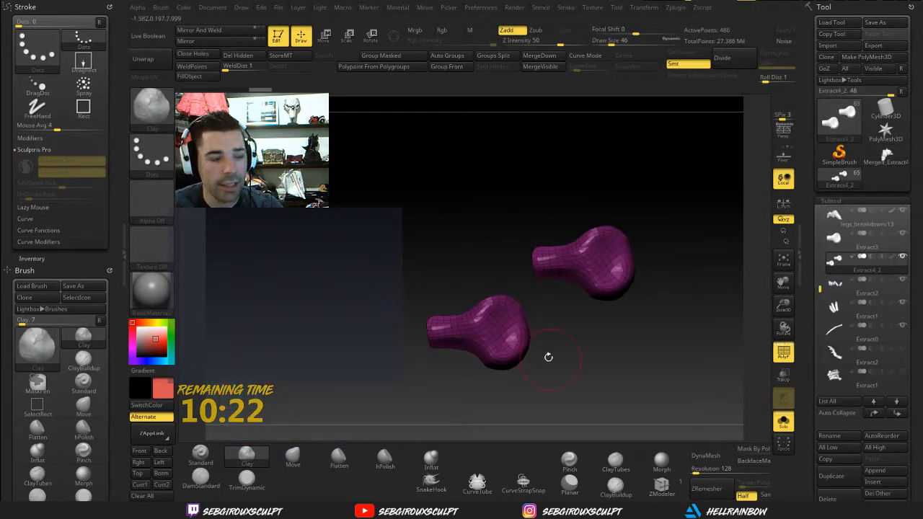
alt+drag(548, 357, 552, 331)
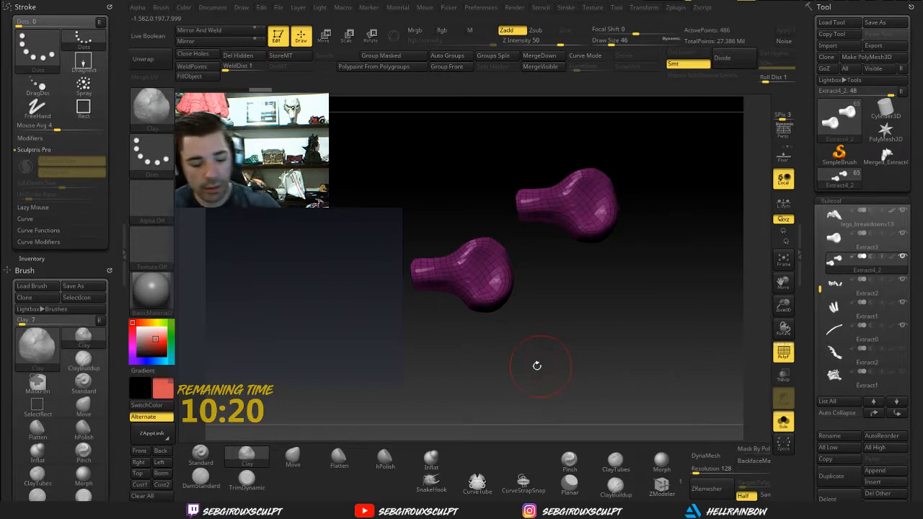
Step: Carve a hollow into the round end of one knob with the ClayTubes brush, refining it at draw size 23
key(b)
key(c)
key(t)
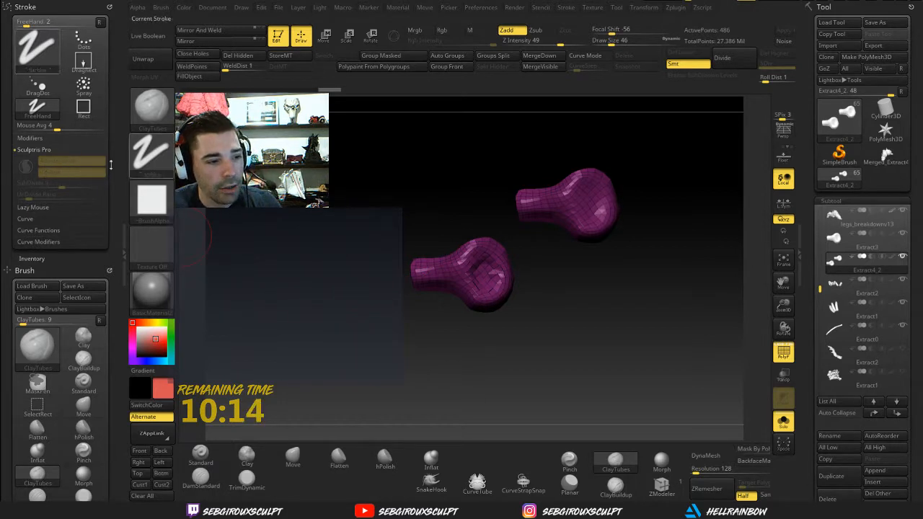
click(31, 151)
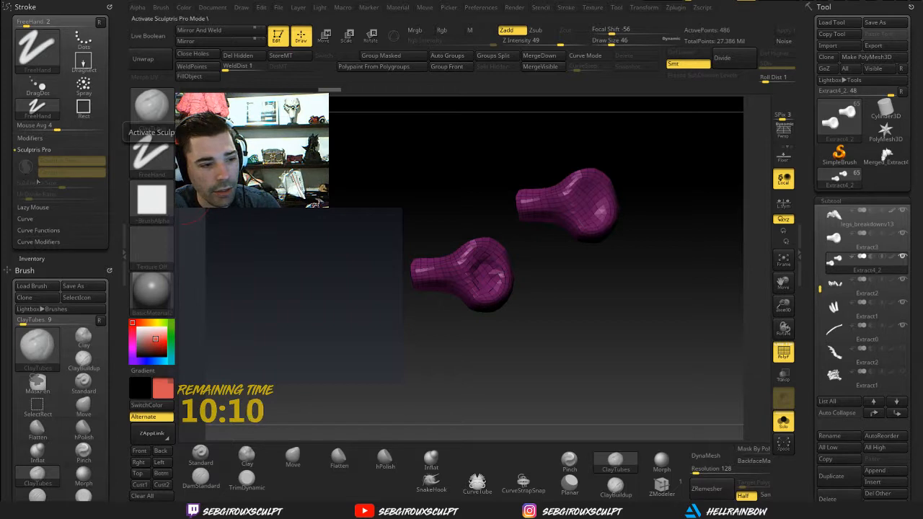
alt+drag(385, 305, 393, 333)
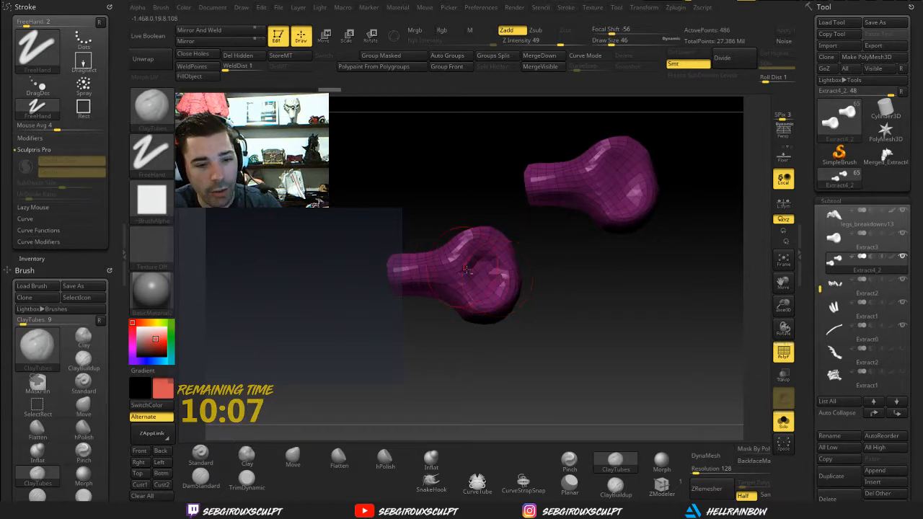
alt+drag(424, 336, 403, 346)
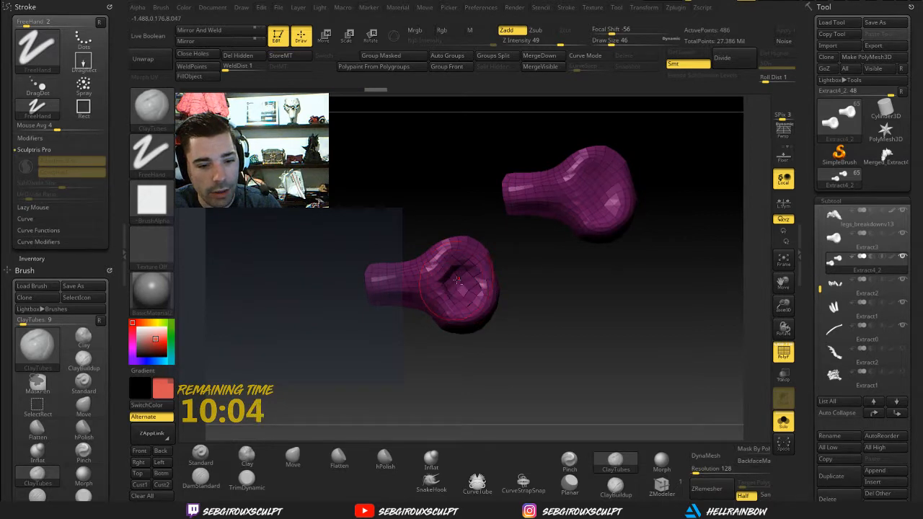
key(space)
mouse_move(457, 280)
mouse_down()
mouse_move(439, 279)
mouse_move(427, 260)
mouse_up()
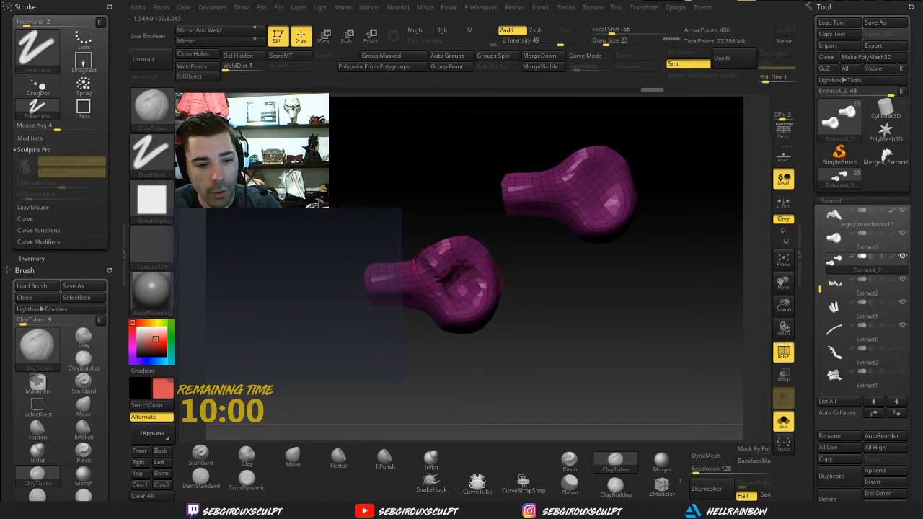
Step: Try DynaMesh at resolution 128 on the two knobs and remesh them again
click(707, 455)
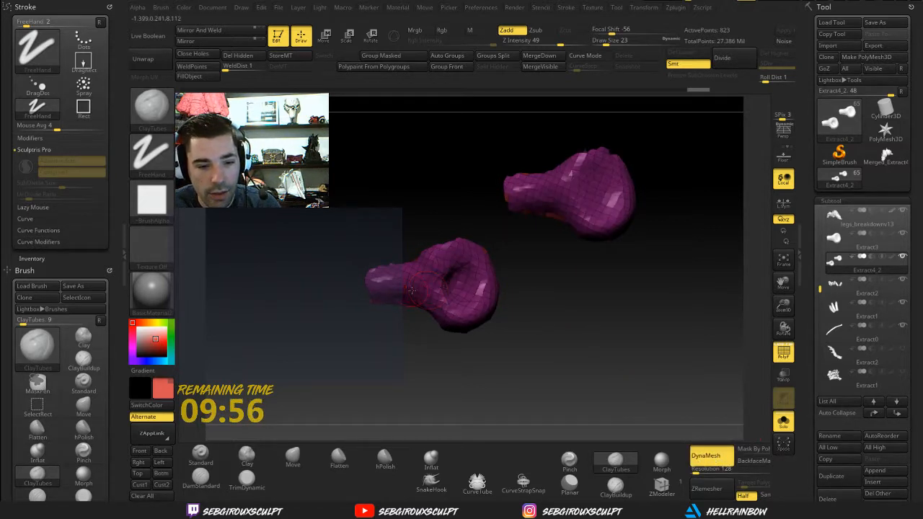
mouse_move(581, 301)
mouse_down()
mouse_move(648, 303)
mouse_move(578, 292)
mouse_up()
mouse_move(570, 325)
mouse_down()
mouse_move(559, 337)
mouse_move(564, 422)
mouse_up()
drag(572, 230, 574, 317)
ctrl+shift+click(574, 355)
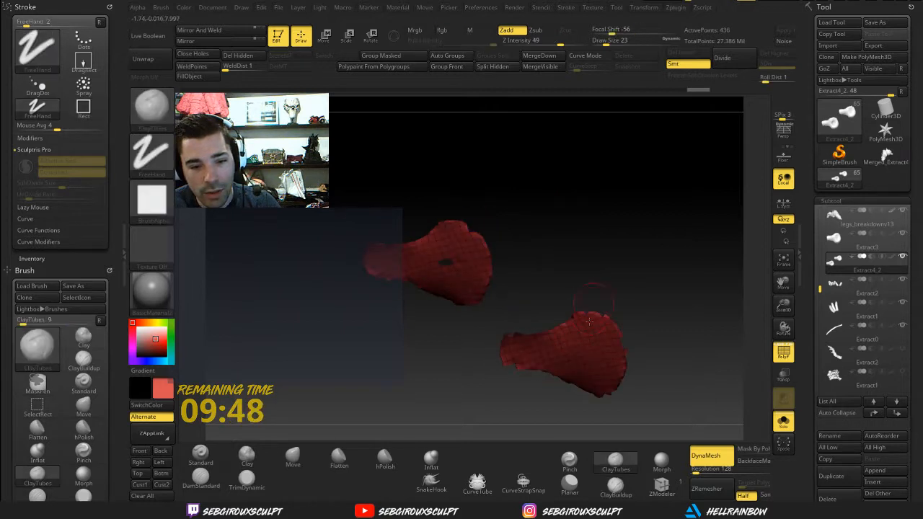
drag(602, 278, 597, 324)
drag(632, 246, 506, 368)
drag(427, 352, 436, 363)
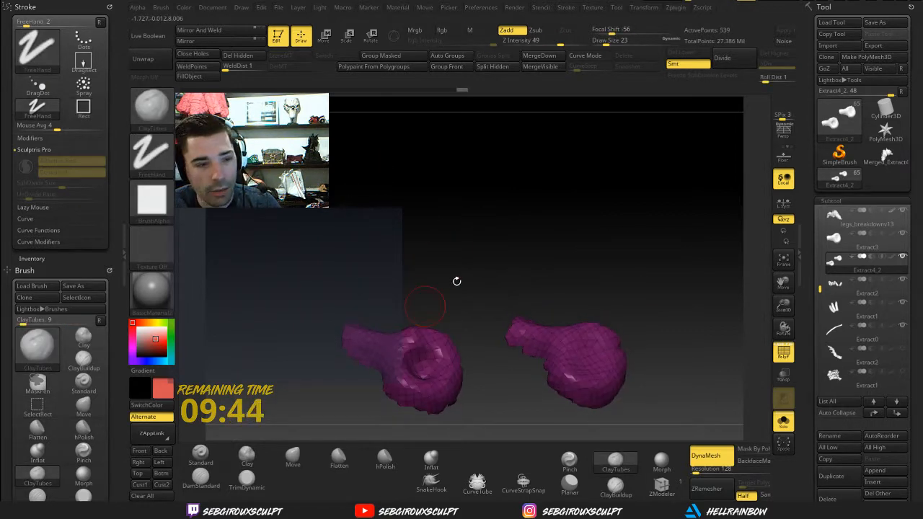
Step: Undo the DynaMesh passes on the two knobs
mouse_move(457, 282)
mouse_down()
mouse_move(426, 255)
mouse_move(516, 215)
mouse_move(498, 190)
mouse_move(387, 311)
mouse_move(416, 241)
mouse_move(427, 264)
mouse_move(439, 255)
mouse_move(413, 229)
mouse_up()
key(ctrl+z)
key(ctrl+z)
key(ctrl+z)
key(ctrl+z)
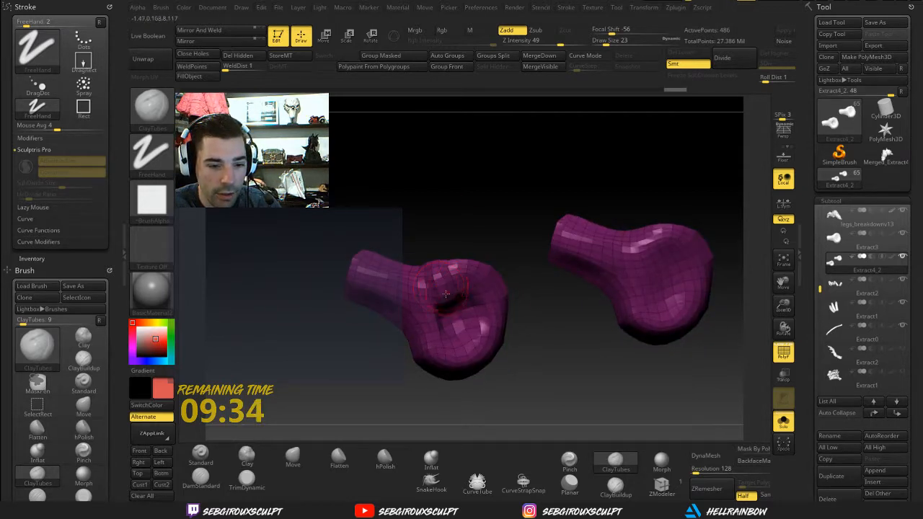
Step: Refine the rim and interior of the hollow in the sculpted knob with the ClayTubes brush
drag(448, 291, 454, 248)
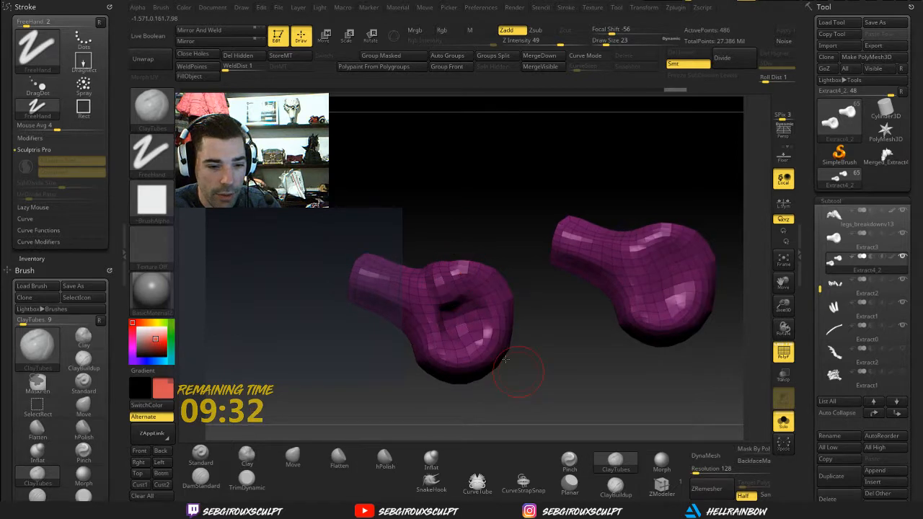
drag(506, 359, 469, 357)
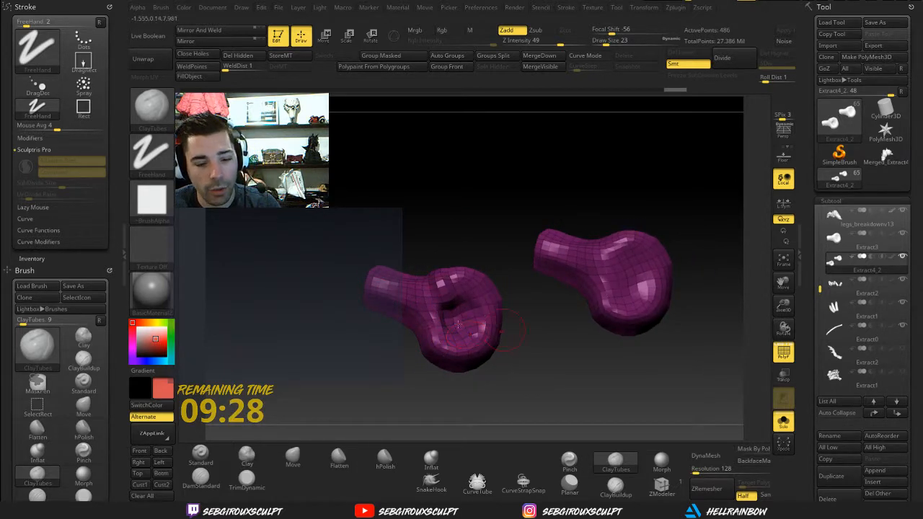
drag(546, 355, 527, 358)
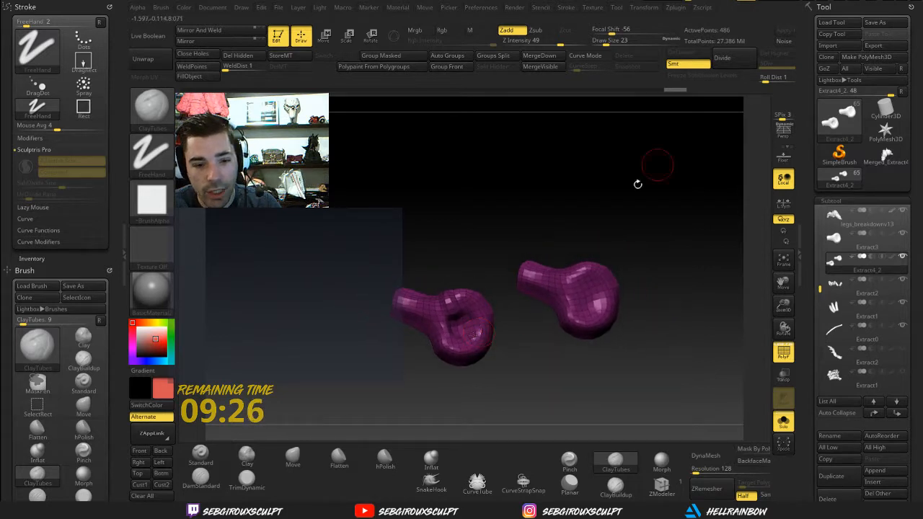
alt+drag(542, 241, 459, 264)
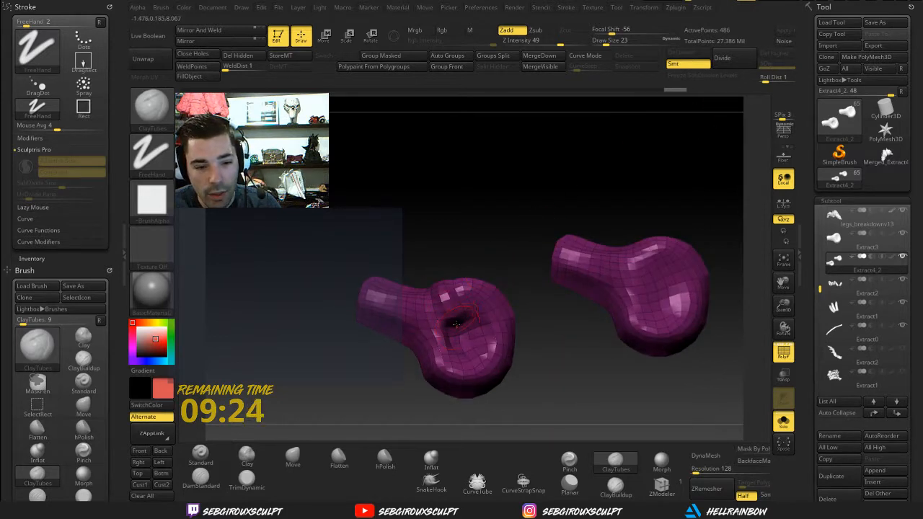
alt+drag(535, 338, 539, 317)
drag(540, 380, 548, 368)
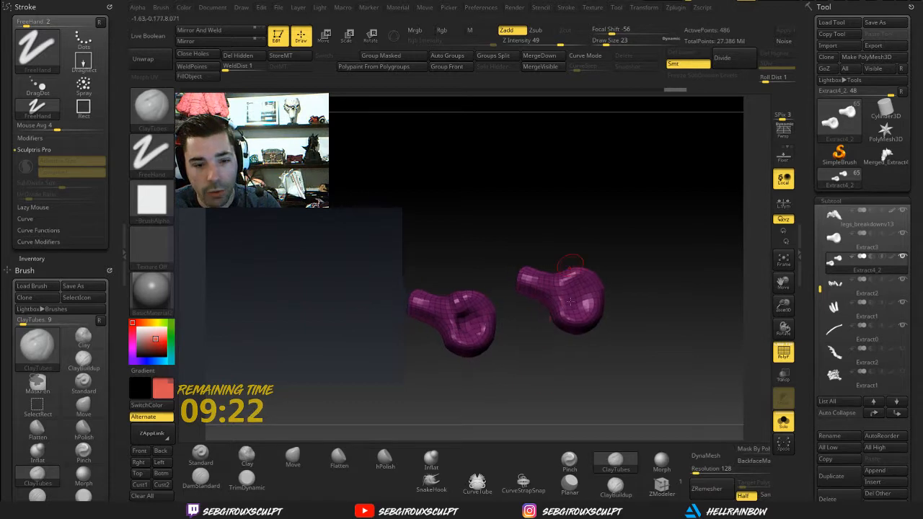
Step: Divide the two-knob mesh twice and enable Freeze SubDivision Levels
alt+drag(655, 251, 638, 287)
click(723, 59)
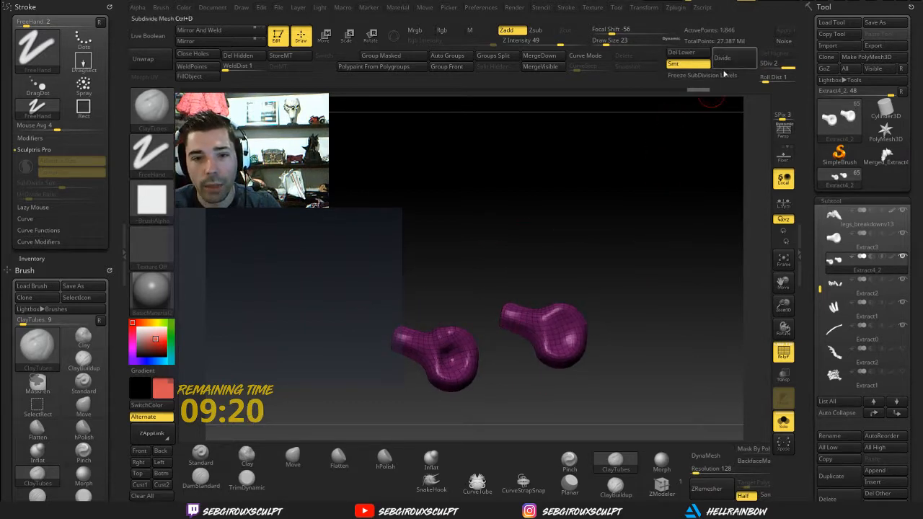
click(723, 59)
drag(664, 148, 668, 126)
click(688, 75)
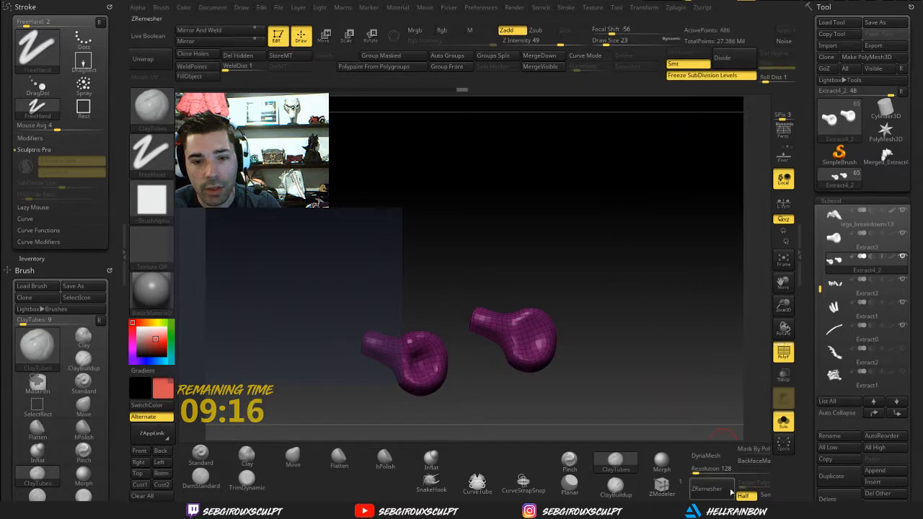
Step: Try remeshing the two knobs with ZRemesher set to Same instead of Half, then turn off Freeze SubDivision Levels to restore their levels
click(765, 494)
click(706, 488)
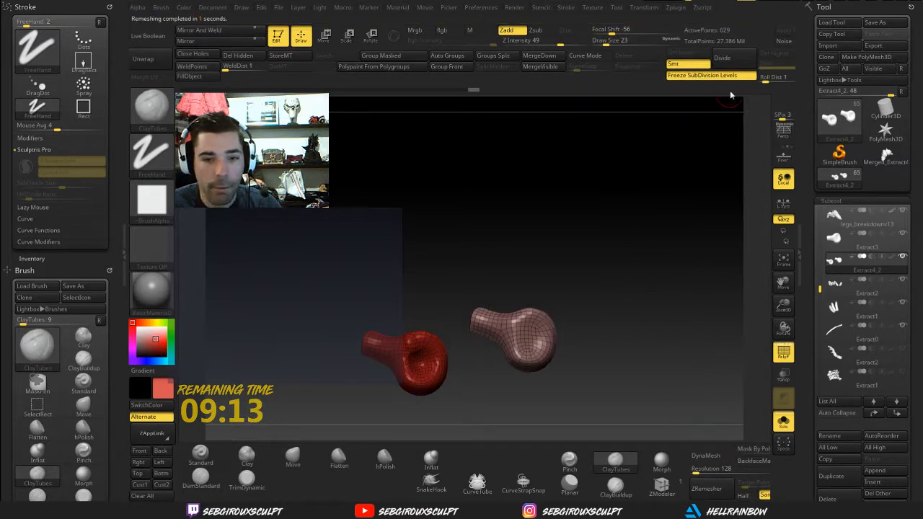
click(702, 75)
alt+drag(465, 271, 592, 303)
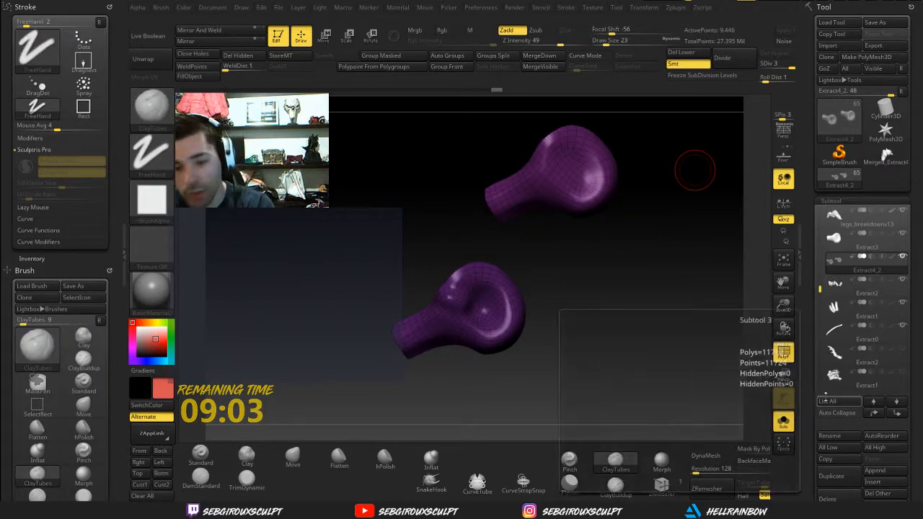
Step: Delete the two-knob test subtool and turn off Solo mode to show the full model
click(827, 499)
click(749, 496)
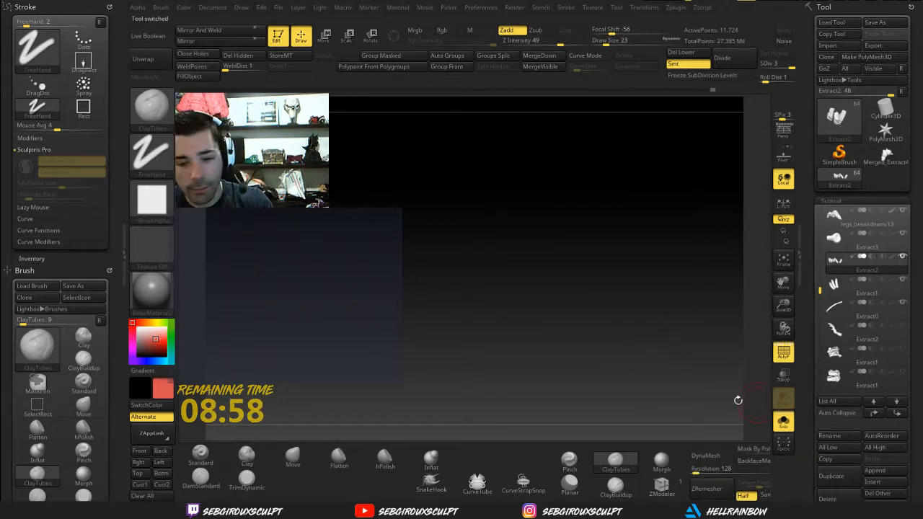
click(784, 423)
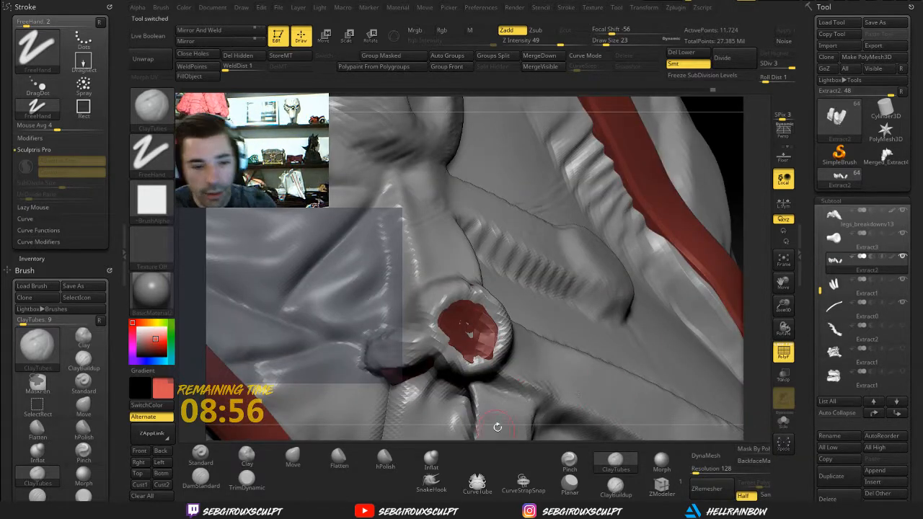
Step: Delete the Extract3 subtool containing the single round knob
mouse_move(498, 427)
right_down()
mouse_move(500, 436)
mouse_move(485, 433)
right_up()
right_drag(625, 338, 822, 268)
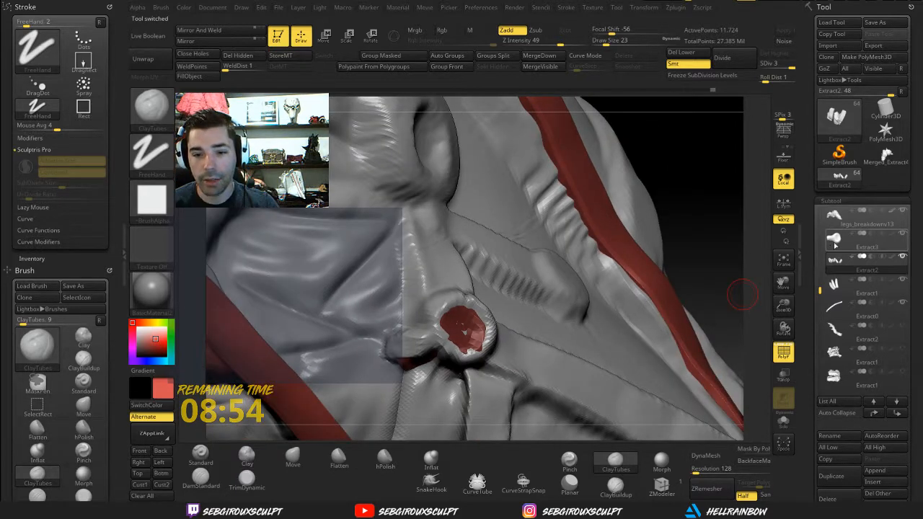
click(836, 240)
click(827, 499)
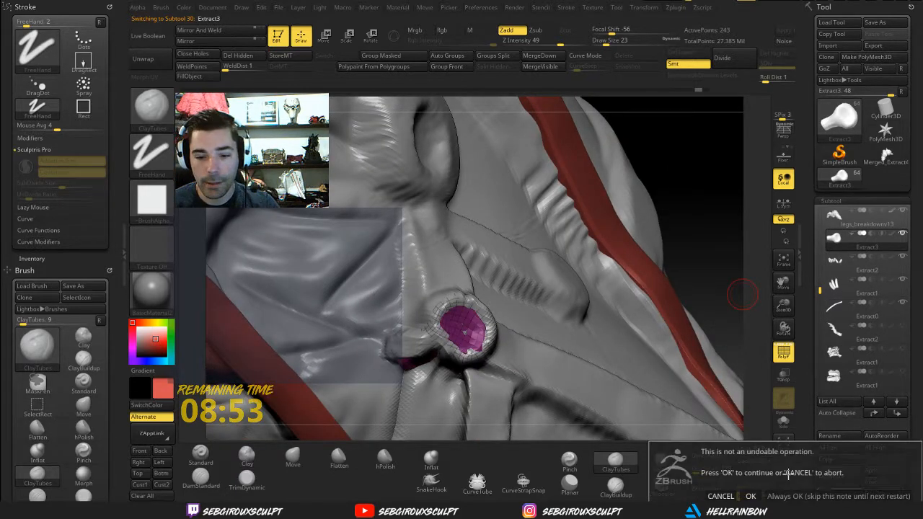
click(750, 496)
Step: Make the Extract2 subtool with the small loops around the flat leg straps active
right_drag(710, 270, 605, 295)
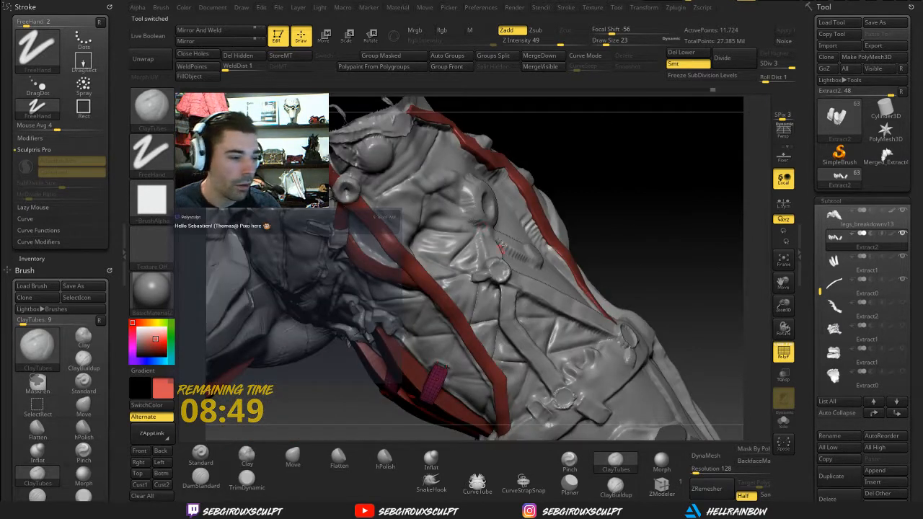
right_drag(665, 228, 493, 314)
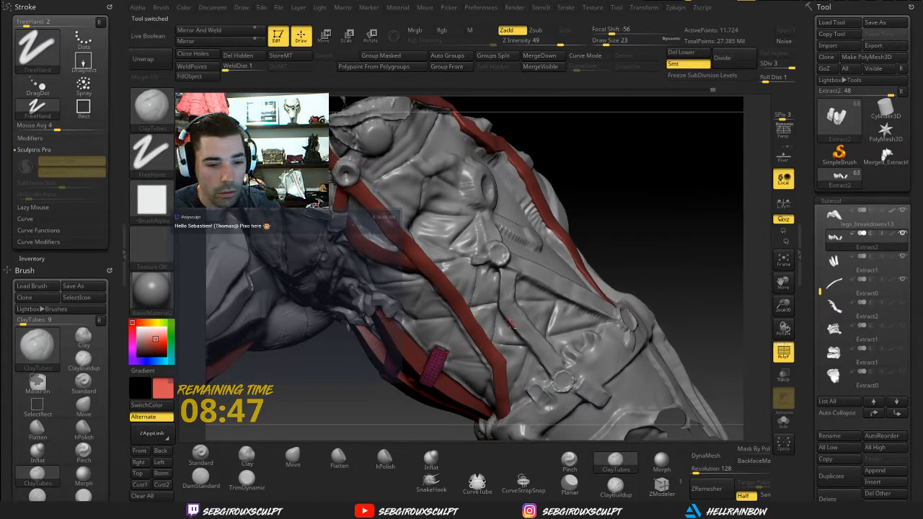
alt+click(510, 324)
key(ctrl)
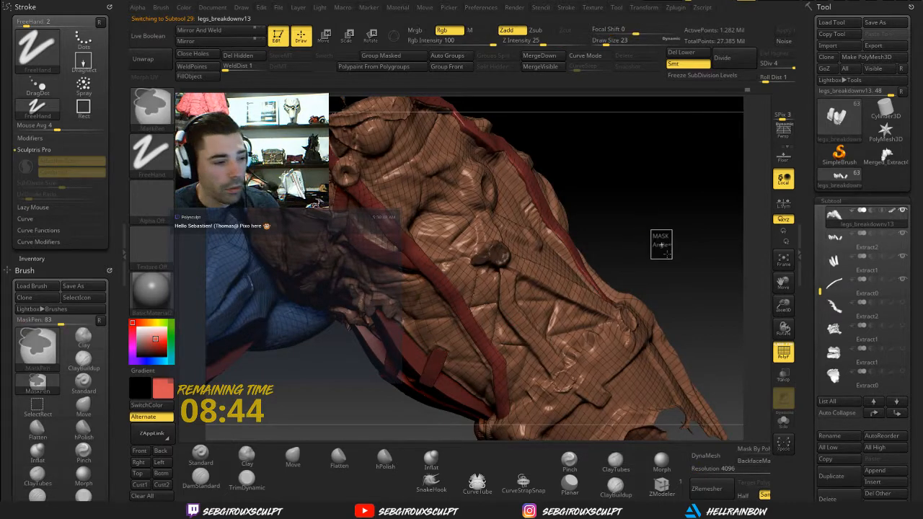
mouse_move(644, 193)
right_down()
mouse_move(656, 207)
mouse_move(538, 253)
right_up()
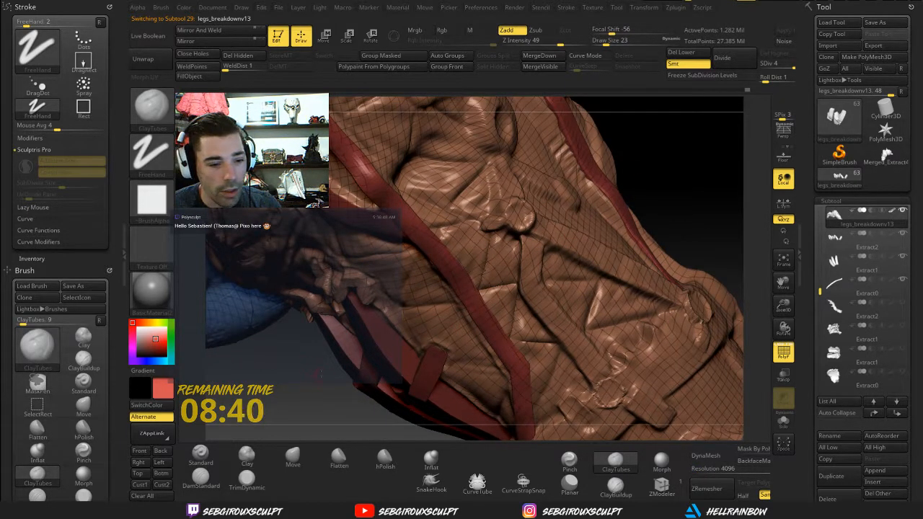
drag(318, 369, 356, 383)
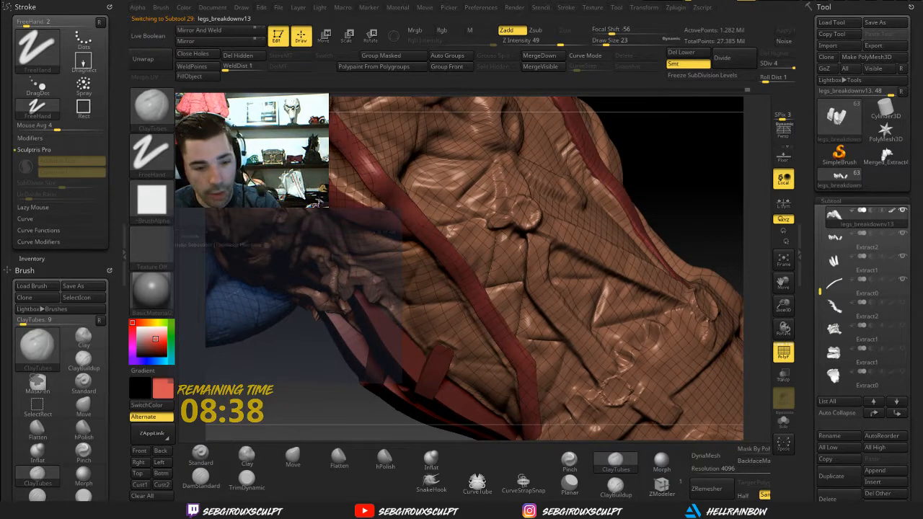
drag(295, 384, 388, 316)
drag(653, 283, 531, 270)
alt+click(423, 332)
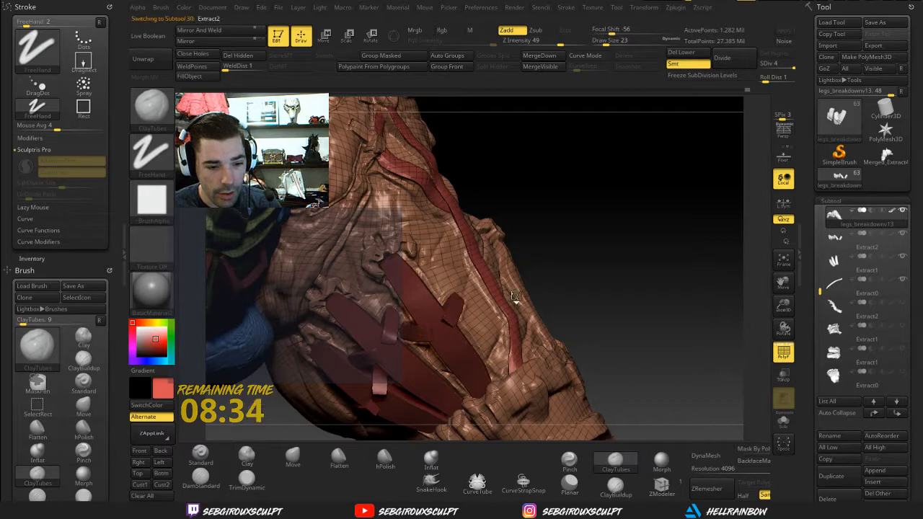
alt+drag(605, 274, 603, 303)
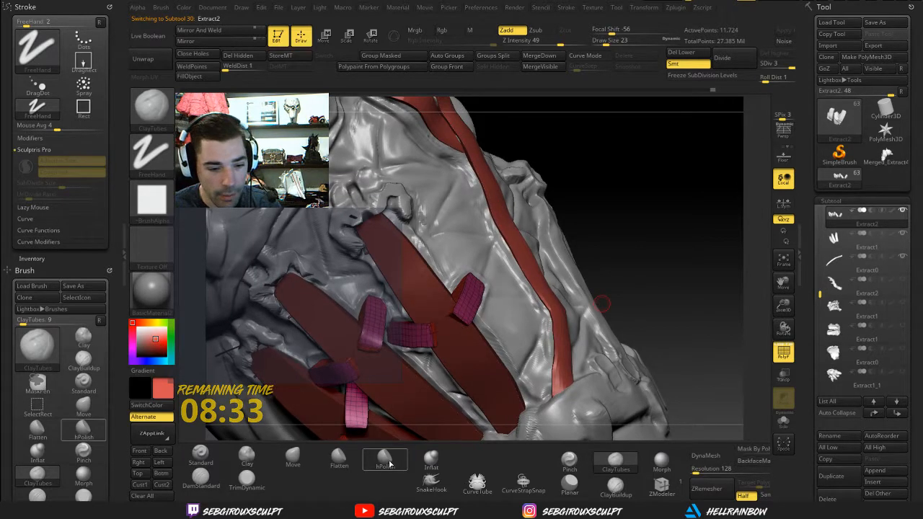
Step: Choose the hPolish brush with a draw size of 46 and hide the polyframe display
click(385, 459)
key(space)
drag(461, 310, 469, 311)
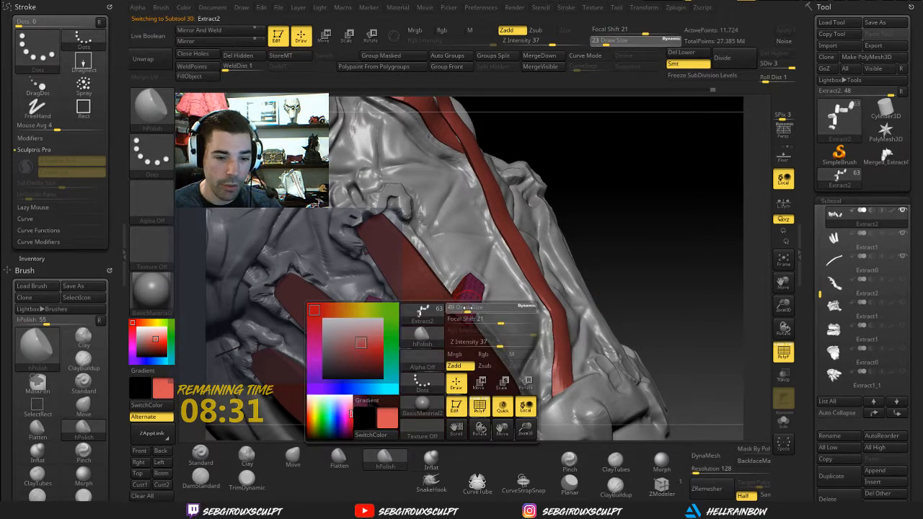
drag(644, 257, 613, 262)
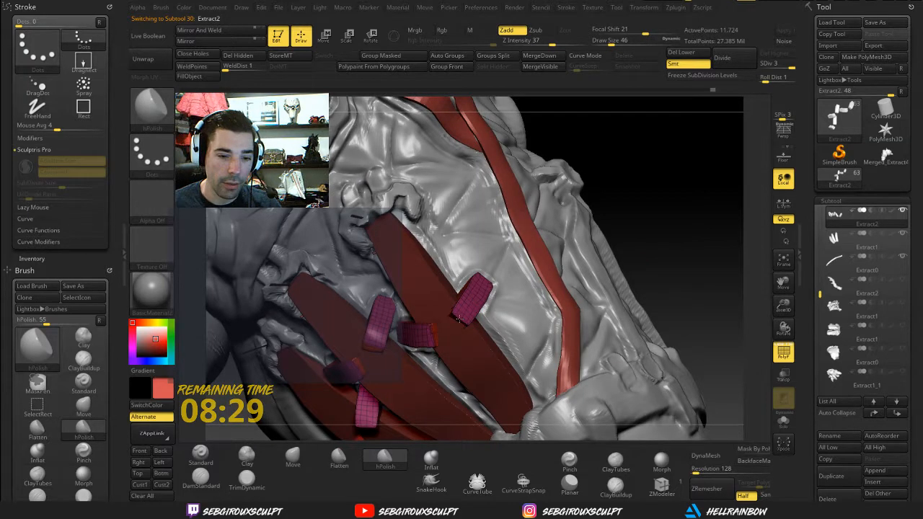
click(784, 352)
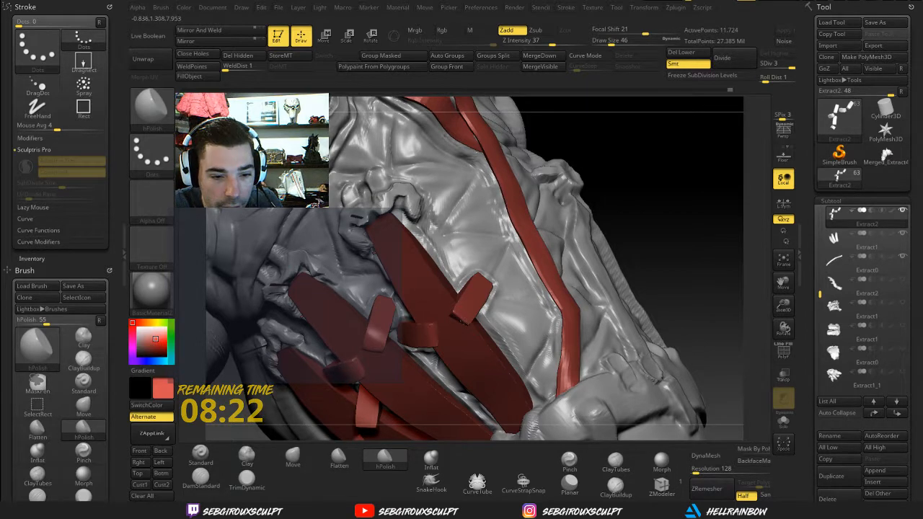
Step: Flatten the faces and sharpen the edges of the small loop on the uppermost strap with the hPolish brush
drag(652, 260, 679, 255)
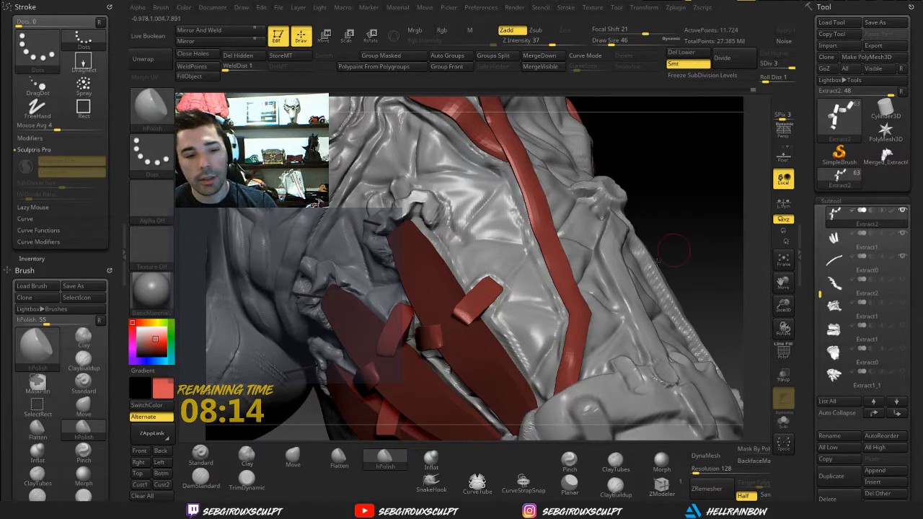
drag(678, 245, 710, 215)
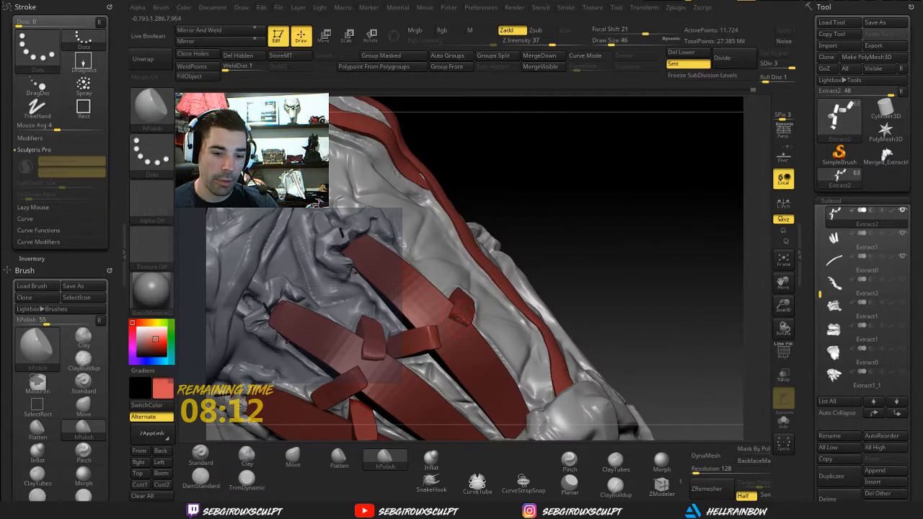
mouse_move(552, 292)
mouse_down()
mouse_move(503, 298)
mouse_move(470, 326)
mouse_up()
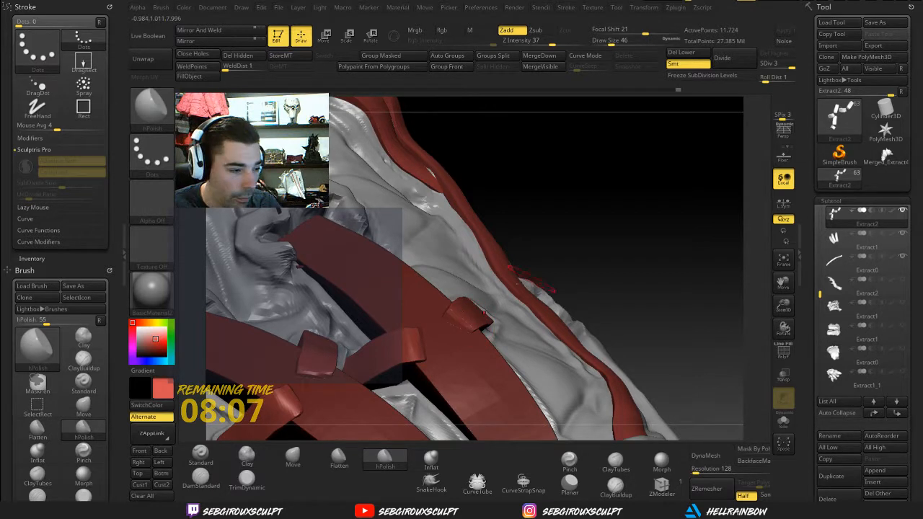
drag(624, 260, 594, 264)
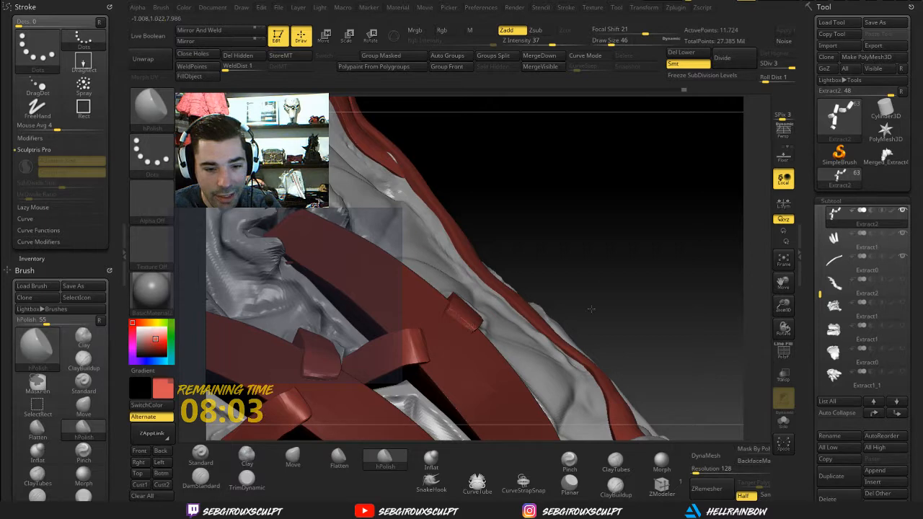
drag(591, 309, 537, 316)
key(b)
key(m)
key(v)
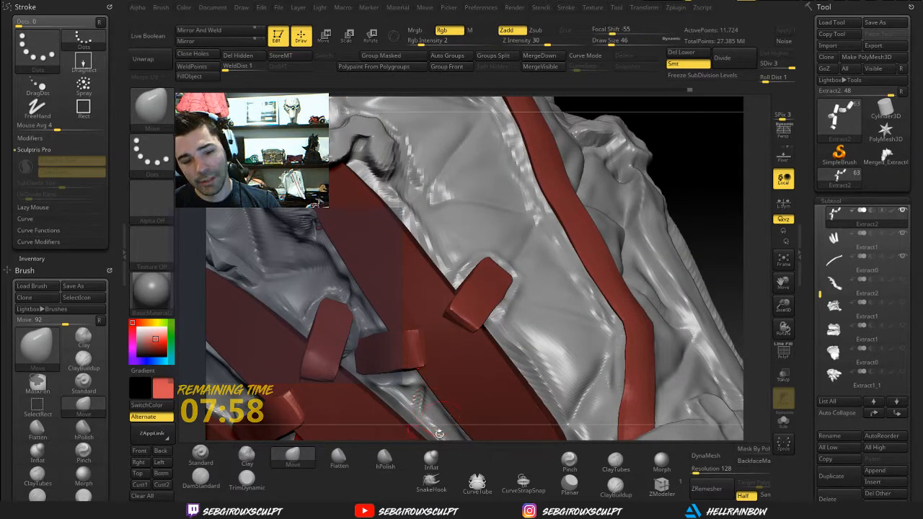
click(385, 458)
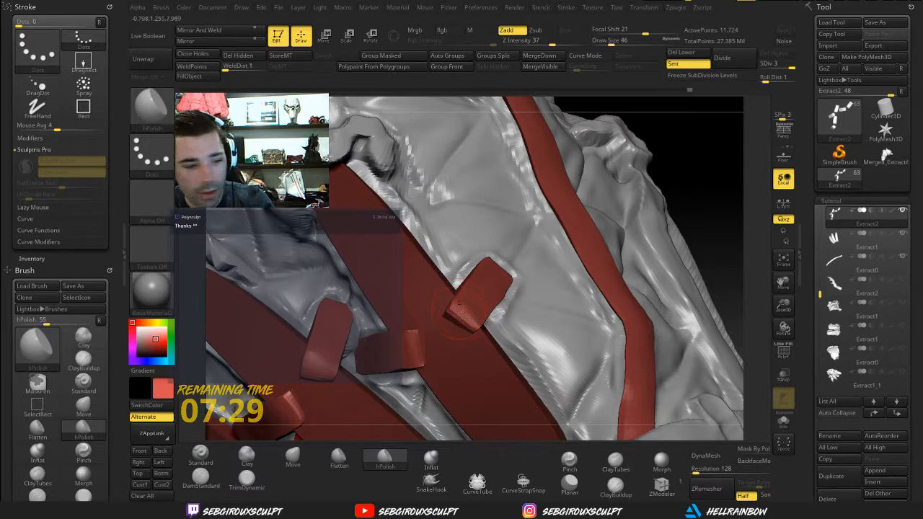
mouse_move(460, 310)
right_down()
mouse_move(504, 278)
mouse_move(448, 312)
right_up()
Step: Adjust the corner of the small strap loop with the Move brush at draw size 25
key(space)
drag(455, 311, 450, 310)
key(b)
key(m)
key(v)
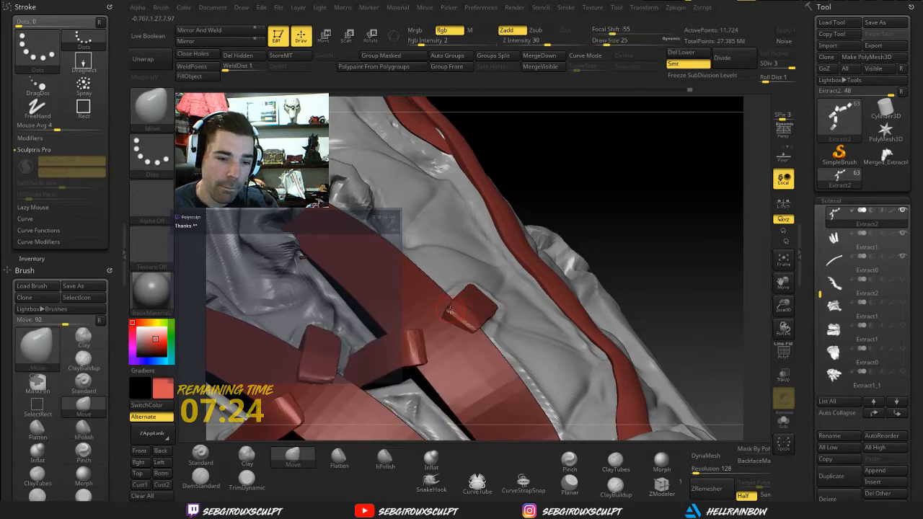
right_drag(595, 259, 456, 332)
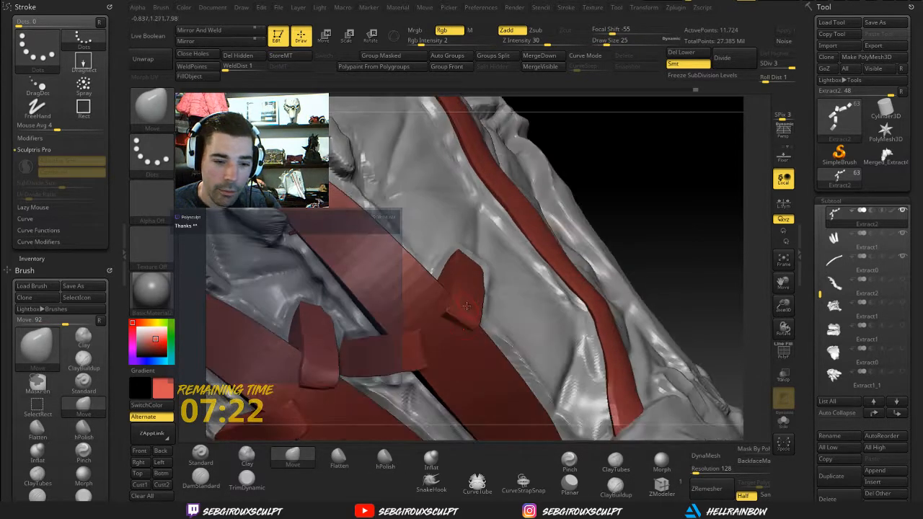
Step: Polish the bend and faces of the small strap loop with the hPolish brush at draw size 49
click(387, 457)
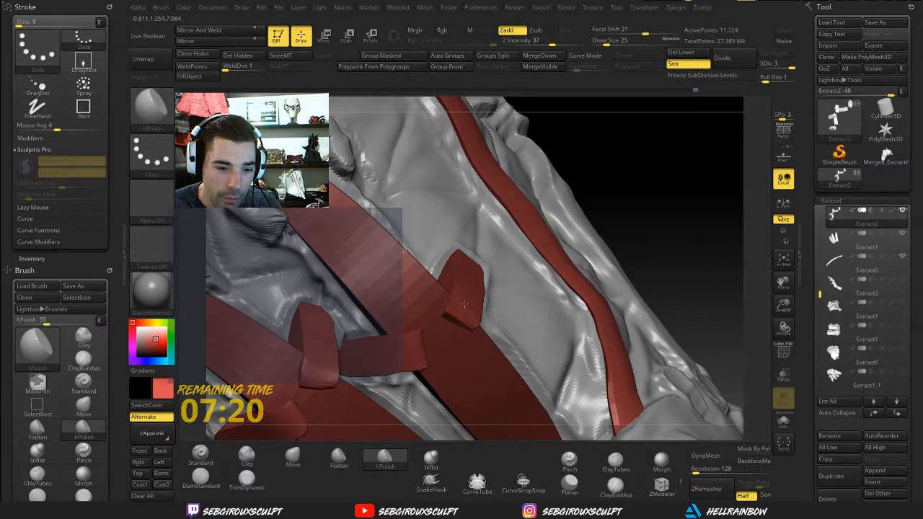
key(space)
drag(457, 304, 466, 303)
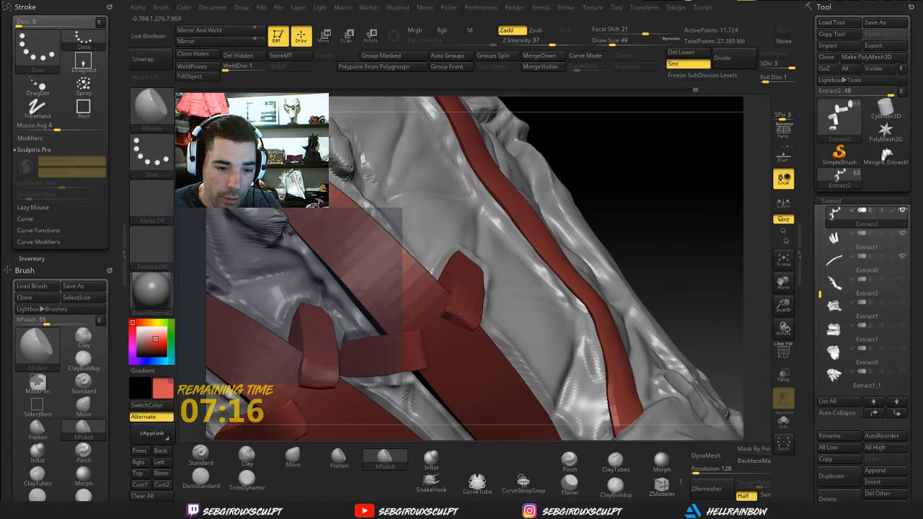
mouse_move(644, 249)
mouse_down()
mouse_move(626, 223)
mouse_move(592, 259)
mouse_move(519, 296)
mouse_move(455, 311)
mouse_up()
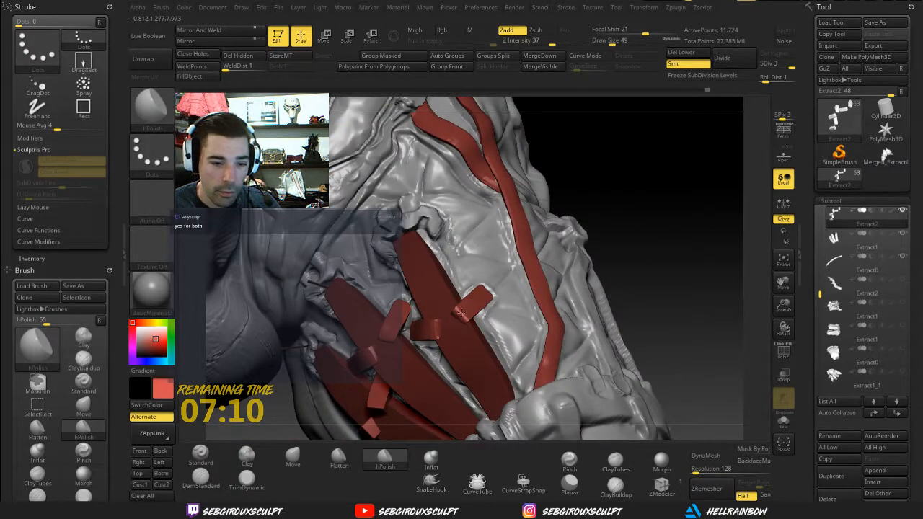
drag(621, 245, 467, 303)
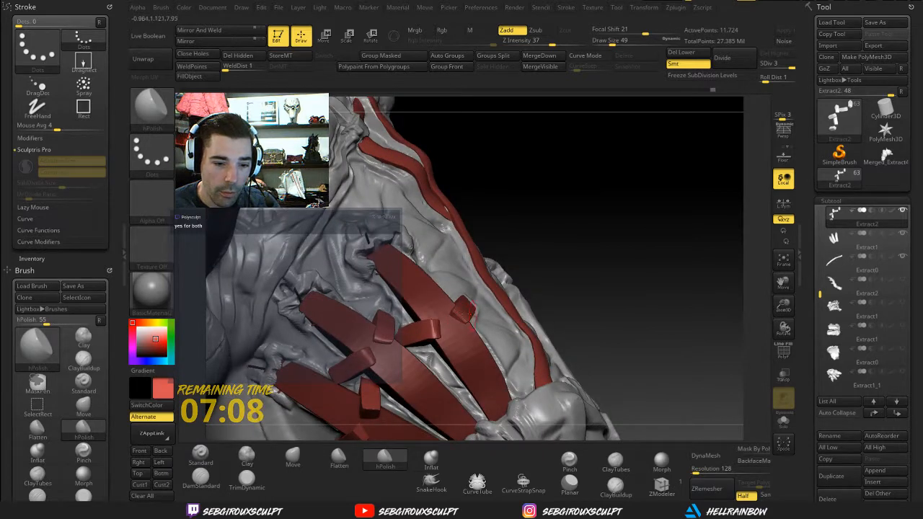
Step: Show the polyframe on the strap loops and set the hPolish brush's Mask By Polygroups to 100
drag(599, 294, 535, 318)
key(shift+f)
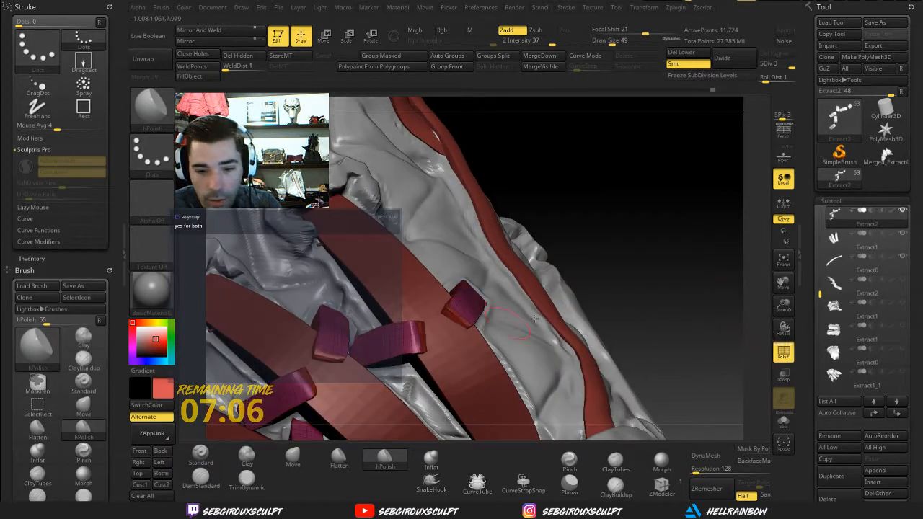
drag(93, 259, 94, 209)
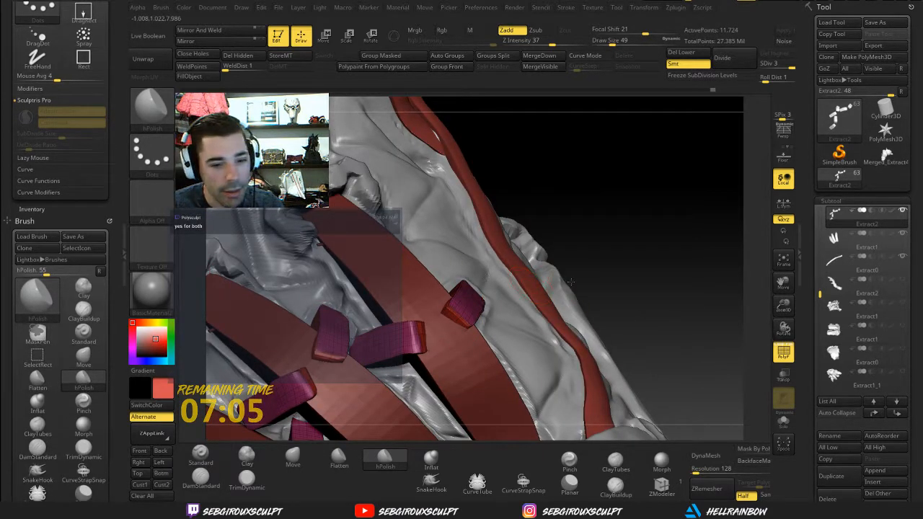
mouse_move(554, 264)
mouse_down()
mouse_move(418, 295)
mouse_move(425, 290)
mouse_up()
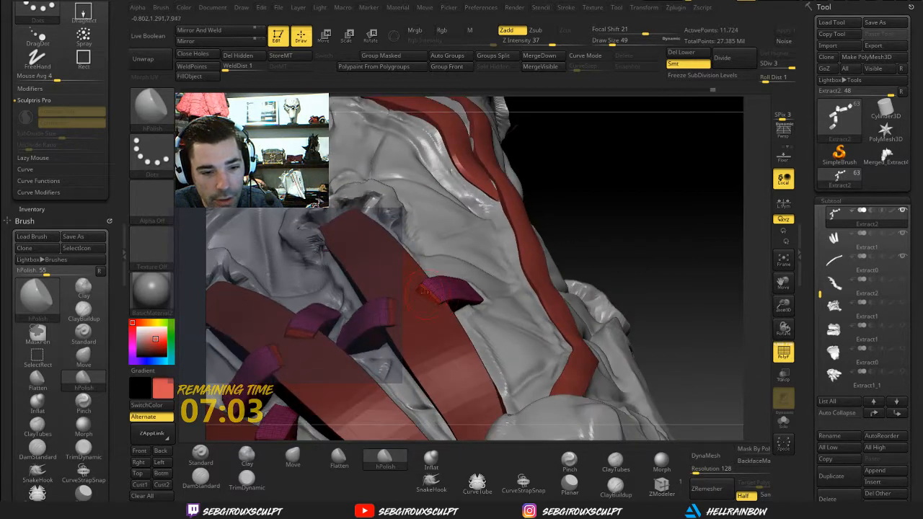
drag(114, 217, 113, 163)
scroll(82, 283, down, 10)
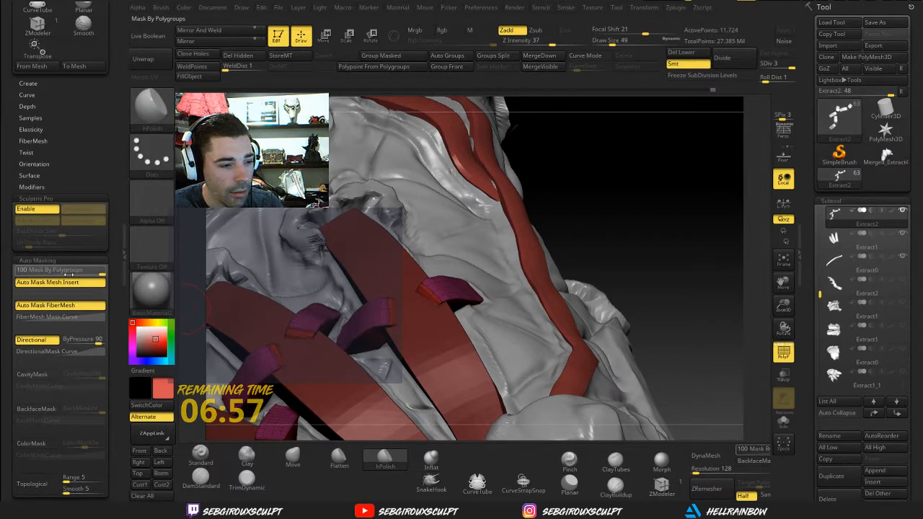
Step: Test the polygroup masking on the loop's edges, then set Mask By Polygroups to 0
drag(687, 282, 447, 428)
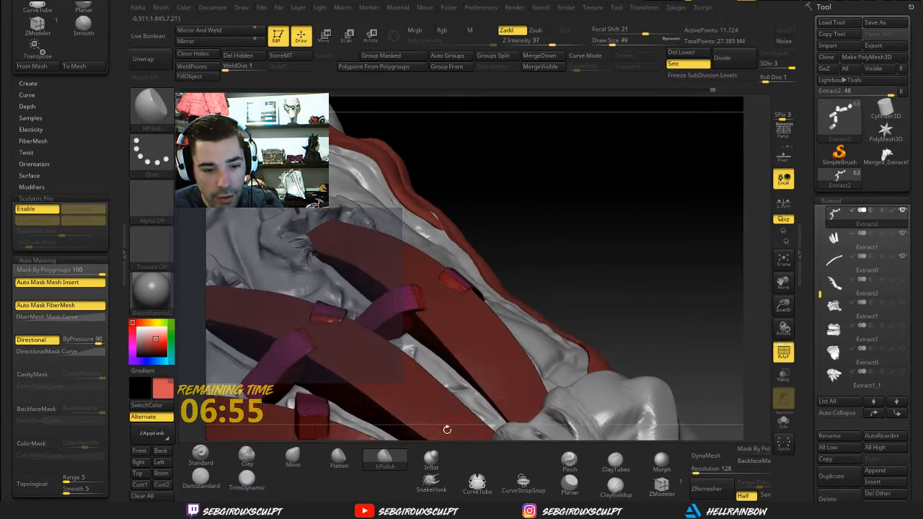
drag(530, 271, 437, 290)
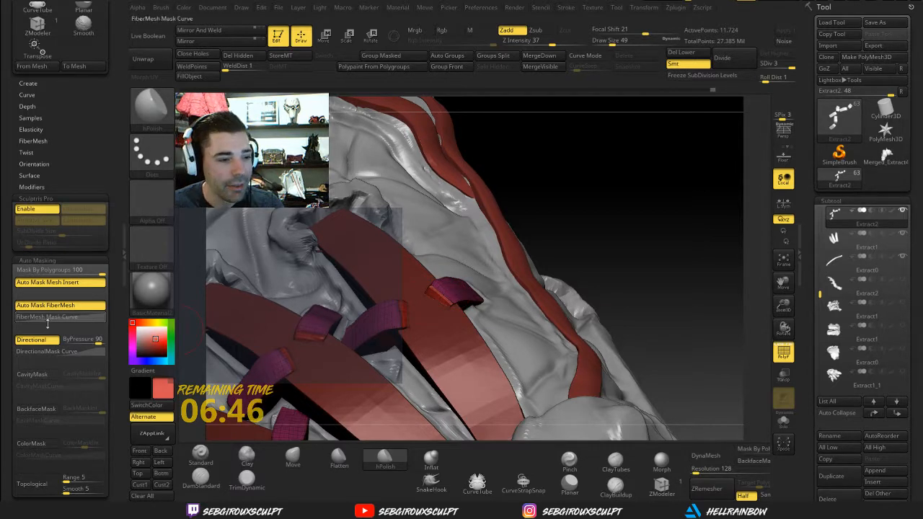
drag(47, 270, 16, 270)
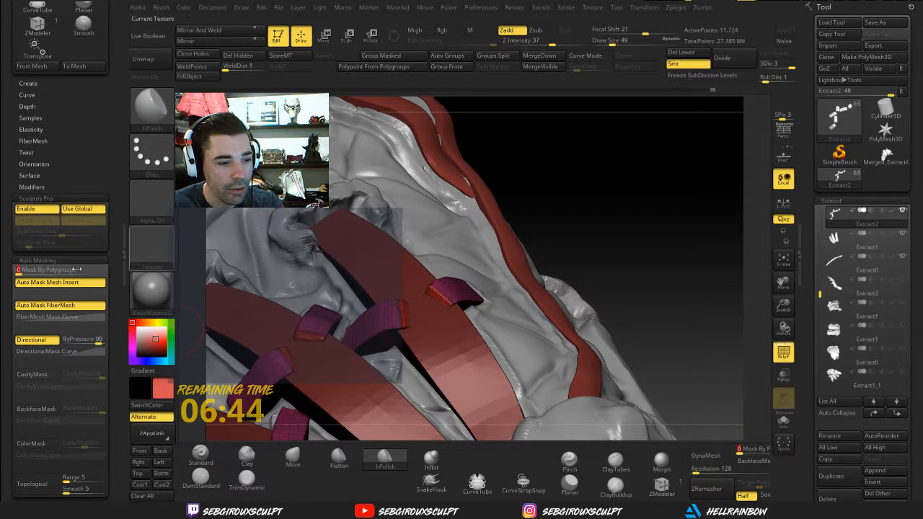
Step: Hide the polyframe and polish the bend of the small strap loop with the hPolish brush
drag(579, 231, 620, 291)
click(783, 353)
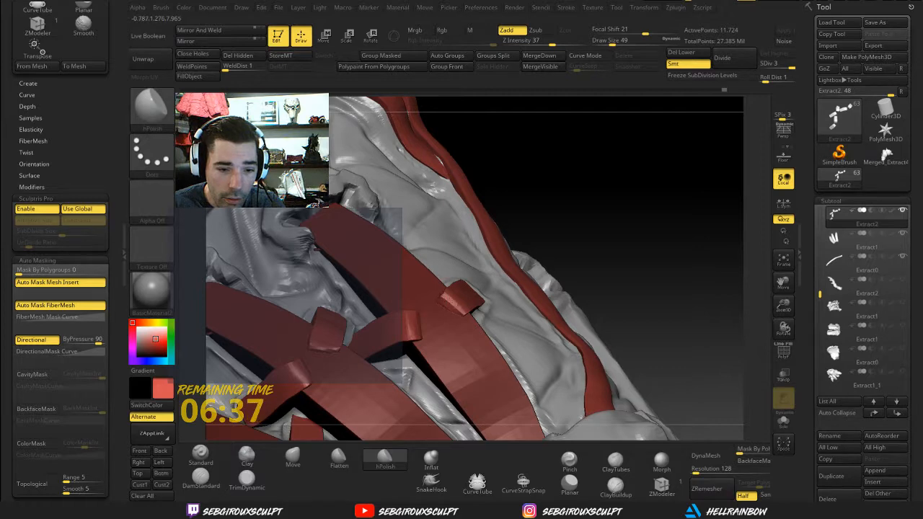
drag(458, 302, 450, 297)
Step: Subdivide the strap loops to subdivision level 4 and quick-save the project
mouse_move(576, 295)
mouse_down()
mouse_move(577, 320)
mouse_move(505, 278)
mouse_up()
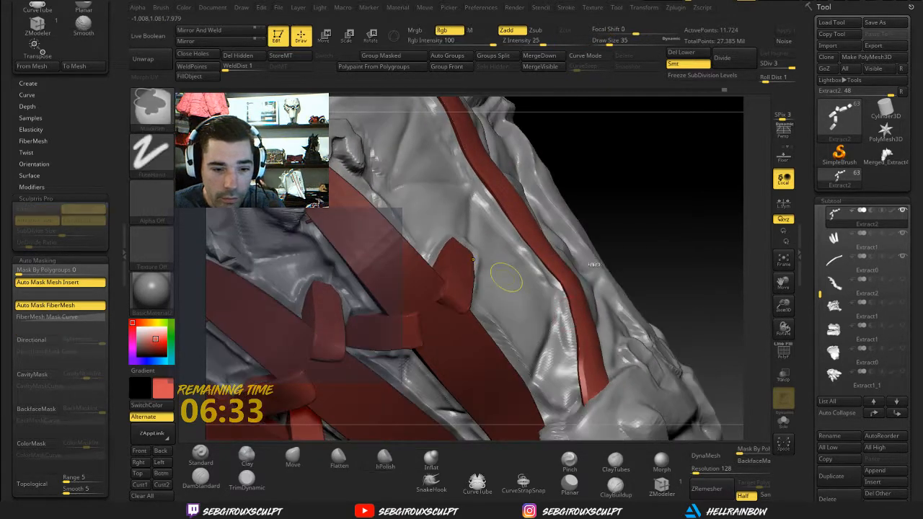
drag(659, 252, 457, 301)
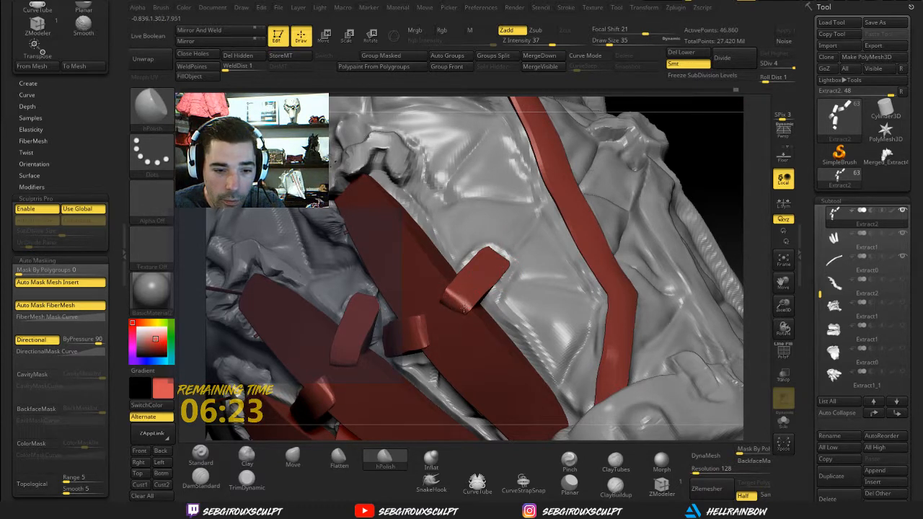
key(ctrl+s)
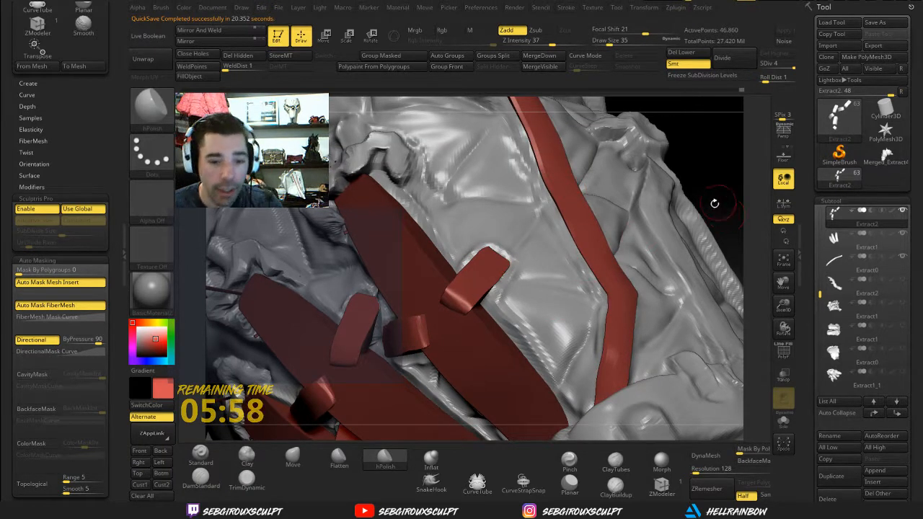
Step: Refine the edges of the subdivided loop on the uppermost strap with the hPolish brush at draw size 35
drag(715, 204, 461, 292)
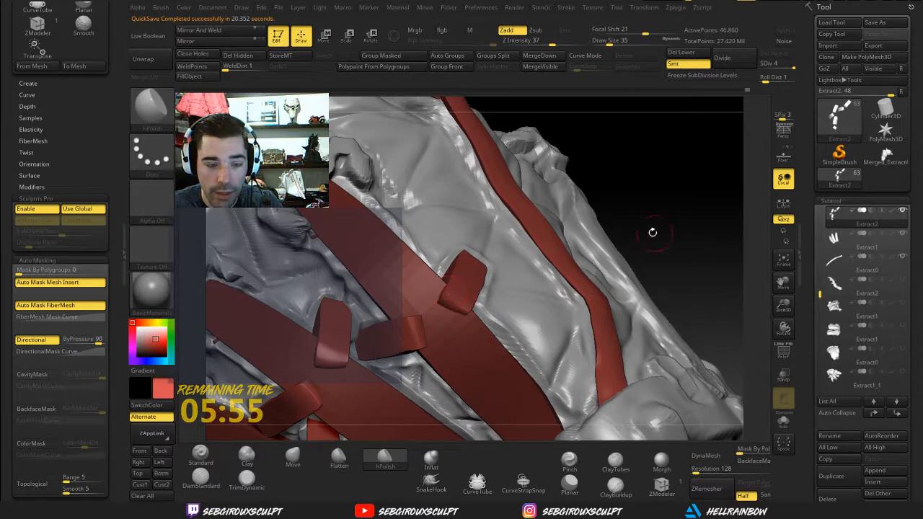
drag(651, 231, 524, 326)
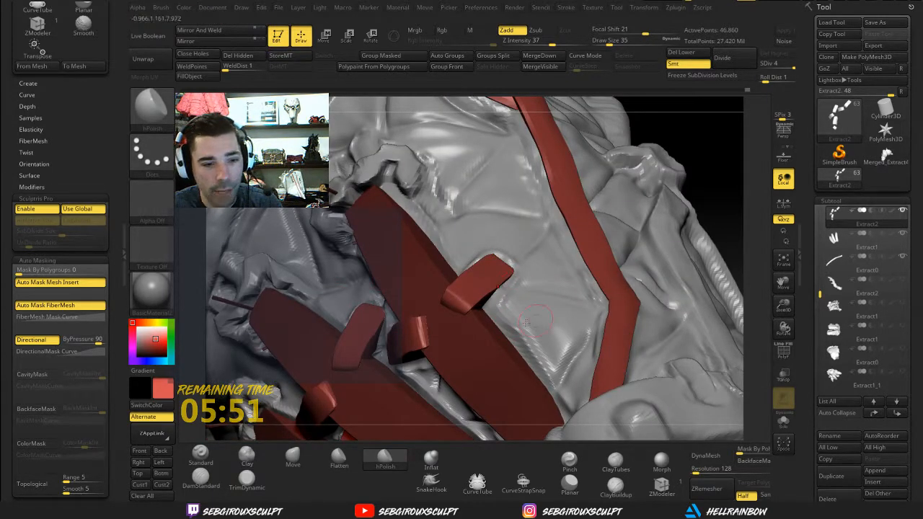
drag(747, 180, 690, 171)
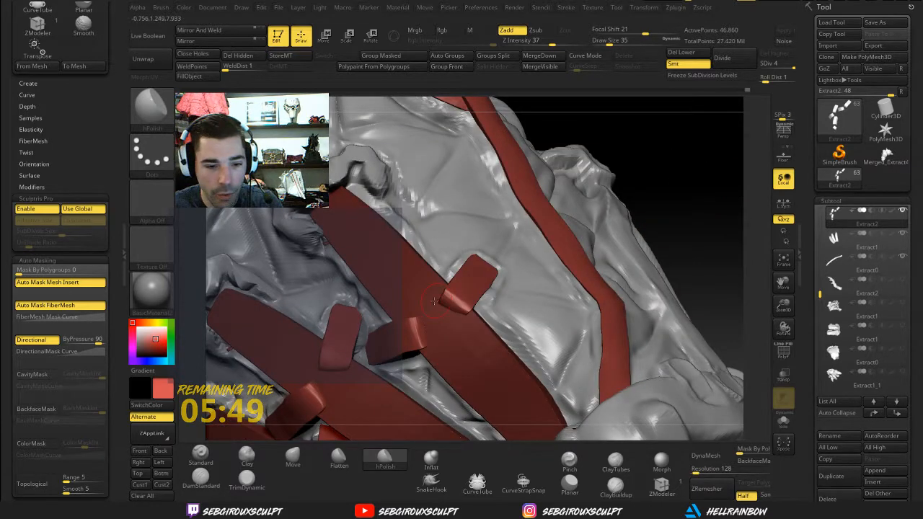
Step: Adjust the lower corner of the uppermost strap's loop with the Move brush at draw size 35
key(b)
key(m)
key(v)
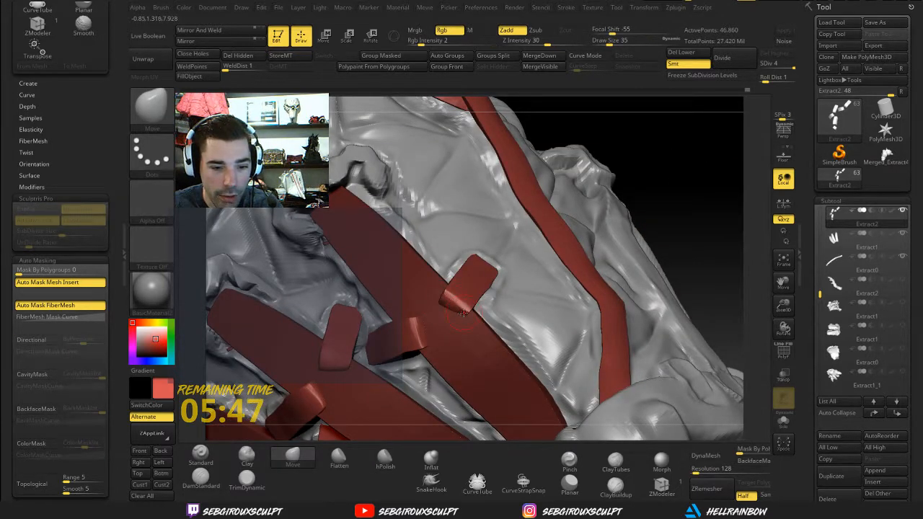
Step: Polish the bend and side faces of the uppermost strap's loop, using the hPolish brush at draw size 35
click(384, 463)
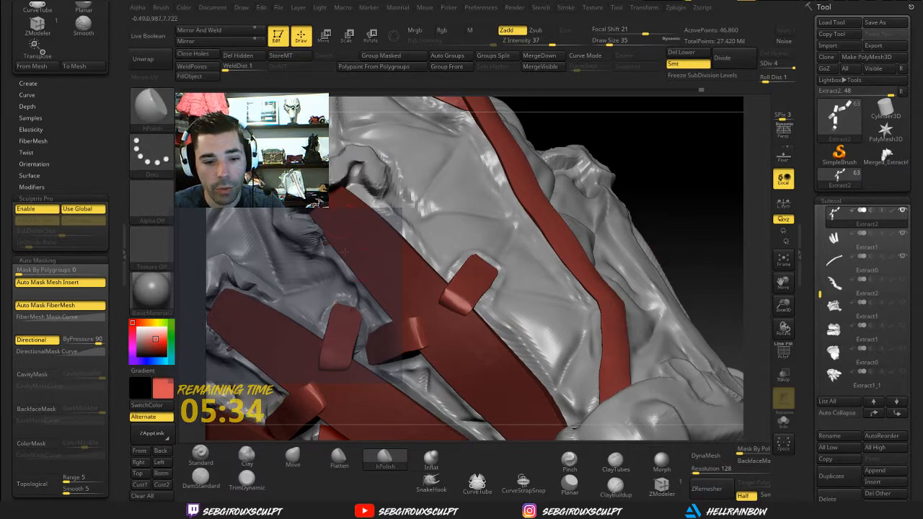
mouse_move(705, 258)
mouse_down()
mouse_move(722, 219)
mouse_move(478, 327)
mouse_up()
drag(712, 249, 670, 261)
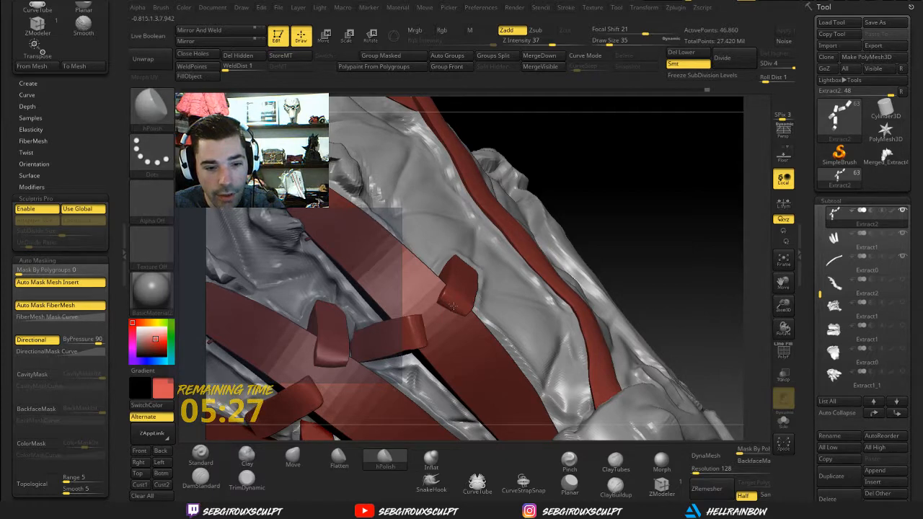
drag(663, 256, 560, 274)
mouse_move(631, 253)
mouse_down()
mouse_move(646, 252)
mouse_move(450, 312)
mouse_up()
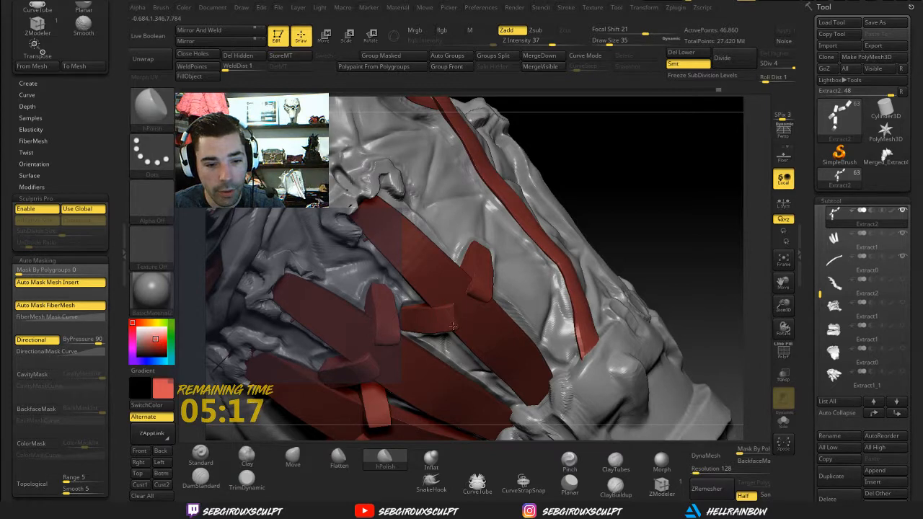
Step: Adjust the shape of the neighbouring loop that bridges the upper two straps with the Move brush at draw size 35
right_drag(575, 271, 442, 311)
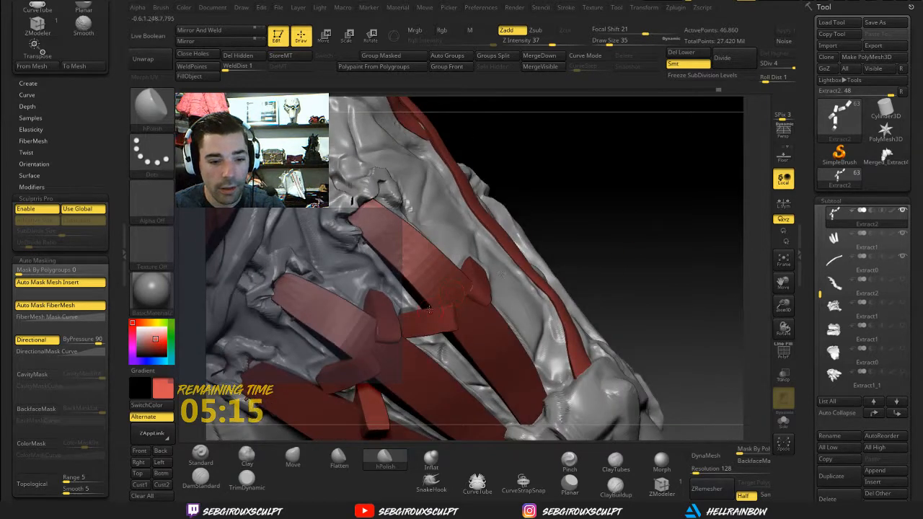
key(b)
key(m)
key(v)
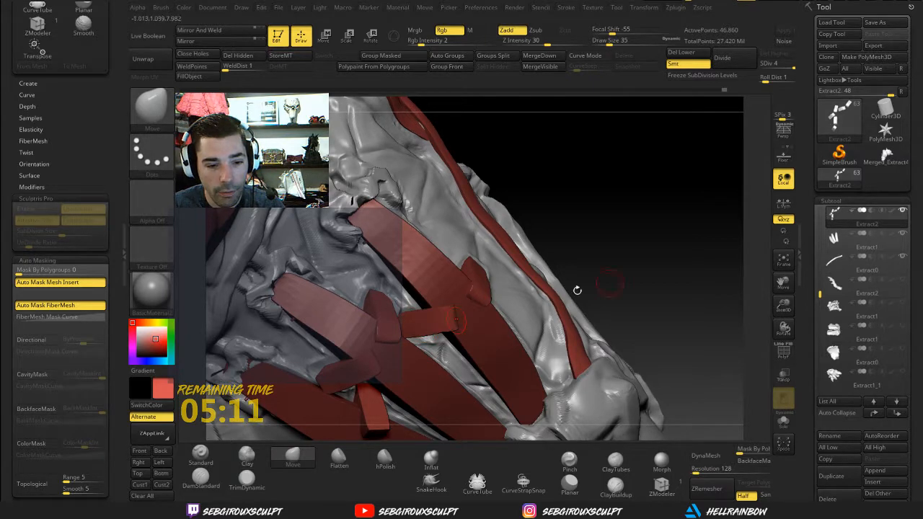
mouse_move(577, 289)
mouse_down()
mouse_move(570, 238)
mouse_move(665, 283)
mouse_move(598, 274)
mouse_up()
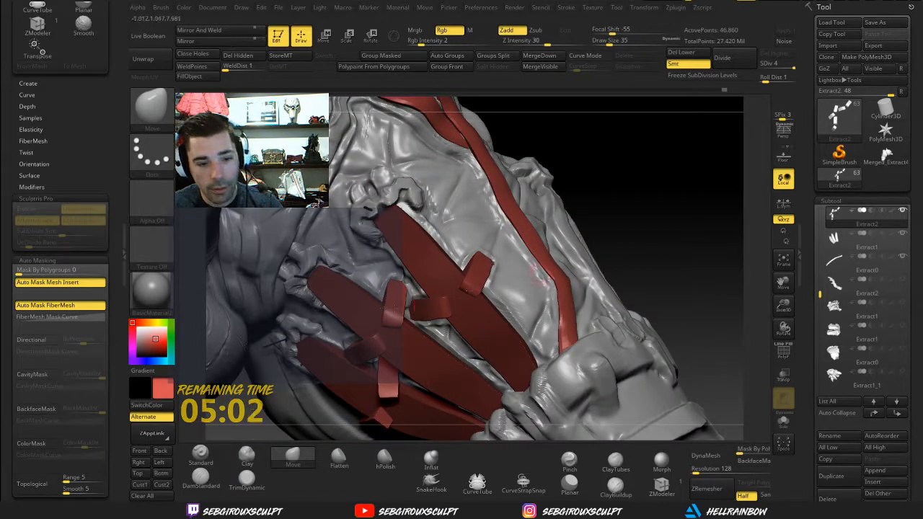
drag(667, 205, 711, 150)
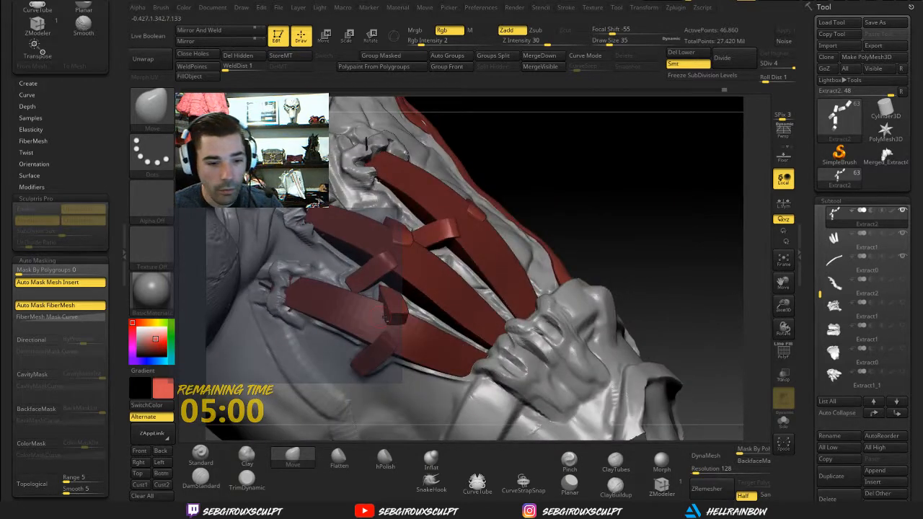
Step: Polish the small loop on the lowest strap with the hPolish brush at draw size 35
click(385, 458)
drag(641, 245, 386, 322)
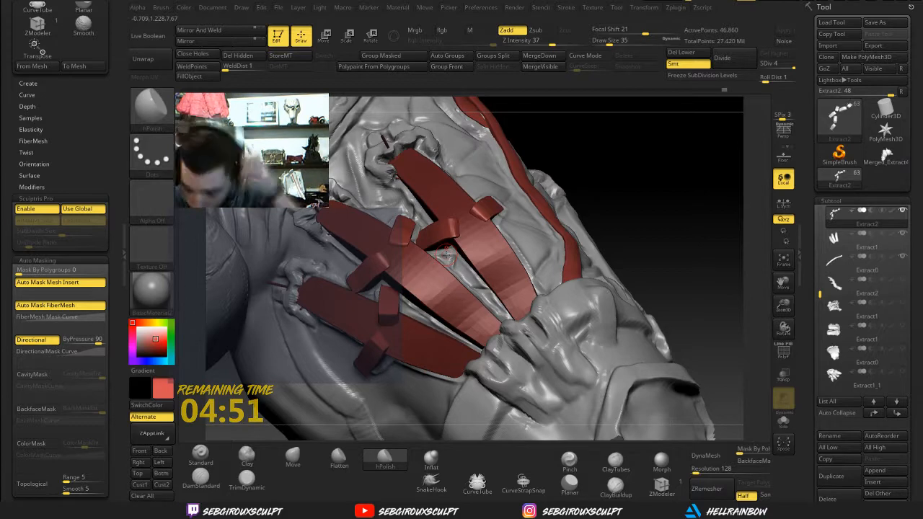
mouse_move(674, 259)
mouse_down()
mouse_move(658, 288)
mouse_move(670, 266)
mouse_move(625, 257)
mouse_move(657, 251)
mouse_move(663, 259)
mouse_move(654, 248)
mouse_move(667, 212)
mouse_move(644, 268)
mouse_move(653, 252)
mouse_move(663, 288)
mouse_move(680, 296)
mouse_move(653, 287)
mouse_move(674, 277)
mouse_move(694, 214)
mouse_up()
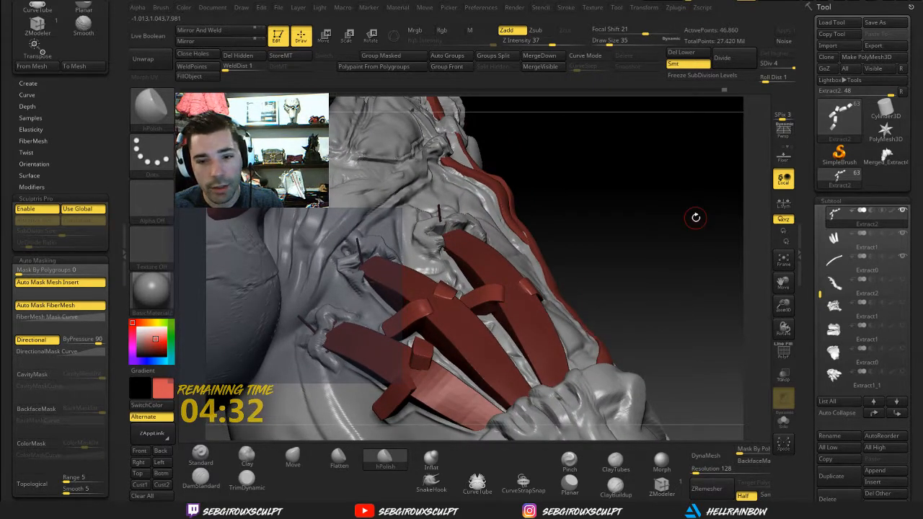